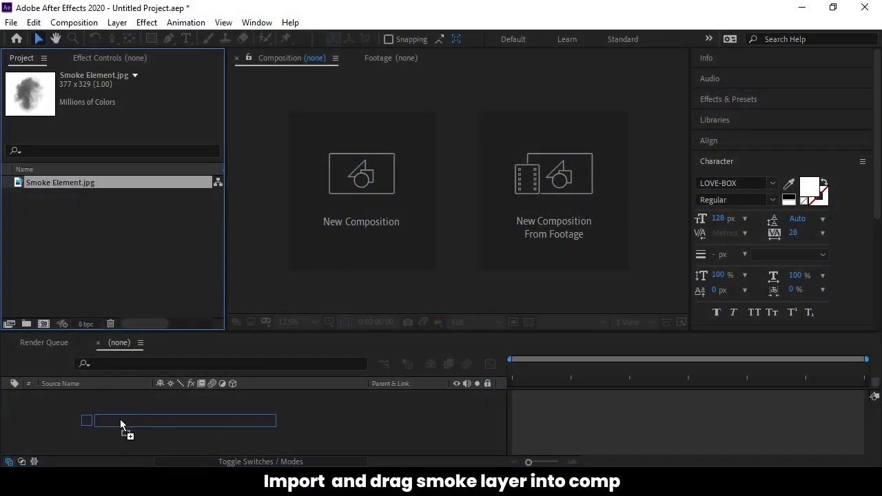
# Step: Create a Smoke Element composition from Smoke Element.jpg
pyautogui.moveTo(52, 186); pyautogui.dragTo(119, 419)
pyautogui.scroll(4, 484, 205)
pyautogui.scroll(-2, 414, 242)
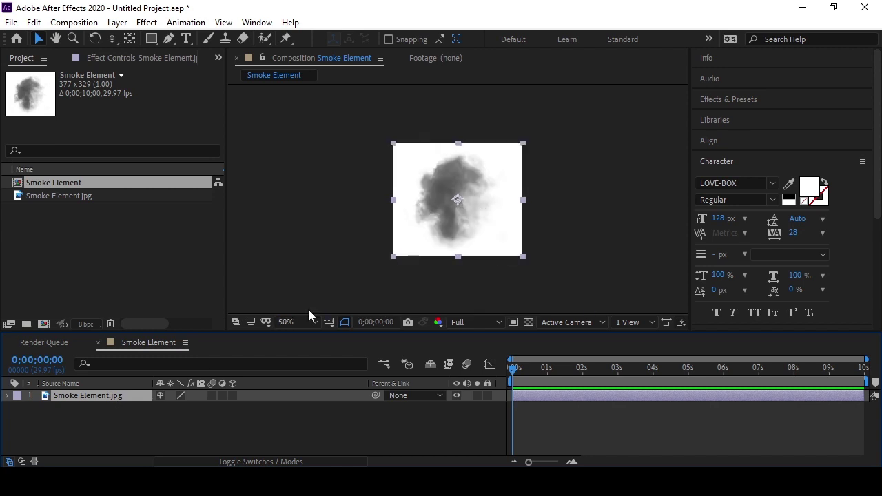
# Step: Duplicate the smoke layer and set the lower copy's track matte to Luma Inverted Matte
pyautogui.hotkey('ctrl', 'd')
pyautogui.click(128, 406)
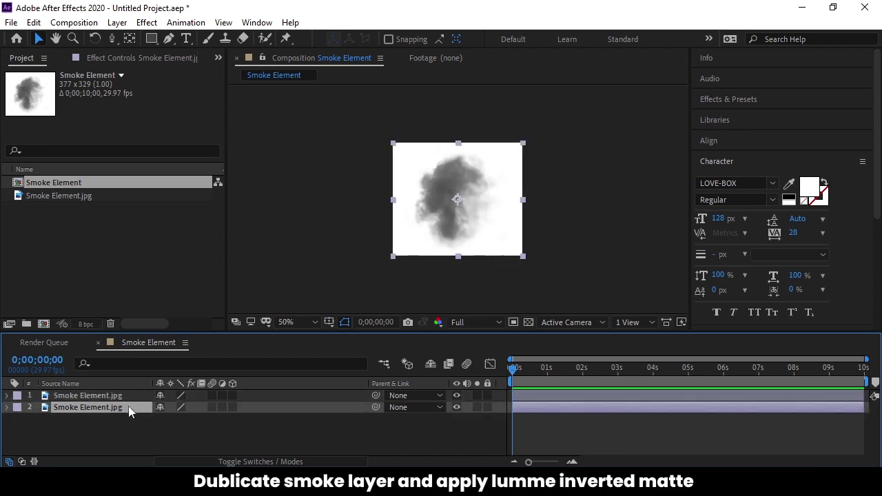
pyautogui.click(255, 461)
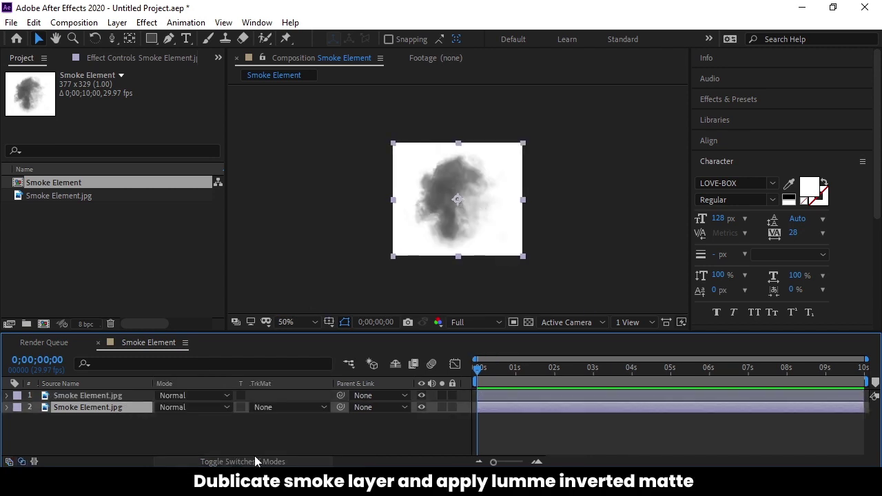
pyautogui.click(301, 407)
pyautogui.click(310, 393)
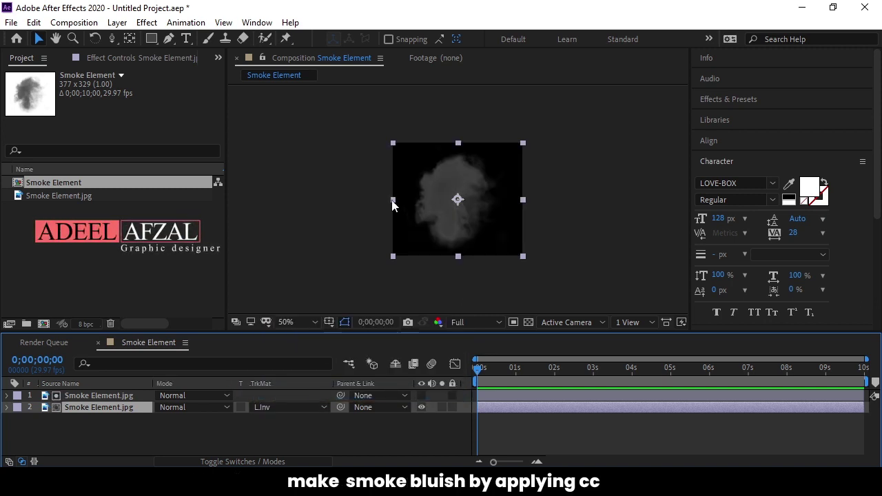
# Step: Apply VC Color Vibrance to the lower smoke layer with a pale cyan #C0FEFF tint
pyautogui.hotkey('ctrl', 'space')
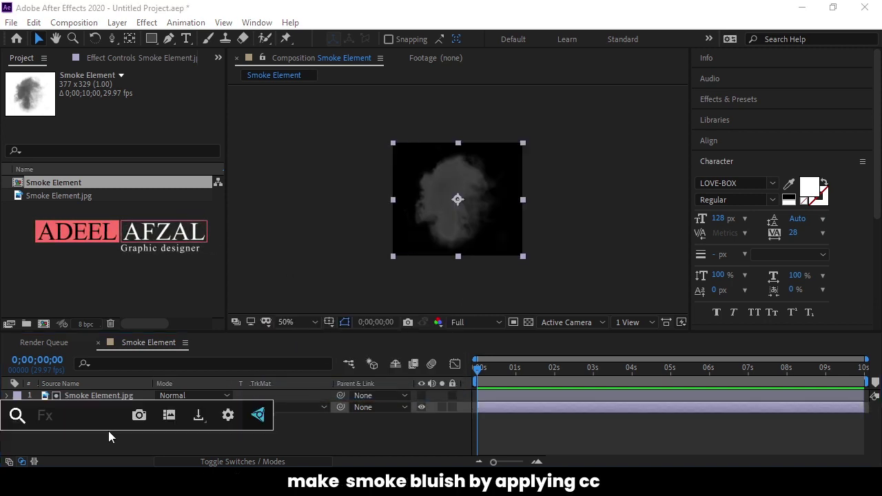
pyautogui.write('color v')
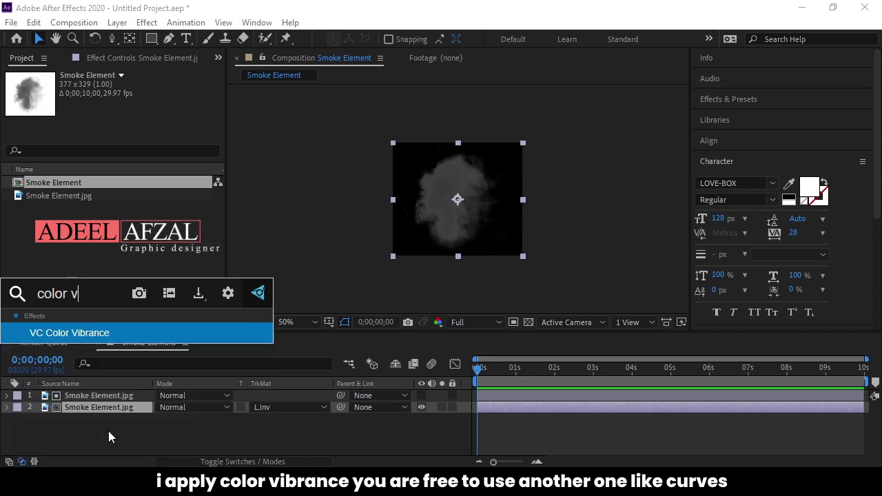
pyautogui.click(111, 335)
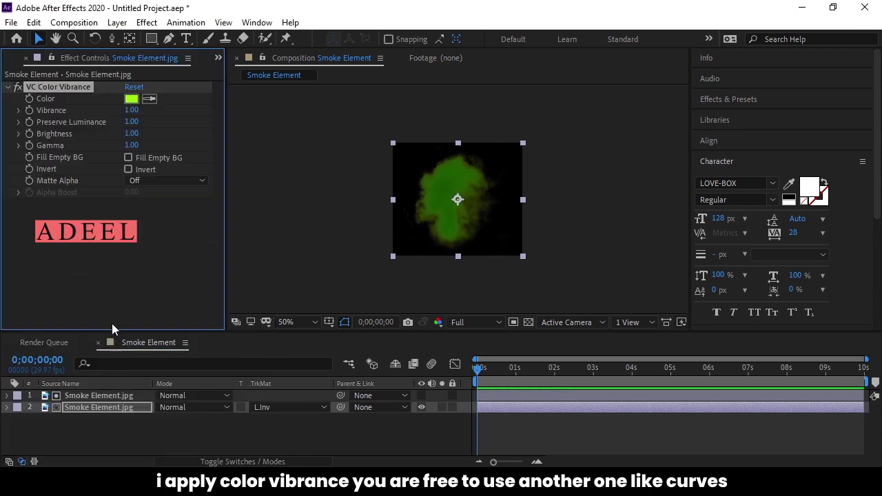
pyautogui.click(131, 99)
pyautogui.moveTo(250, 281); pyautogui.dragTo(196, 278)
pyautogui.click(348, 366)
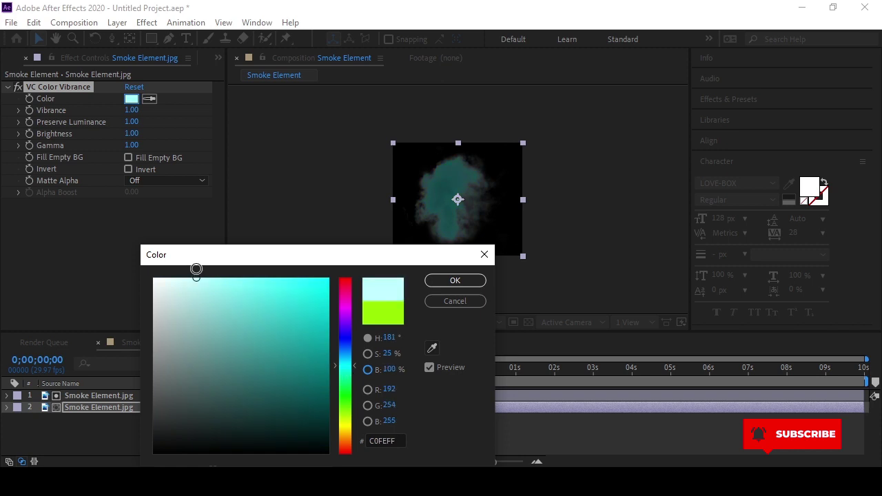
pyautogui.click(483, 279)
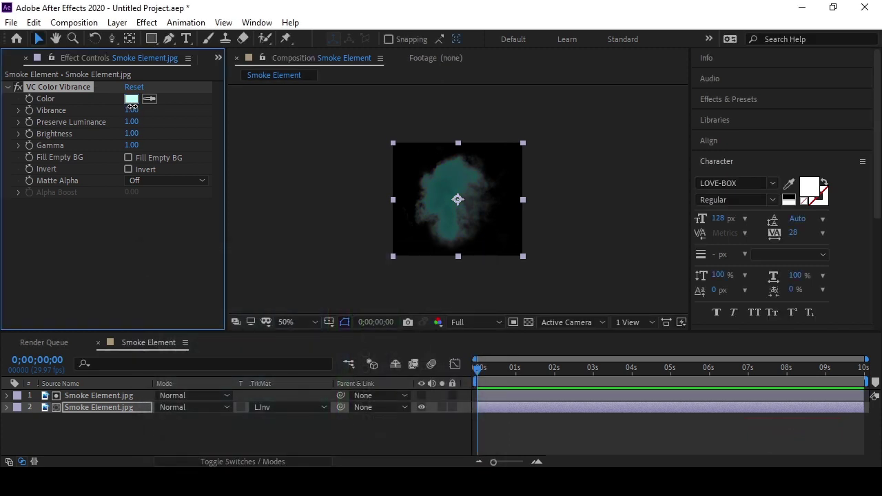
# Step: Turn on Invert and set Vibrance to 0.64 and Gamma to 0.76
pyautogui.moveTo(131, 108); pyautogui.dragTo(199, 114)
pyautogui.click(128, 169)
pyautogui.press('.')
pyautogui.moveTo(130, 110); pyautogui.dragTo(121, 110)
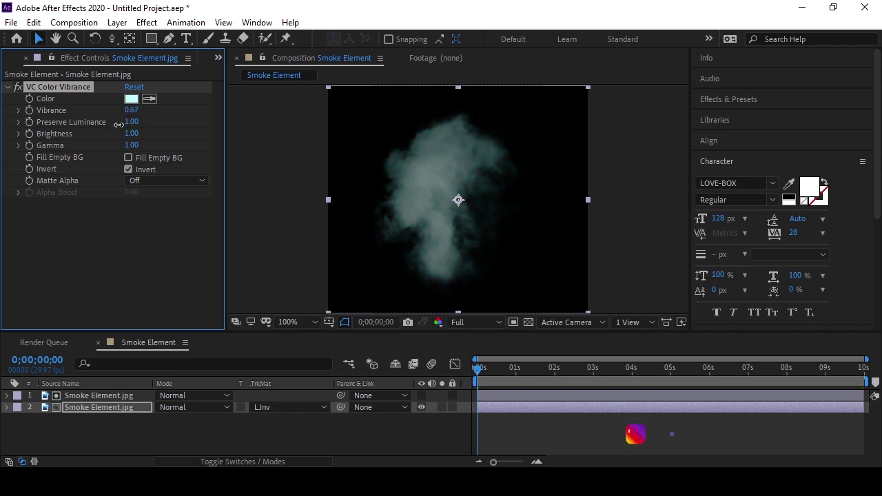
pyautogui.moveTo(131, 145)
pyautogui.mouseDown()
pyautogui.moveTo(114, 145)
pyautogui.moveTo(121, 140)
pyautogui.mouseUp()
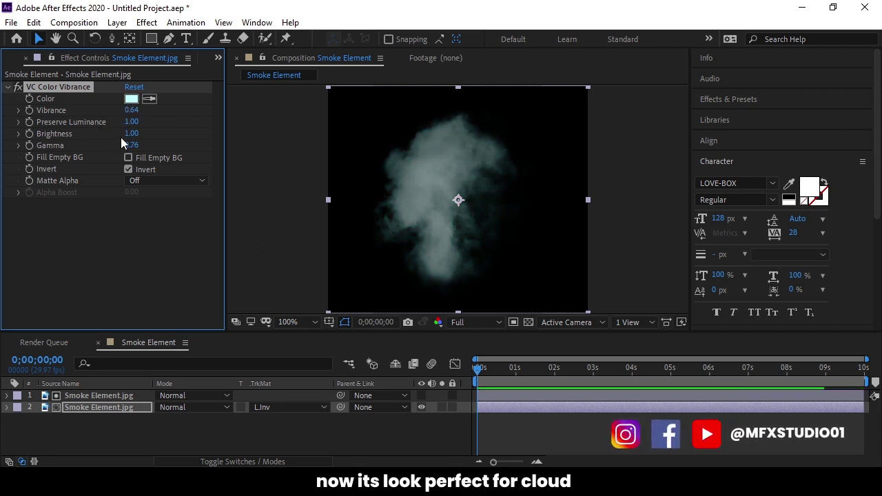
pyautogui.click(140, 437)
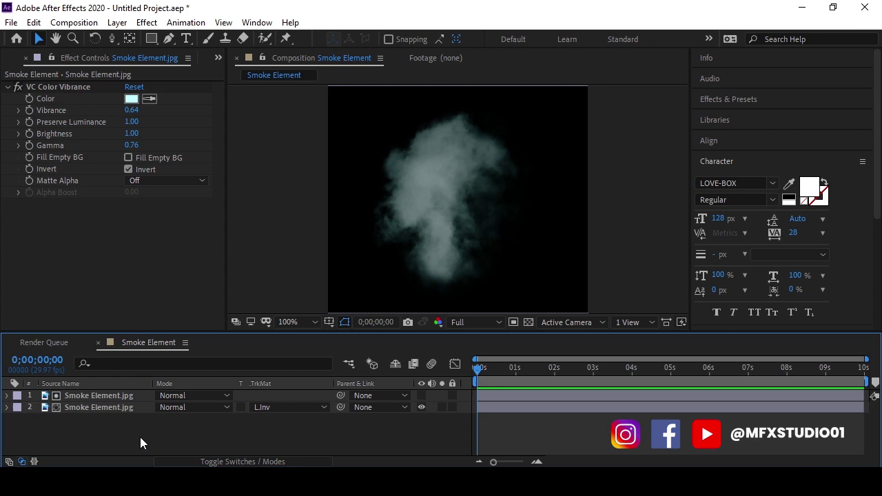
pyautogui.click(10, 59)
pyautogui.click(55, 222)
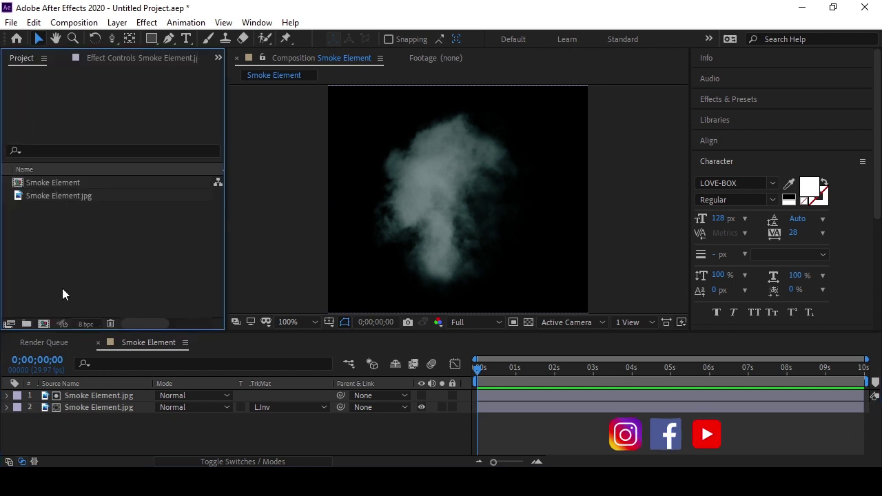
# Step: Create a 1920×1080 comp named 'main comp' and nest the Smoke Element comp in it
pyautogui.click(44, 324)
pyautogui.write('main comp')
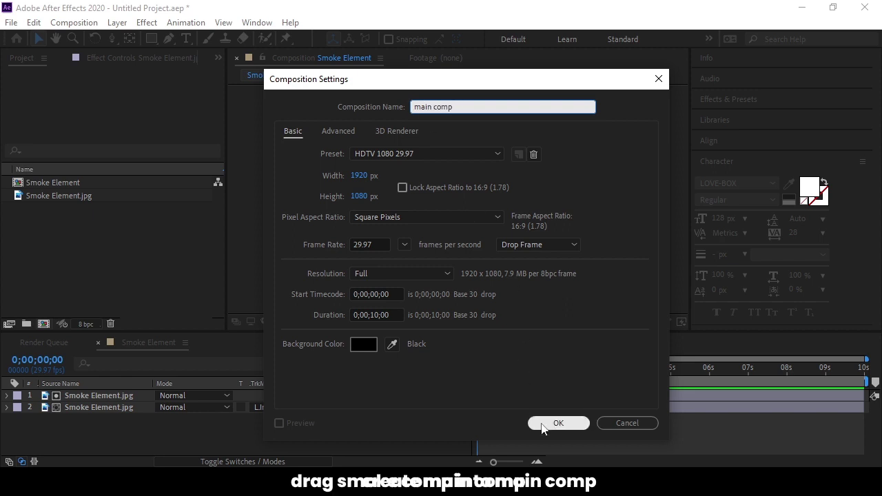
pyautogui.click(558, 424)
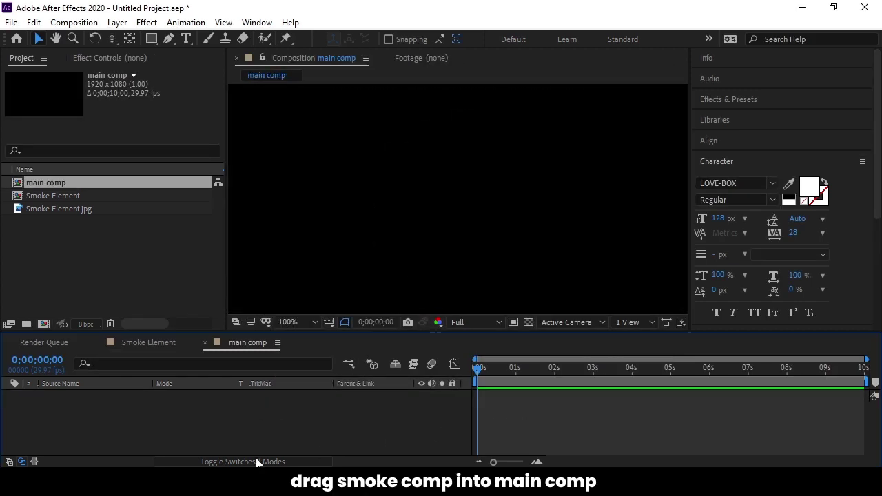
pyautogui.moveTo(51, 196); pyautogui.dragTo(131, 408)
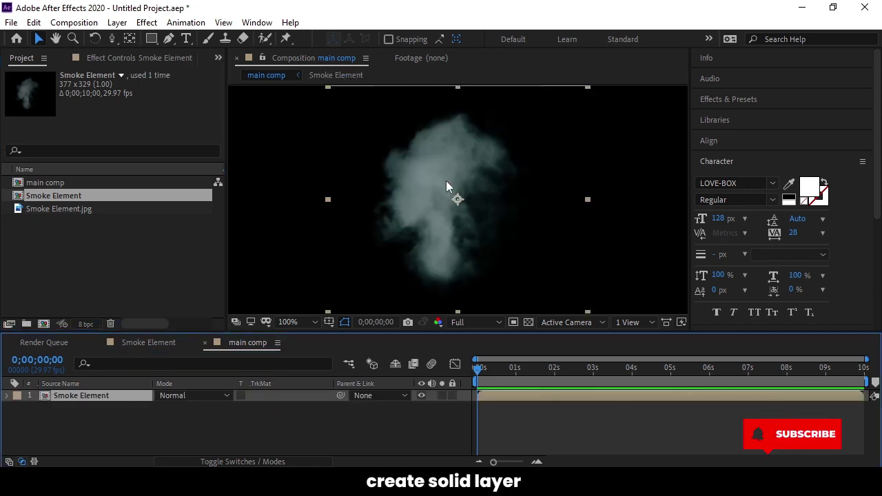
# Step: Add a new solid layer named 'particular' to main comp
pyautogui.rightClick(160, 442)
pyautogui.moveTo(189, 291)
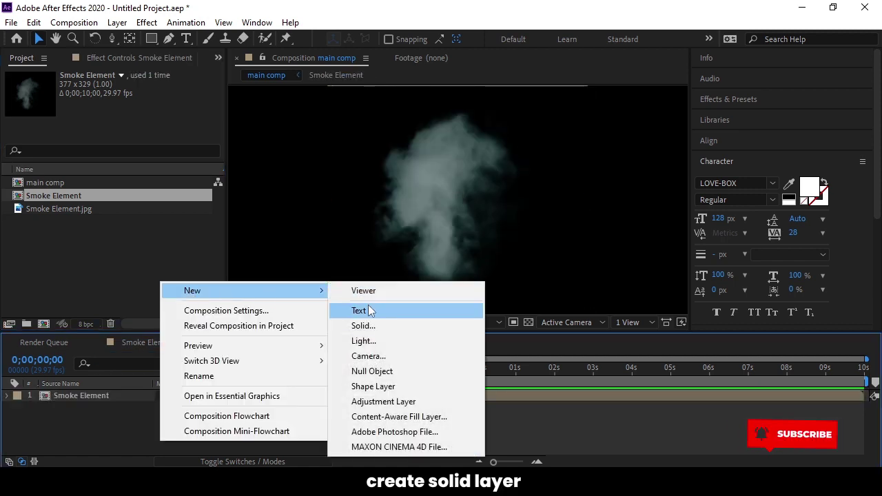
pyautogui.click(358, 325)
pyautogui.write('pa')
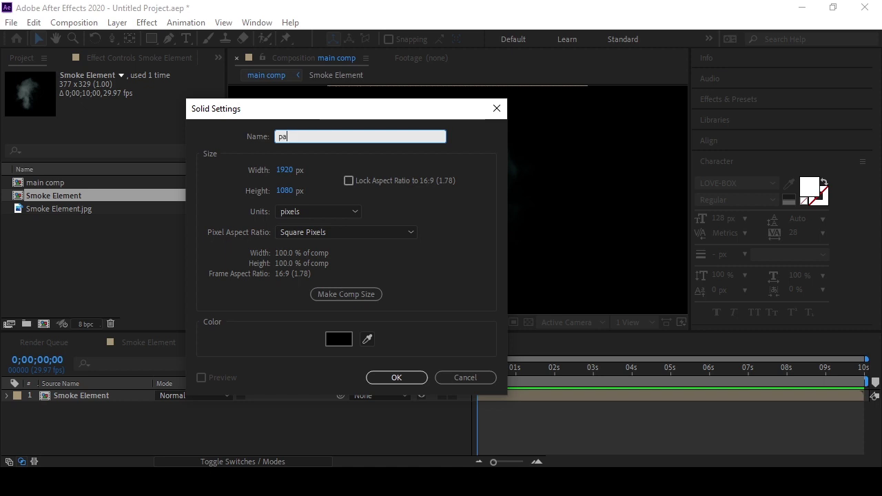
pyautogui.write('rticular')
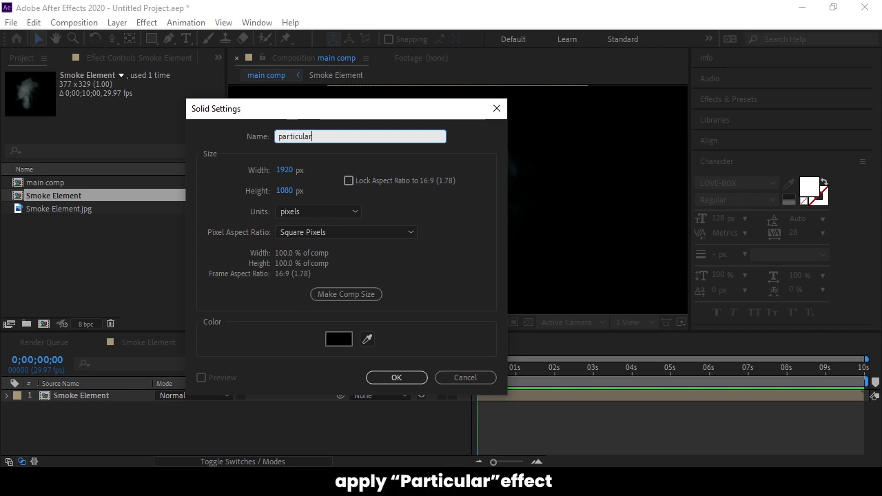
pyautogui.press('Return')
pyautogui.hotkey('ctrl', 'space')
# Step: Apply Trapcode Particular to the solid and set the Emitter Type to Box
pyautogui.write('p')
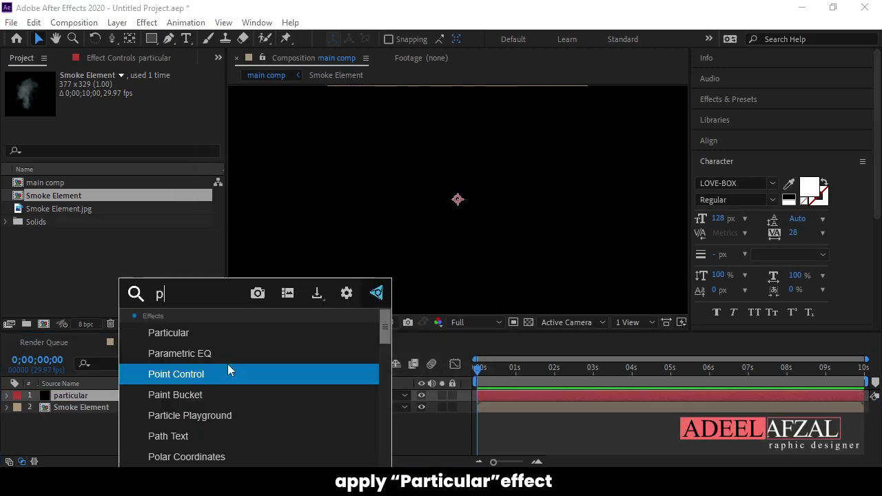
pyautogui.write('articul')
pyautogui.click(212, 333)
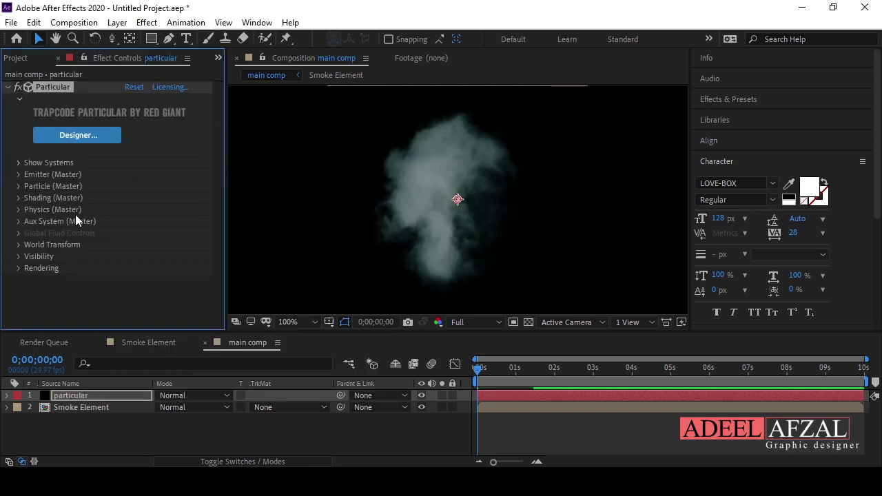
pyautogui.click(18, 175)
pyautogui.scroll(2, 145, 149)
pyautogui.click(165, 184)
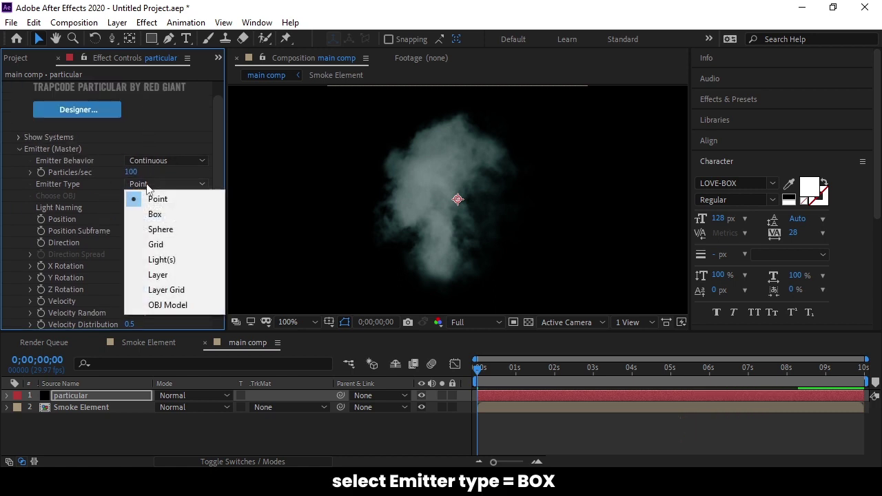
pyautogui.click(153, 214)
# Step: Set Emitter Size to XYZ Individual and zero the velocity values
pyautogui.scroll(-4, 148, 228)
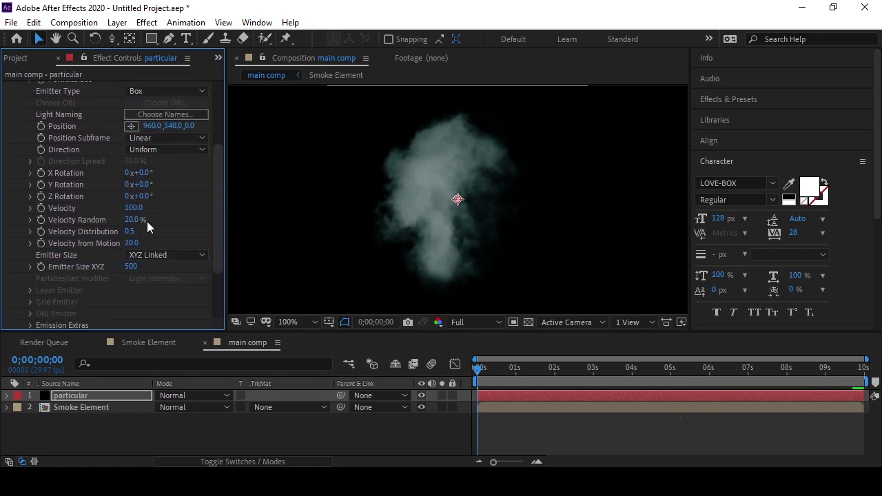
pyautogui.scroll(-2, 142, 234)
pyautogui.click(141, 194)
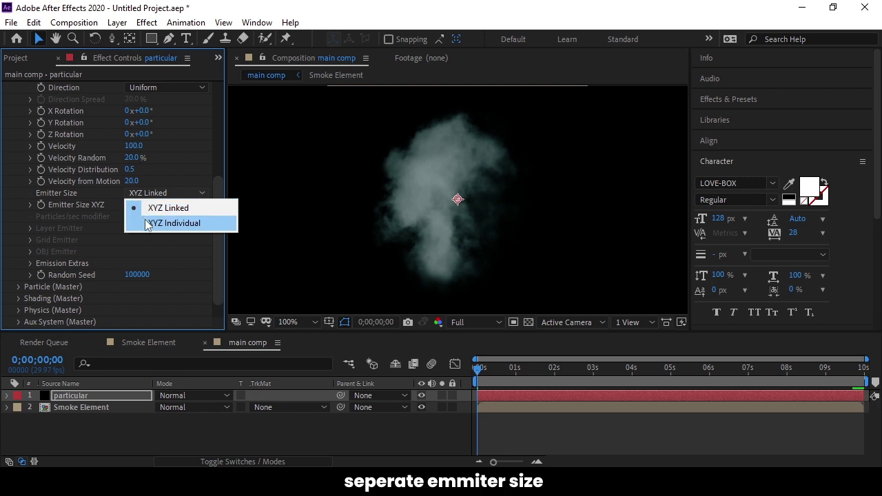
pyautogui.click(145, 221)
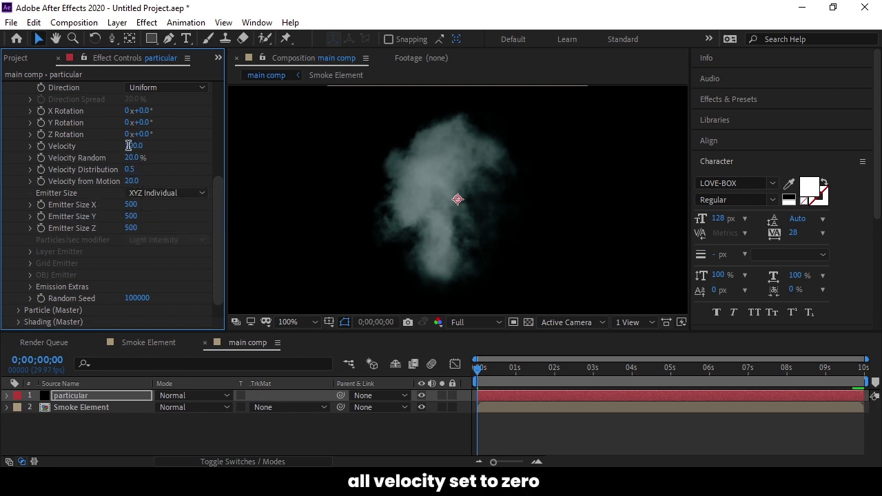
pyautogui.click(134, 148)
pyautogui.write('0')
pyautogui.click(133, 169)
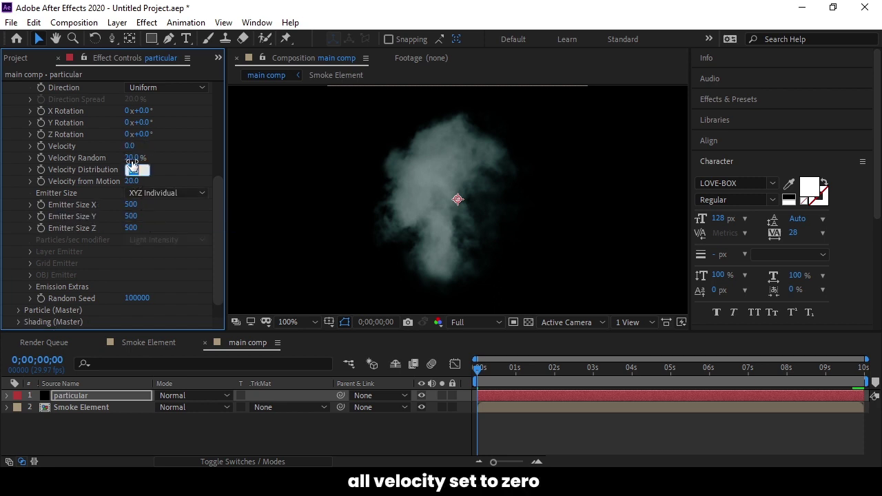
pyautogui.click(133, 159)
pyautogui.write('0')
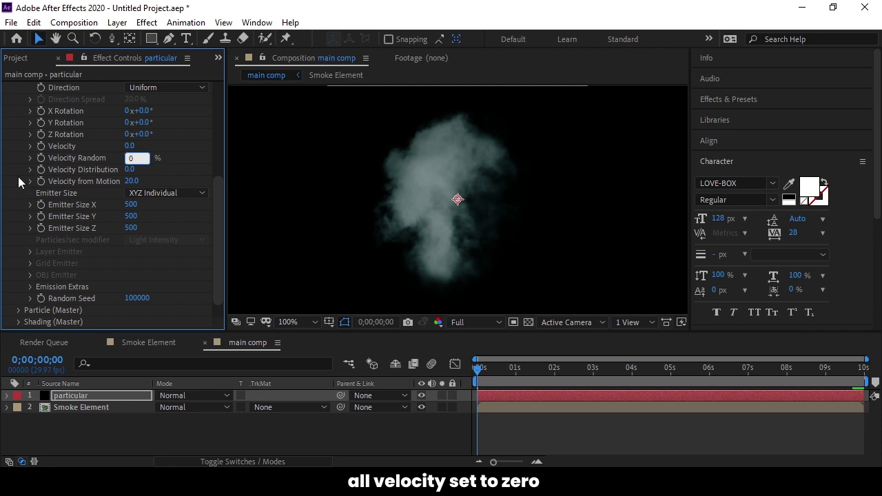
# Step: Hide the Smoke Element layer and scrub forward to view the particles
pyautogui.click(110, 407)
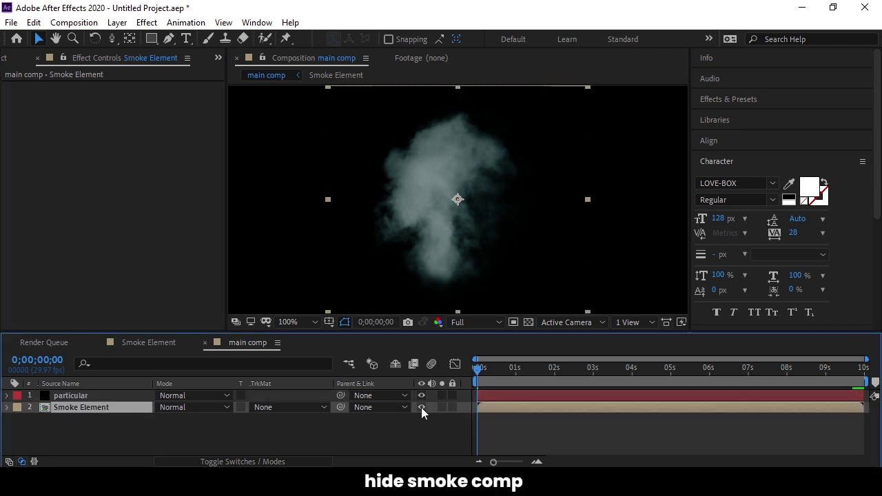
pyautogui.click(421, 407)
pyautogui.click(91, 397)
pyautogui.moveTo(479, 369); pyautogui.dragTo(539, 370)
pyautogui.press(',')
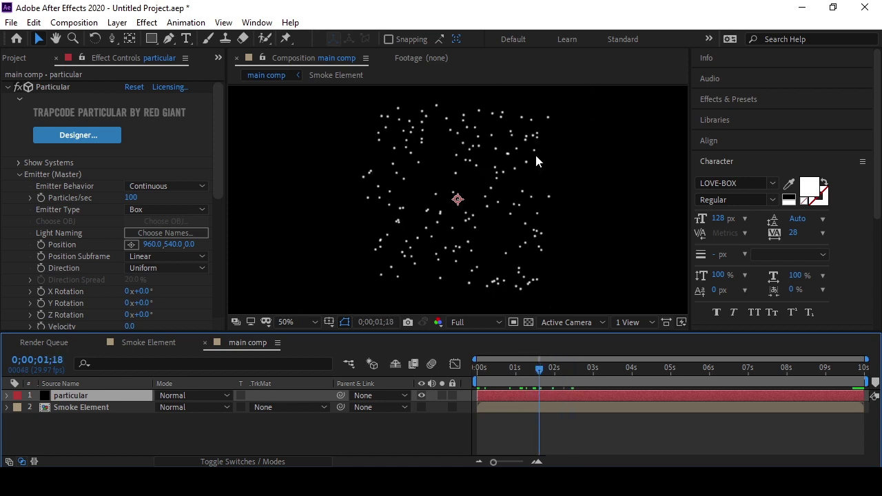
# Step: Set the Particle Type to Textured Polygon
pyautogui.click(18, 175)
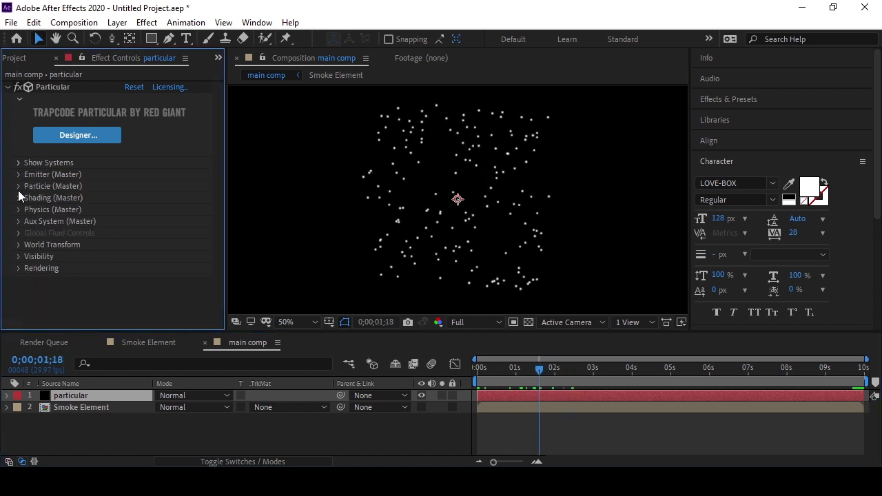
pyautogui.click(19, 185)
pyautogui.scroll(-3, 18, 185)
pyautogui.click(135, 123)
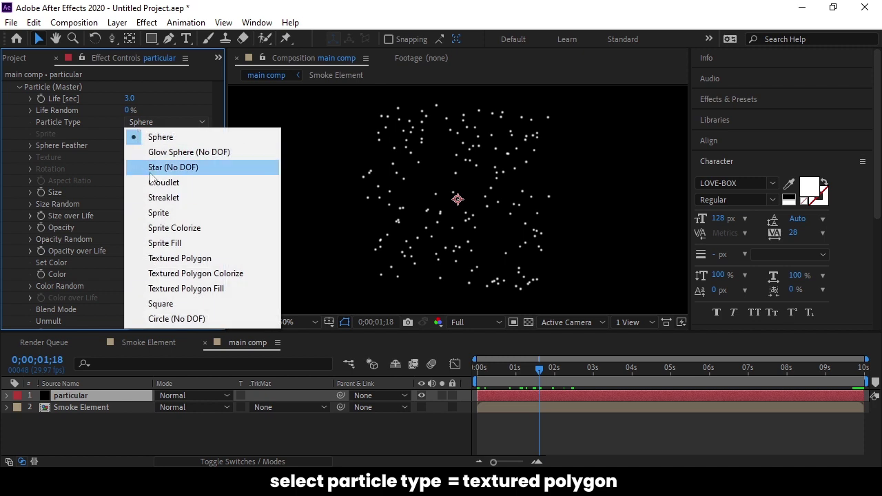
pyautogui.click(173, 258)
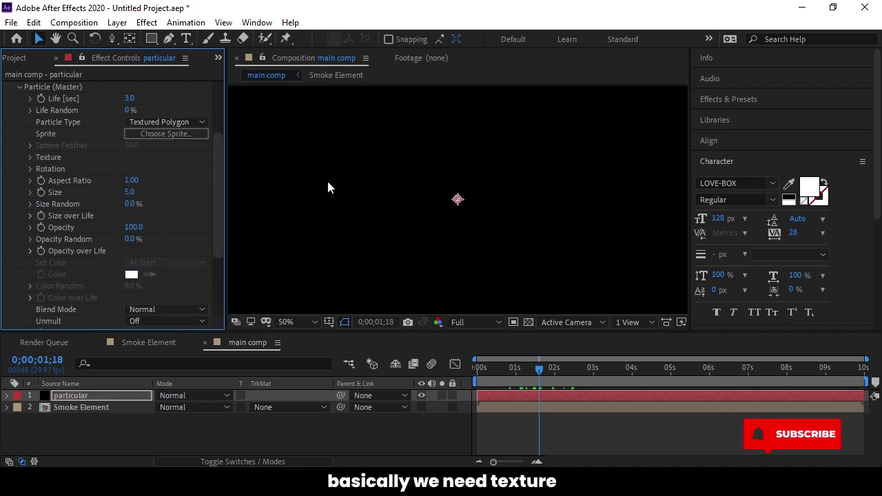
# Step: Use the Smoke Element layer as the particle texture, sampled at Current Time
pyautogui.click(30, 158)
pyautogui.click(144, 169)
pyautogui.click(157, 218)
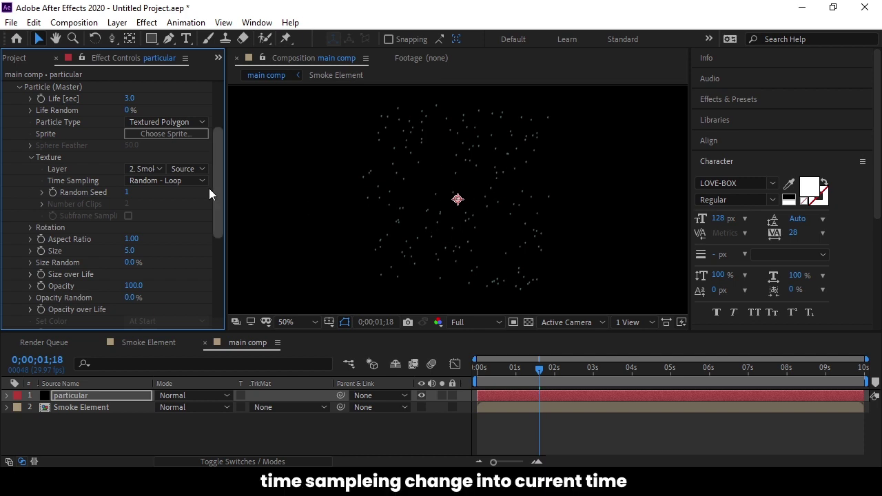
pyautogui.click(158, 180)
pyautogui.click(162, 196)
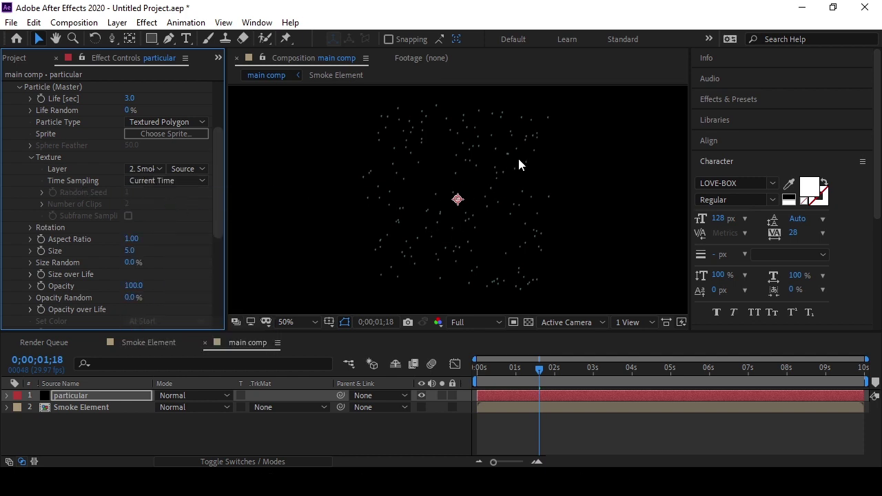
pyautogui.click(30, 157)
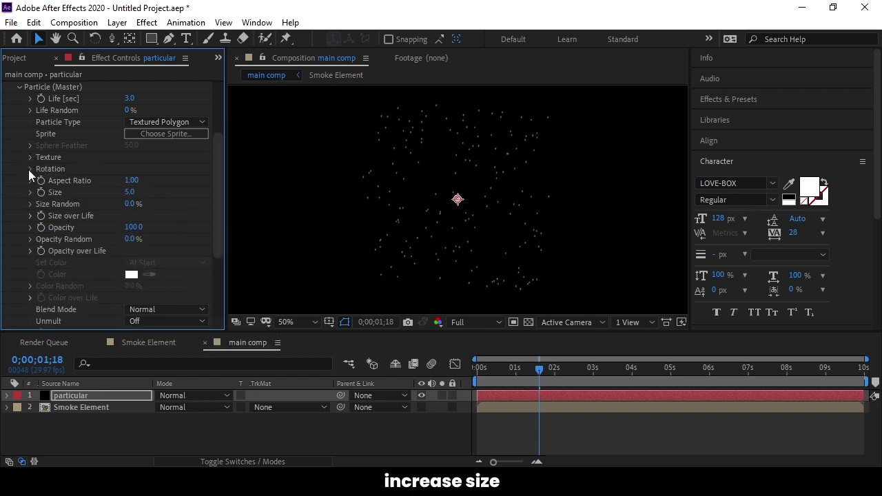
# Step: Enlarge the particles to size 81 and preview the smoke at later frames
pyautogui.moveTo(155, 196); pyautogui.dragTo(190, 199)
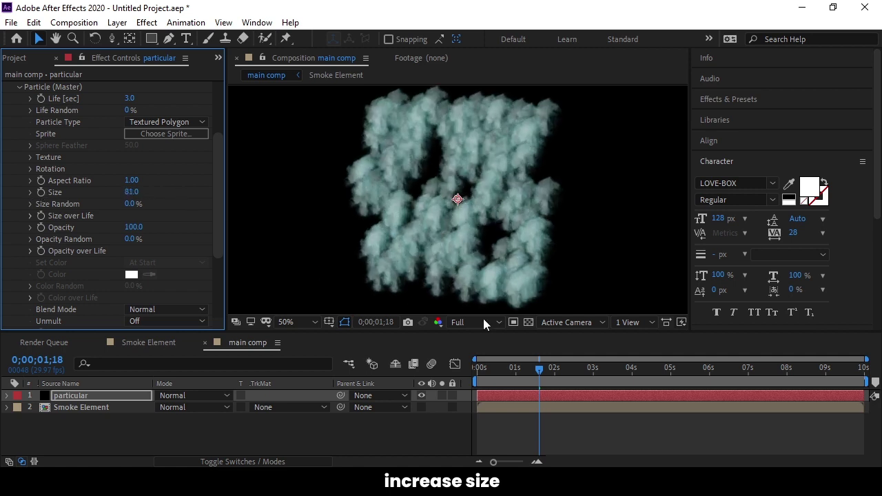
pyautogui.moveTo(542, 372)
pyautogui.mouseDown()
pyautogui.moveTo(612, 393)
pyautogui.moveTo(536, 371)
pyautogui.moveTo(554, 372)
pyautogui.mouseUp()
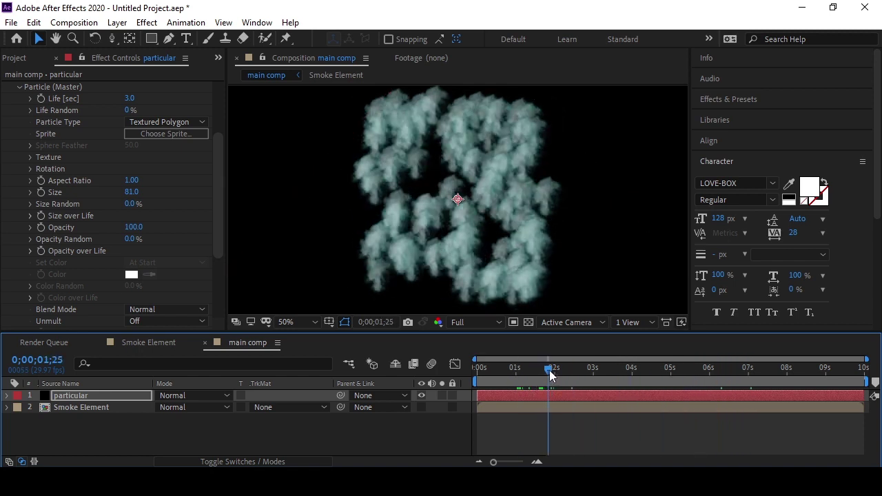
pyautogui.scroll(3, 104, 143)
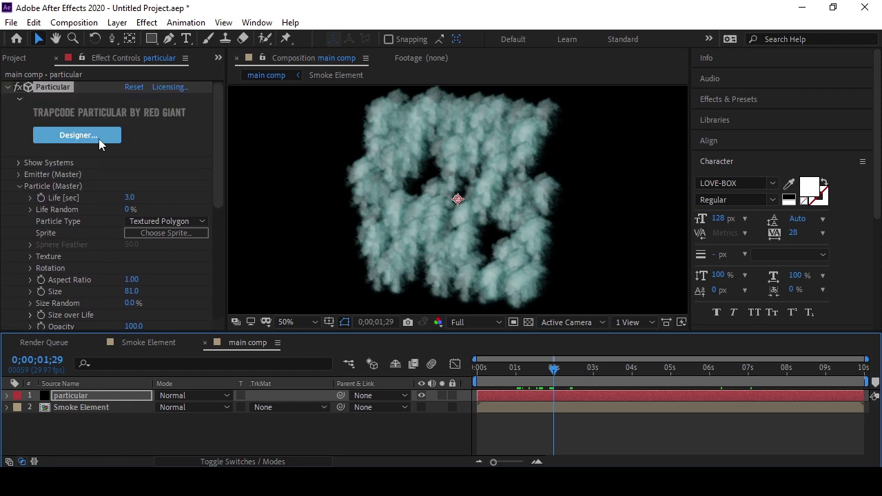
# Step: Set Particles/sec to 40 and start keyframing it
pyautogui.click(17, 173)
pyautogui.scroll(-3, 66, 158)
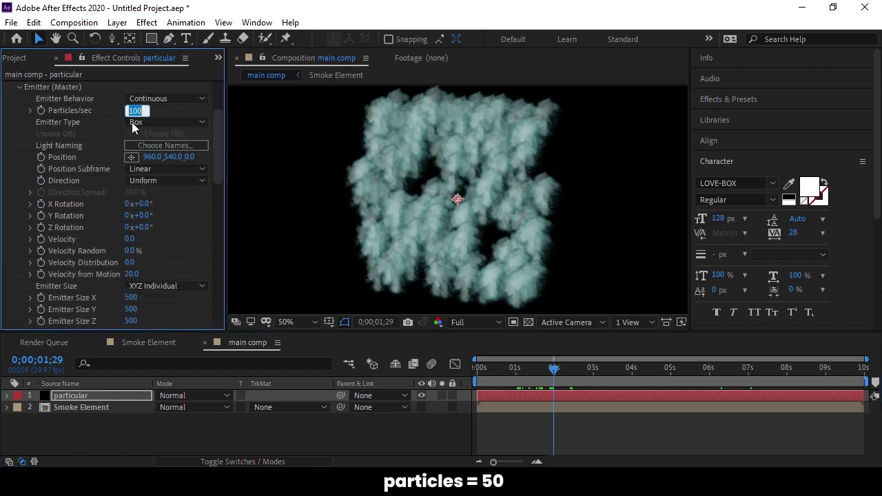
pyautogui.write('40')
pyautogui.press('Return')
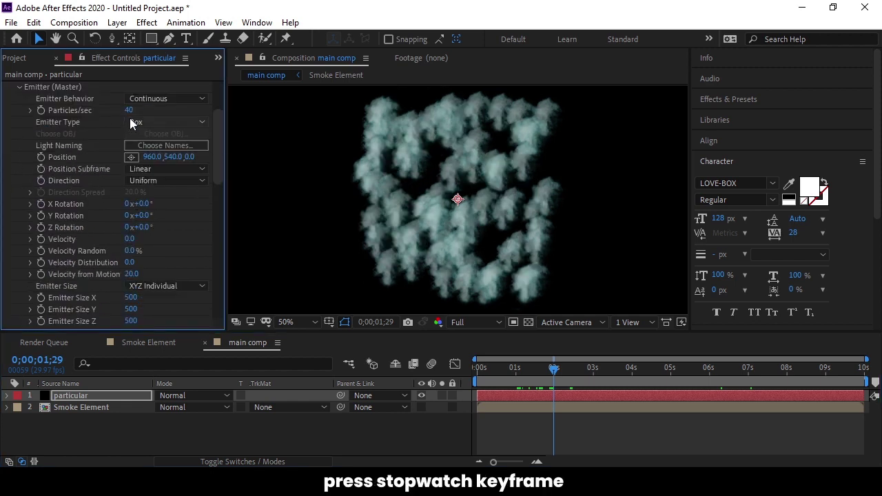
pyautogui.click(42, 111)
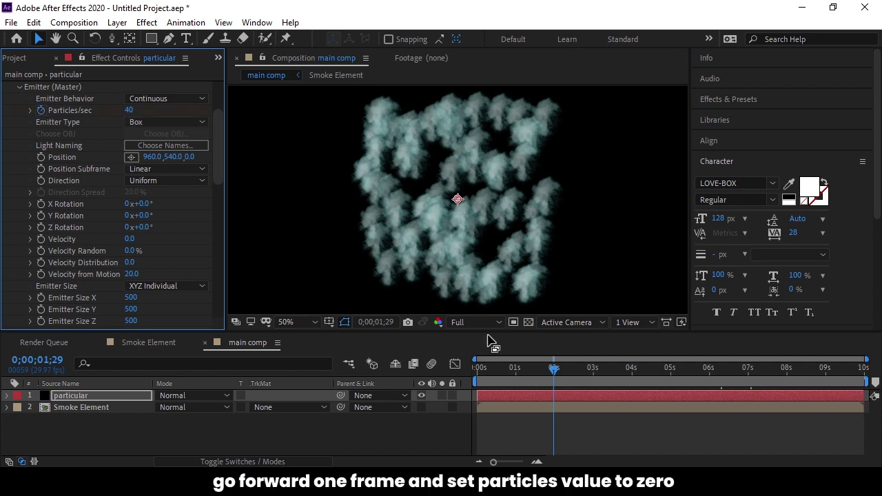
# Step: Keyframe Particles/sec to 0 at 0;00;02;02 and preview emission stopping
pyautogui.moveTo(555, 373); pyautogui.dragTo(557, 373)
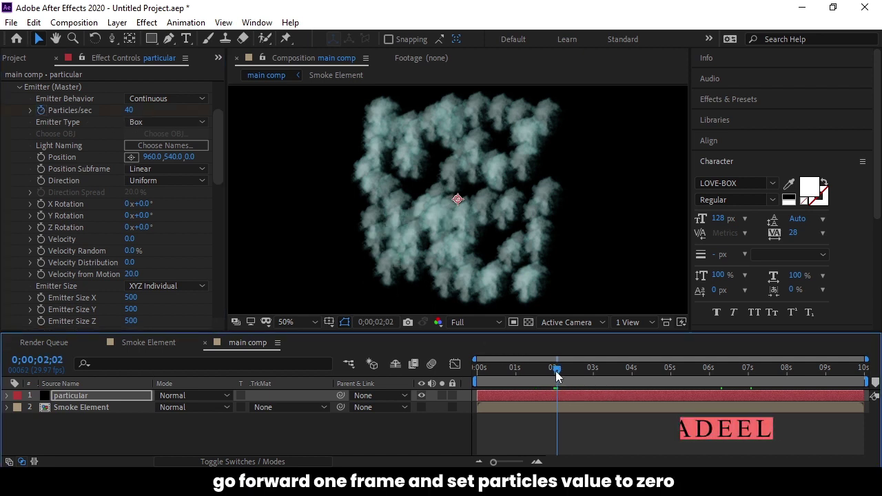
pyautogui.click(128, 110)
pyautogui.write('0')
pyautogui.press('Return')
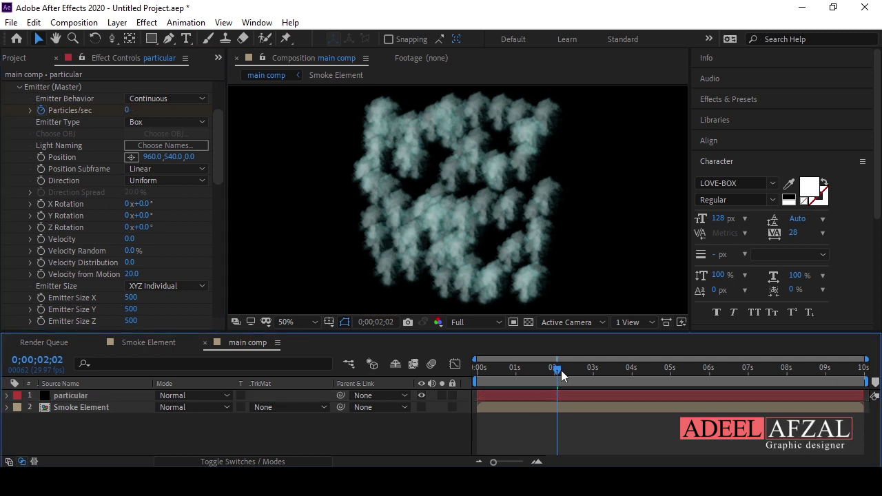
pyautogui.moveTo(559, 370)
pyautogui.mouseDown()
pyautogui.moveTo(701, 373)
pyautogui.moveTo(577, 373)
pyautogui.mouseUp()
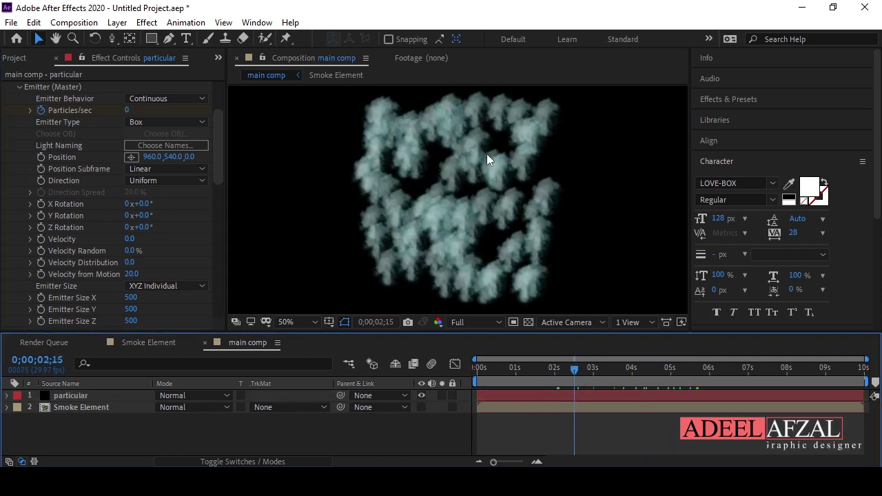
# Step: Set the particle Life to 12 seconds and preview the held smoke
pyautogui.click(20, 87)
pyautogui.click(19, 99)
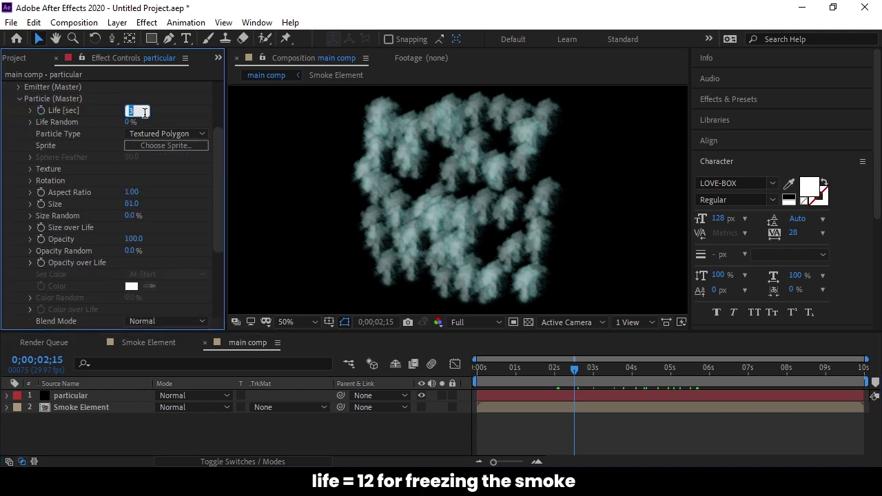
pyautogui.write('12')
pyautogui.press('Return')
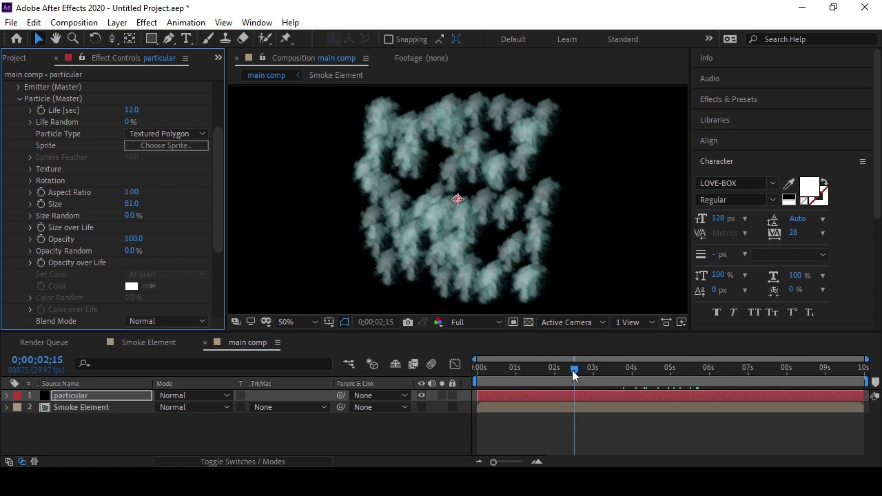
pyautogui.moveTo(572, 370); pyautogui.dragTo(675, 373)
pyautogui.moveTo(603, 376)
pyautogui.mouseDown()
pyautogui.moveTo(500, 381)
pyautogui.moveTo(557, 376)
pyautogui.mouseUp()
# Step: Add a new camera layer, Camera 1, using the 35mm preset
pyautogui.rightClick(99, 425)
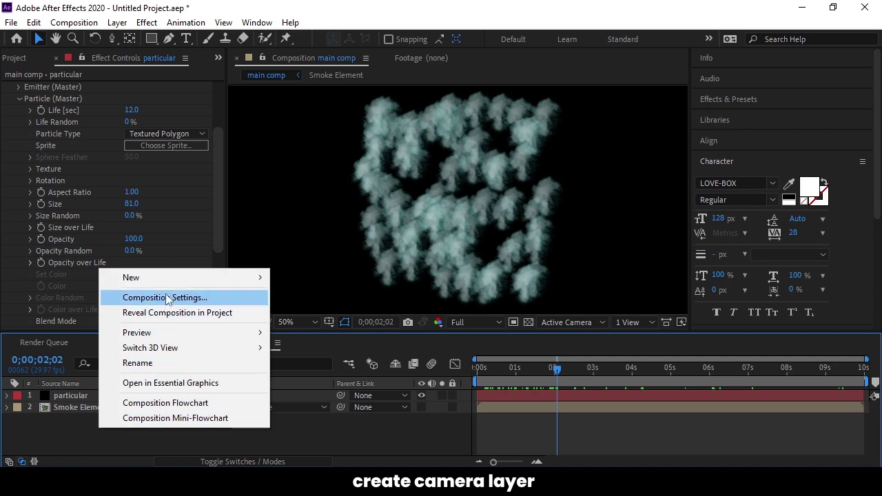
pyautogui.moveTo(162, 277)
pyautogui.click(303, 343)
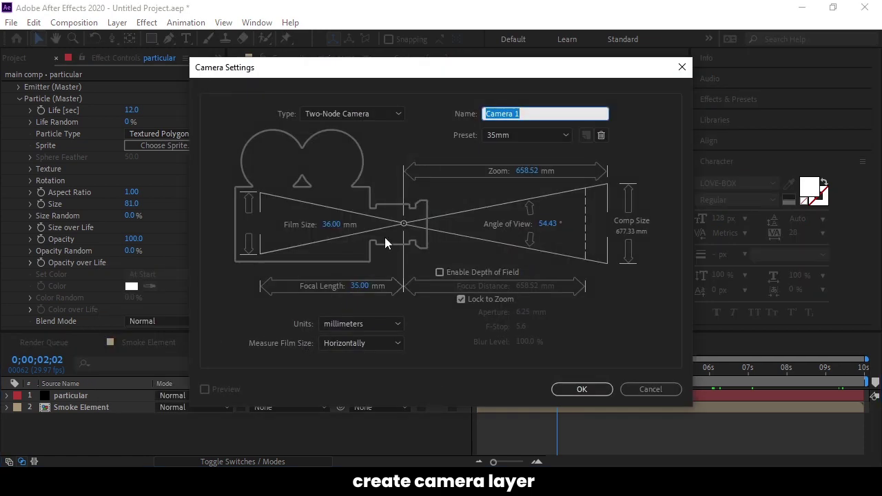
pyautogui.click(499, 137)
pyautogui.click(502, 229)
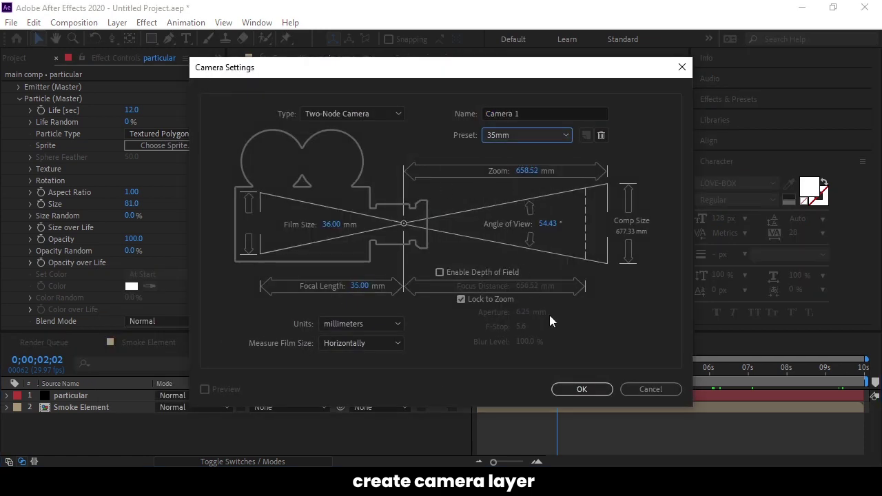
pyautogui.click(582, 389)
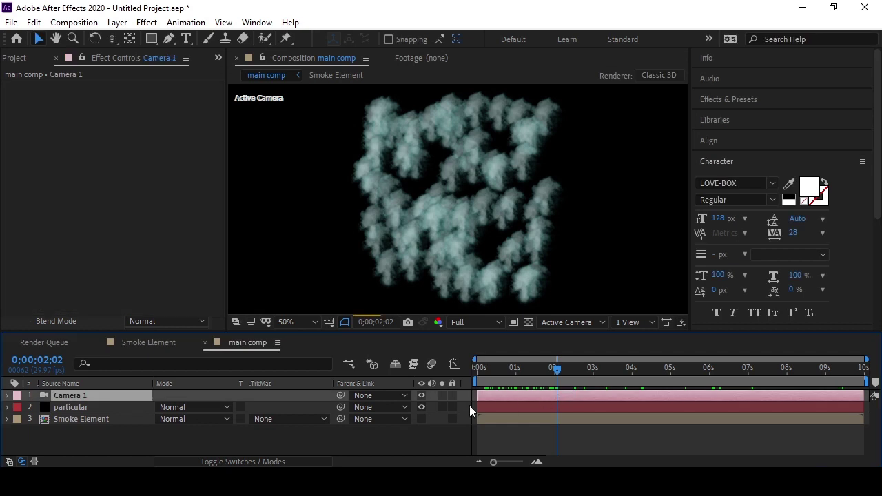
pyautogui.click(100, 407)
pyautogui.click(30, 269)
# Step: Add a random(0,360) expression to the particles' Rotate Z
pyautogui.scroll(-2, 34, 262)
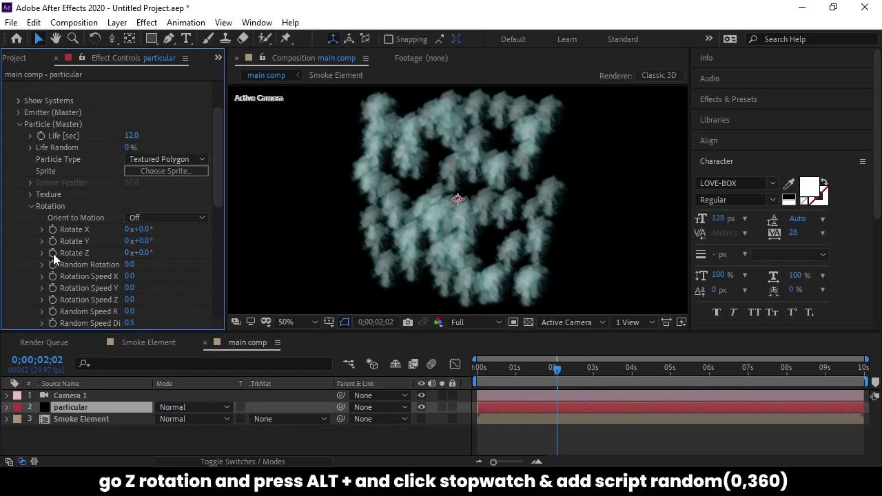
pyautogui.keyDown('alt'); pyautogui.click(53, 253); pyautogui.keyUp('alt')
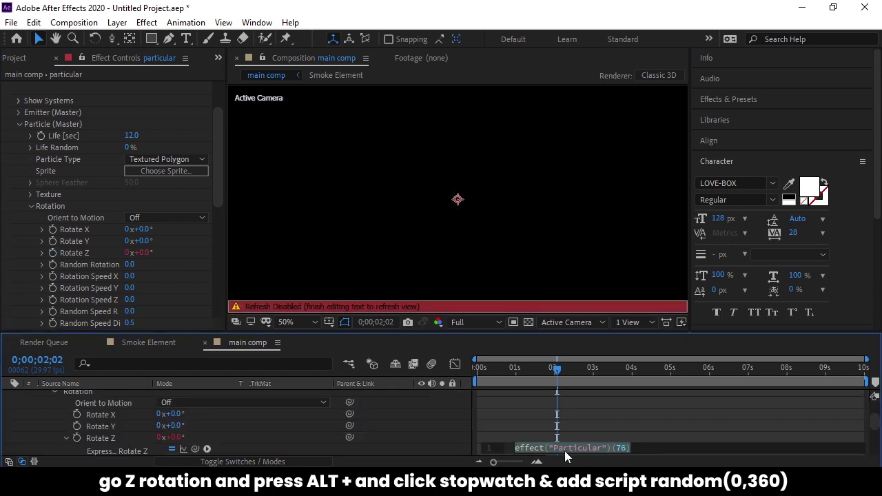
pyautogui.write('random')
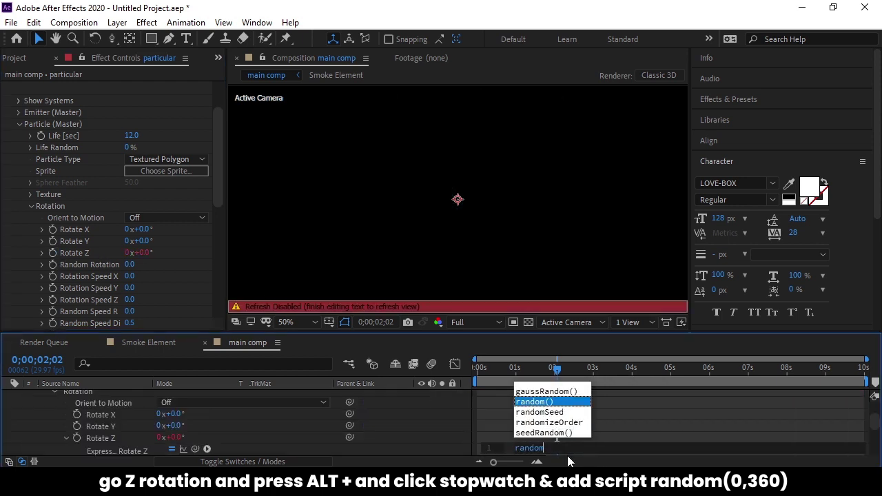
pyautogui.press('Return')
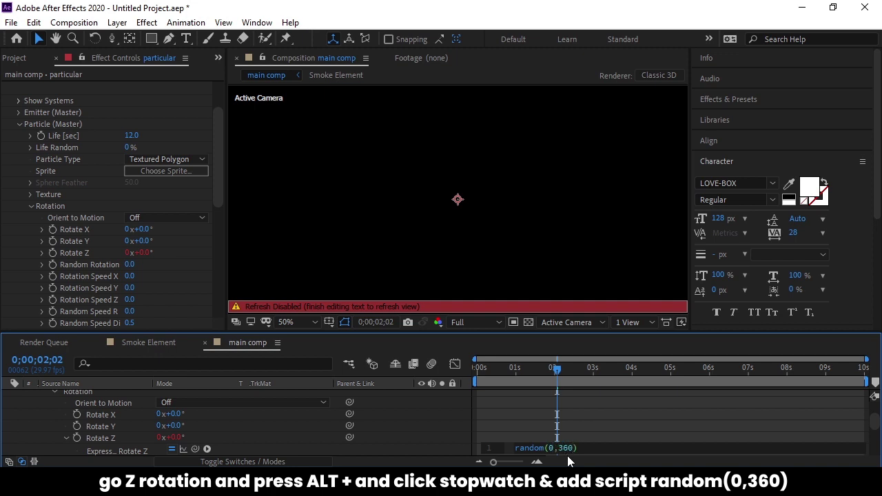
pyautogui.click(613, 437)
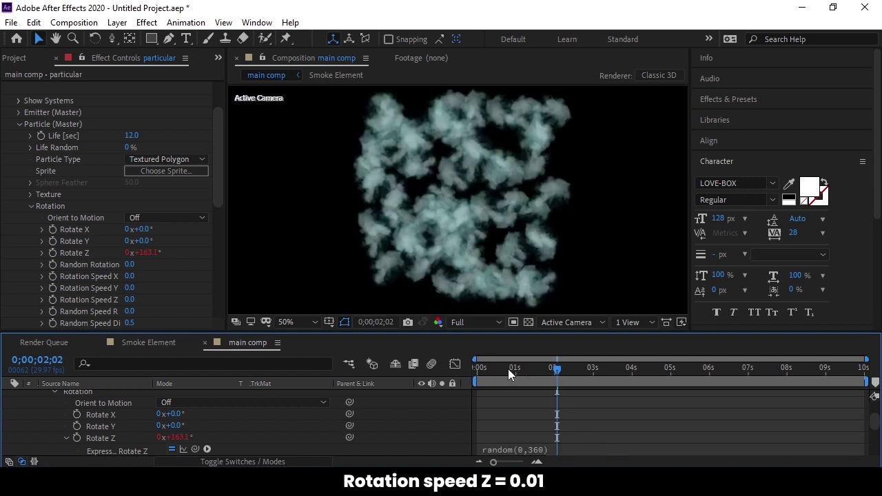
pyautogui.click(543, 373)
pyautogui.moveTo(543, 373); pyautogui.dragTo(558, 374)
# Step: Set Rotation Speed Z to 0.01 and play back the rotated smoke
pyautogui.click(129, 300)
pyautogui.write('0')
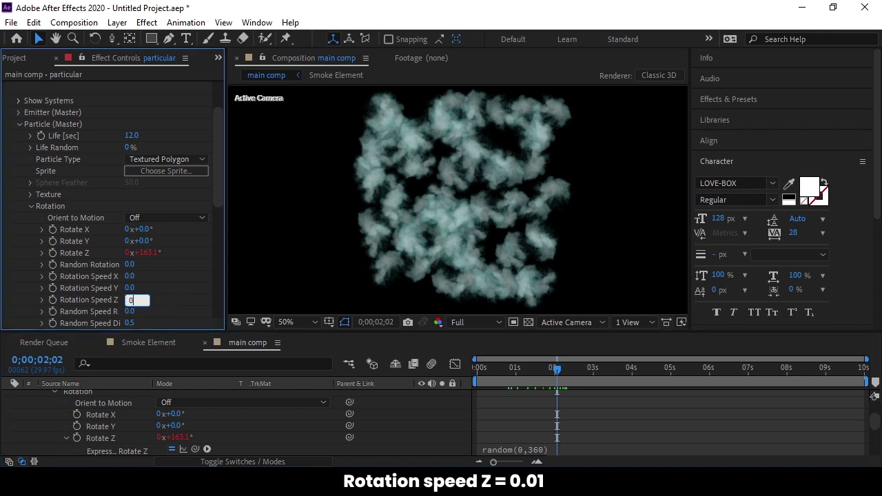
pyautogui.press('Return')
pyautogui.press('space')
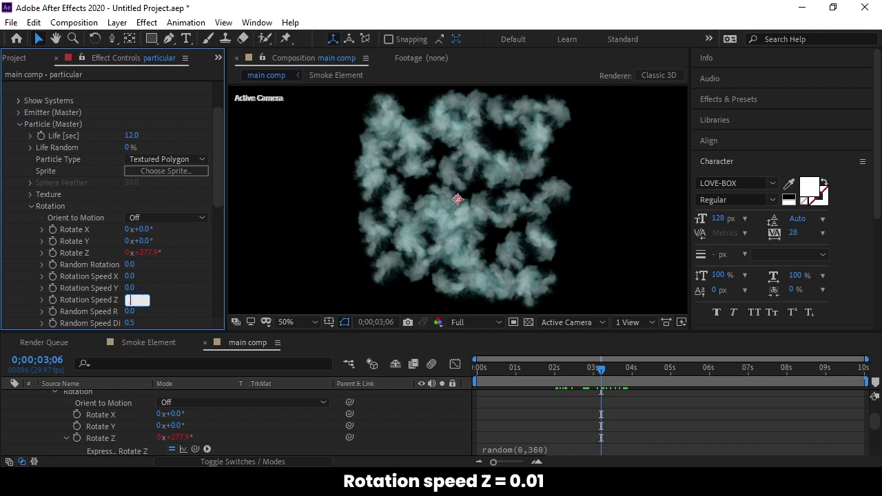
pyautogui.write('.01')
pyautogui.press('Return')
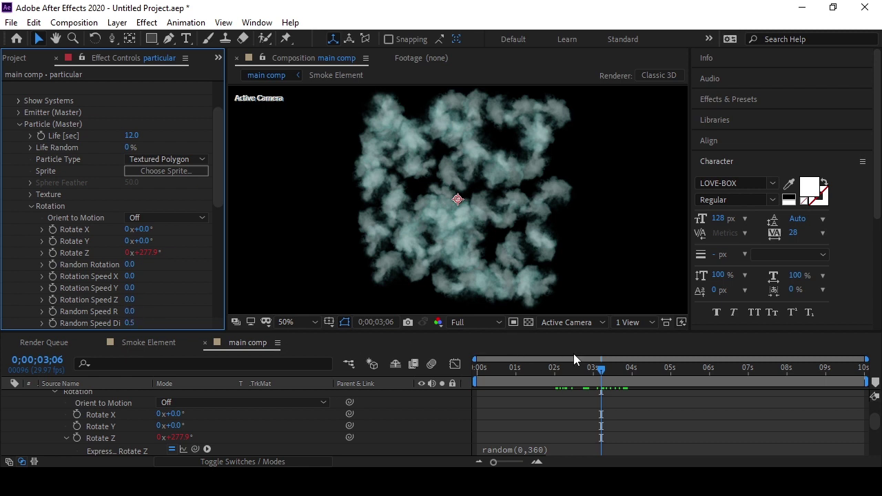
pyautogui.moveTo(601, 368)
pyautogui.mouseDown()
pyautogui.moveTo(693, 375)
pyautogui.moveTo(643, 387)
pyautogui.mouseUp()
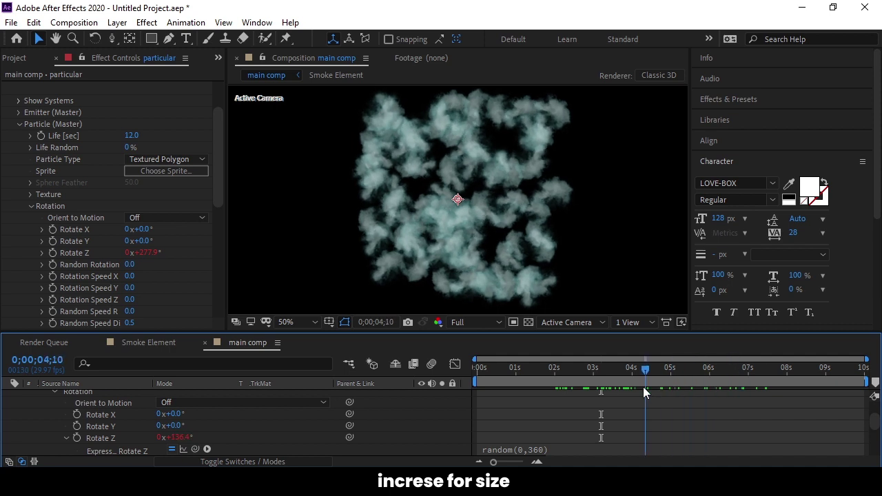
# Step: Enlarge the particles from size 81 to 110
pyautogui.click(30, 206)
pyautogui.moveTo(128, 231); pyautogui.dragTo(149, 229)
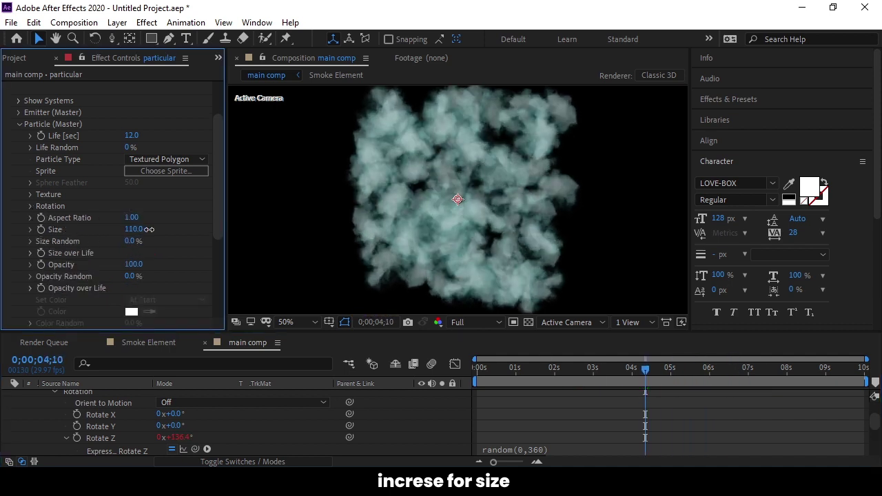
pyautogui.click(430, 202)
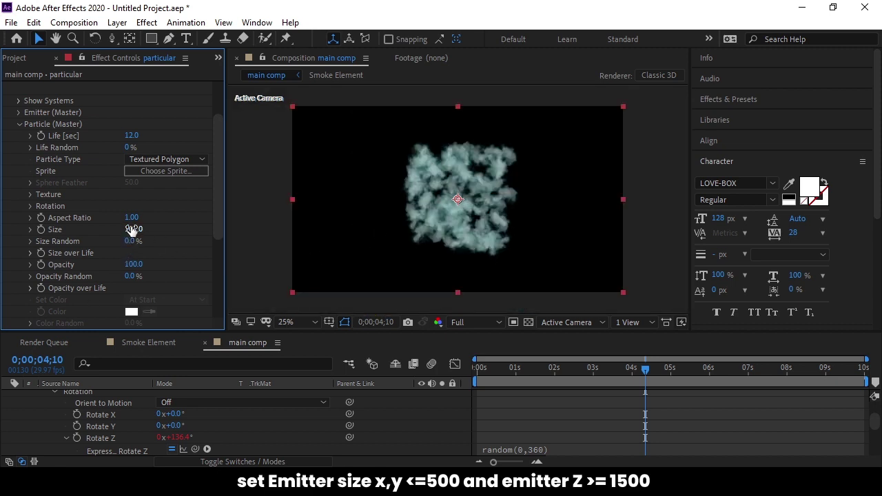
# Step: Roughly resize the emitter and move the camera so smoke fills the frame
pyautogui.scroll(5, 133, 241)
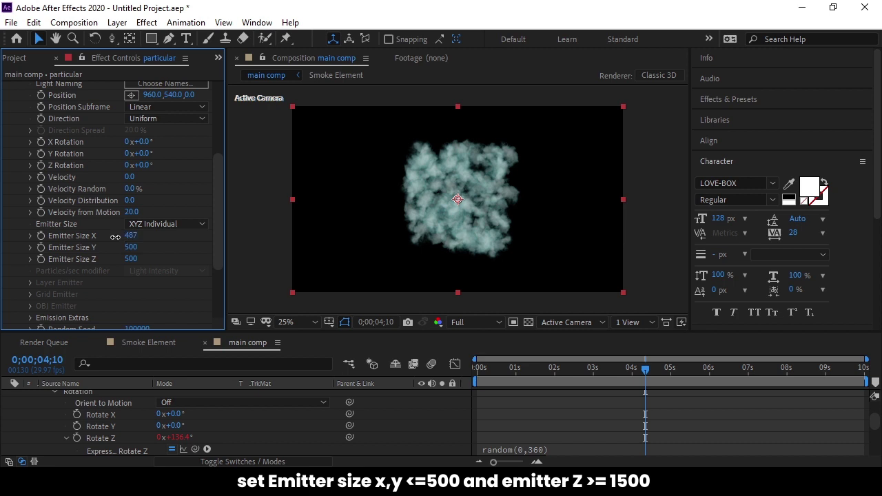
pyautogui.moveTo(115, 237); pyautogui.dragTo(110, 237)
pyautogui.moveTo(158, 263)
pyautogui.mouseDown()
pyautogui.moveTo(131, 259)
pyautogui.moveTo(284, 256)
pyautogui.mouseUp()
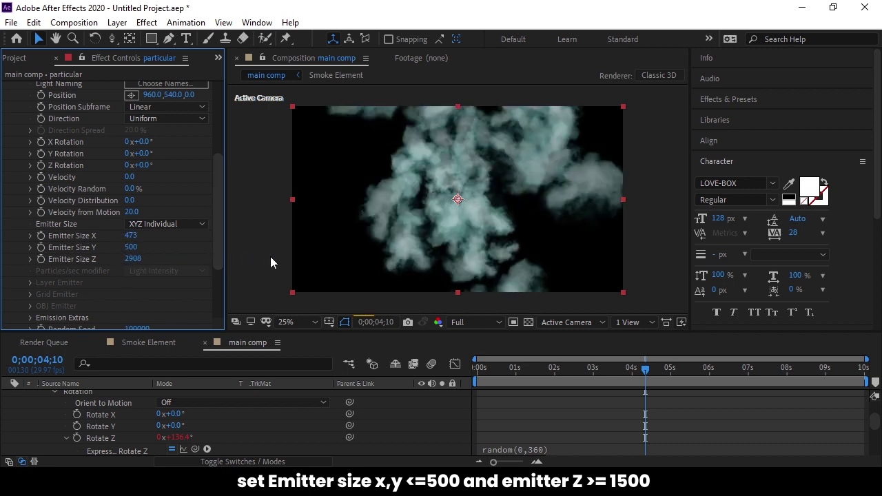
pyautogui.moveTo(222, 262); pyautogui.dragTo(185, 262)
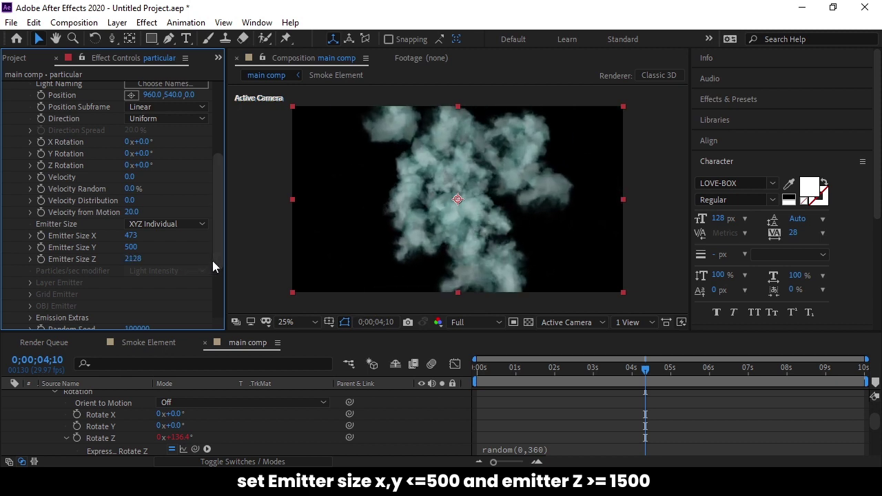
pyautogui.click(109, 39)
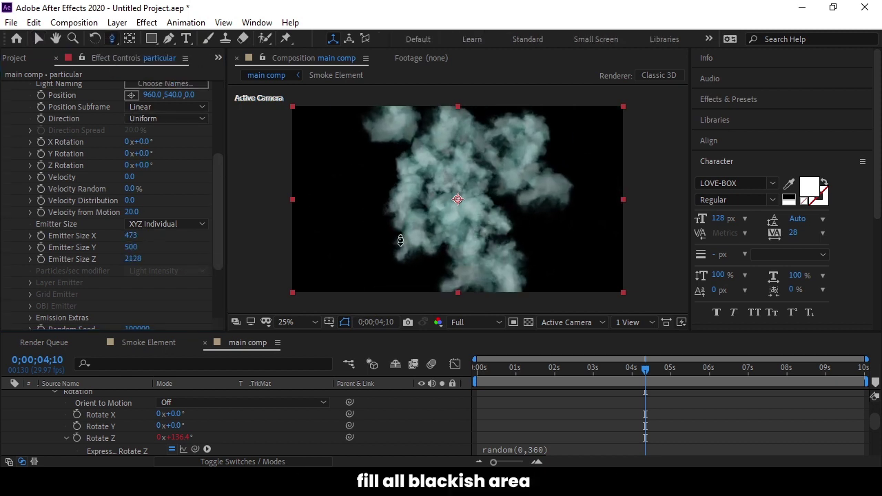
pyautogui.moveTo(401, 241)
pyautogui.mouseDown()
pyautogui.moveTo(426, 207)
pyautogui.moveTo(425, 223)
pyautogui.mouseUp()
# Step: Enter exact emitter sizes X 358, Y 167, Z 2059
pyautogui.moveTo(131, 235); pyautogui.dragTo(151, 242)
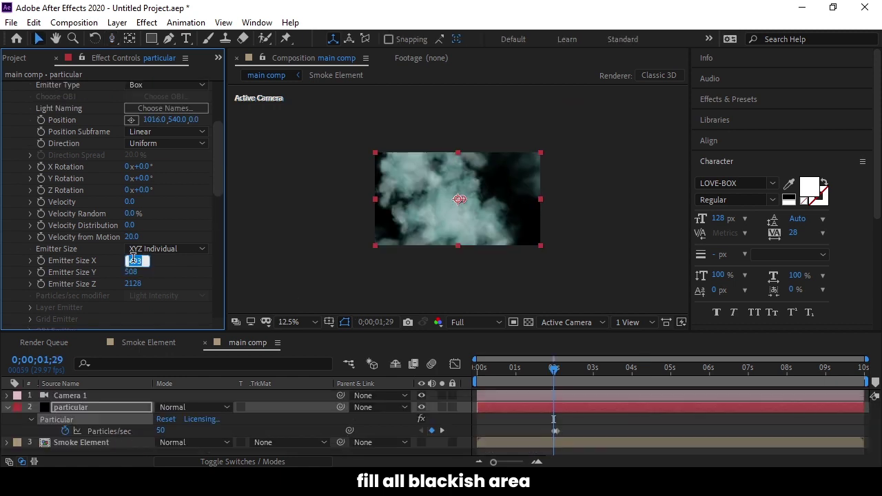
pyautogui.write('58')
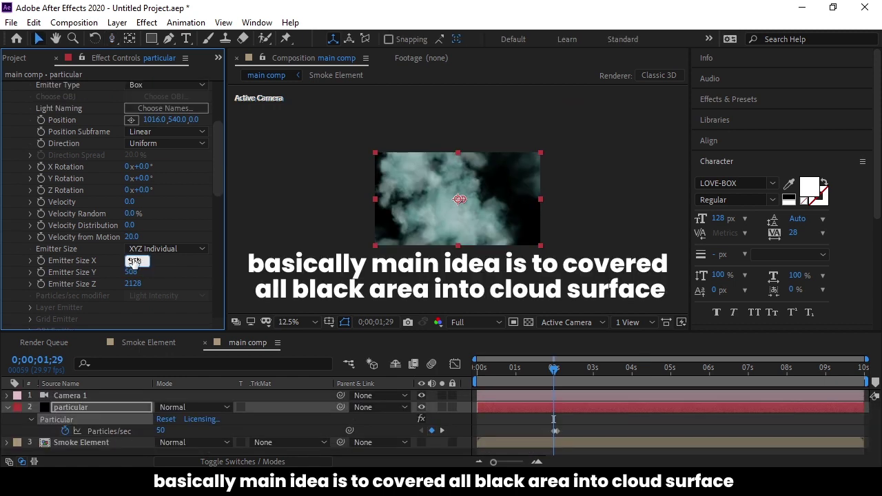
pyautogui.press('Return')
pyautogui.click(133, 271)
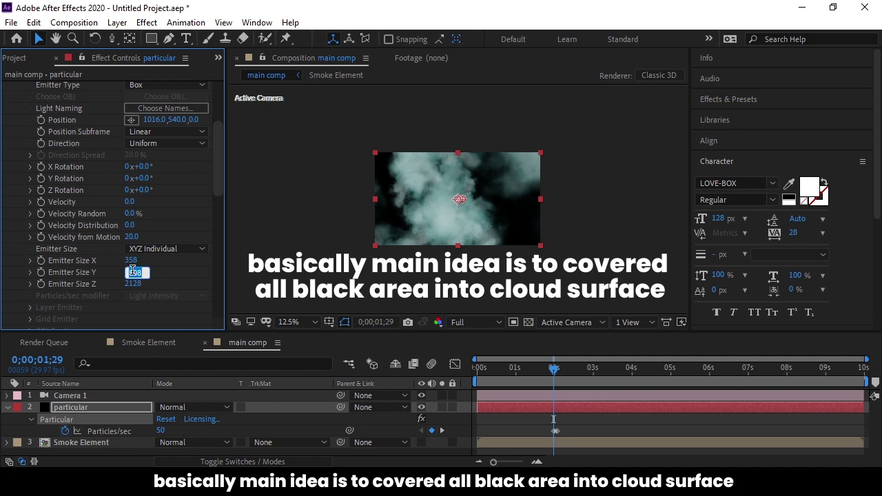
pyautogui.write('167')
pyautogui.press('Return')
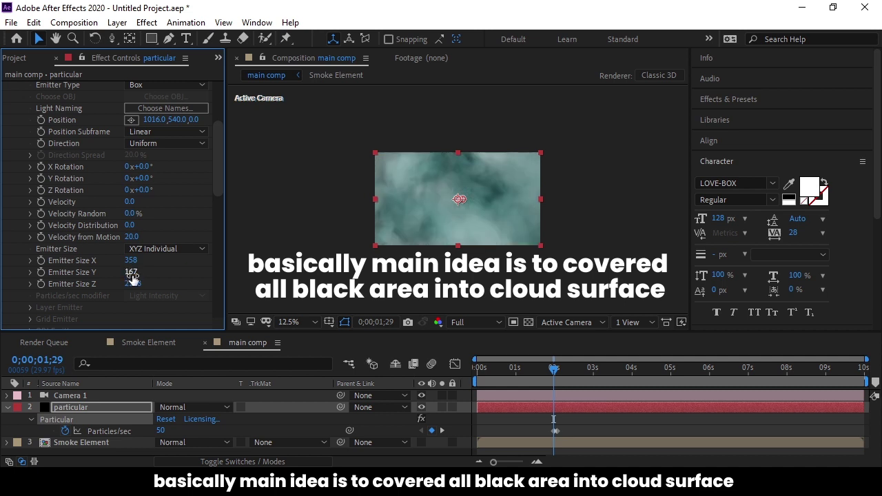
pyautogui.click(133, 284)
pyautogui.write('2059')
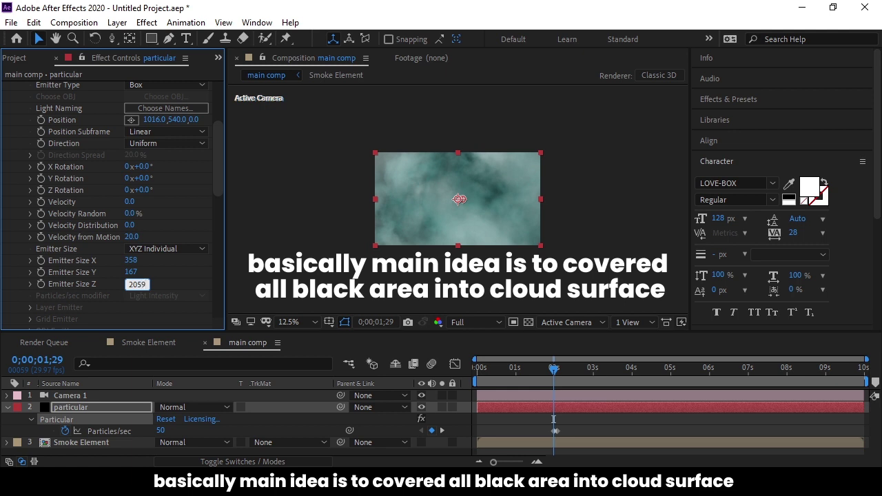
pyautogui.press('Return')
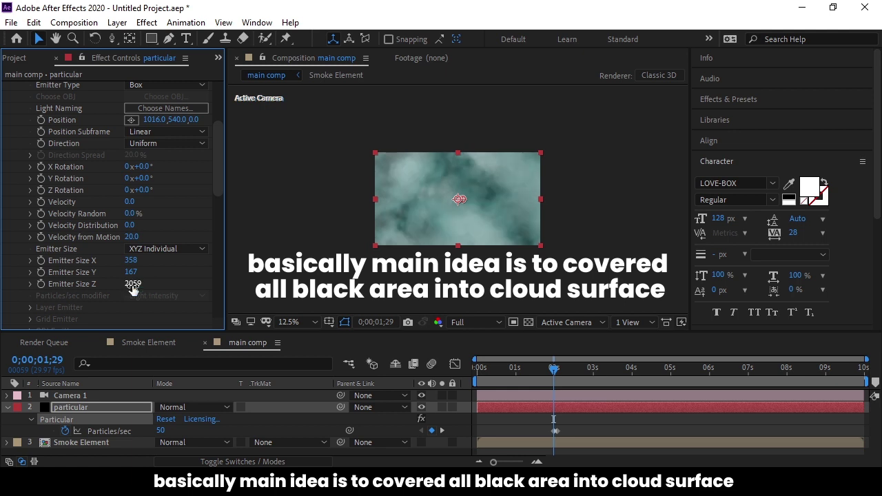
# Step: In Particle (Master), set Opacity to 65 and Blend Mode to Screen, then preview
pyautogui.scroll(3, 21, 117)
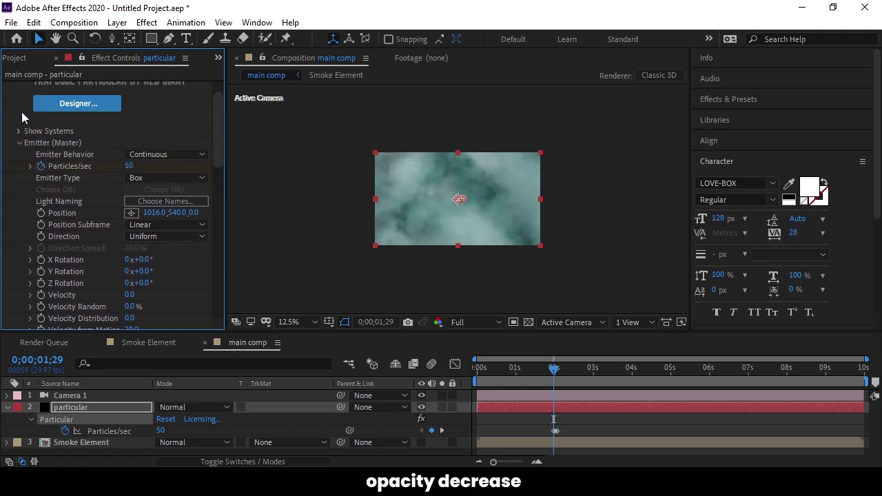
pyautogui.click(19, 143)
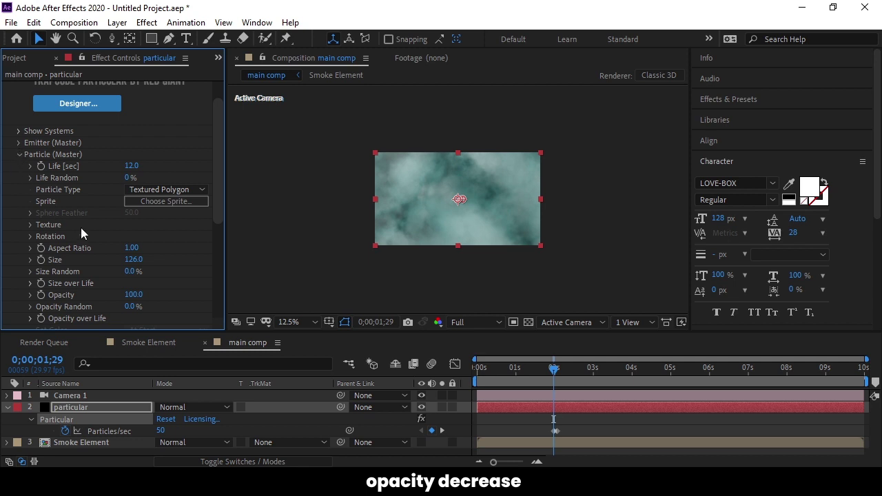
pyautogui.scroll(-1, 104, 242)
pyautogui.moveTo(132, 263); pyautogui.dragTo(111, 268)
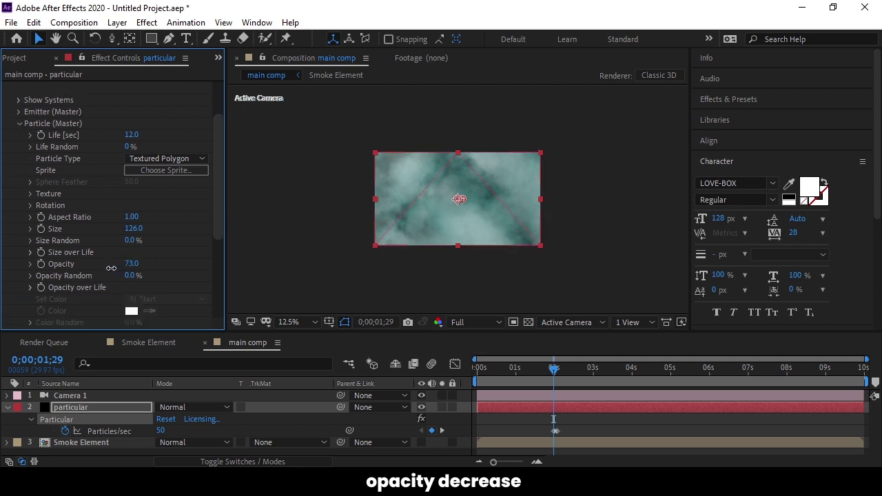
pyautogui.scroll(-1, 109, 268)
pyautogui.scroll(-1, 109, 268)
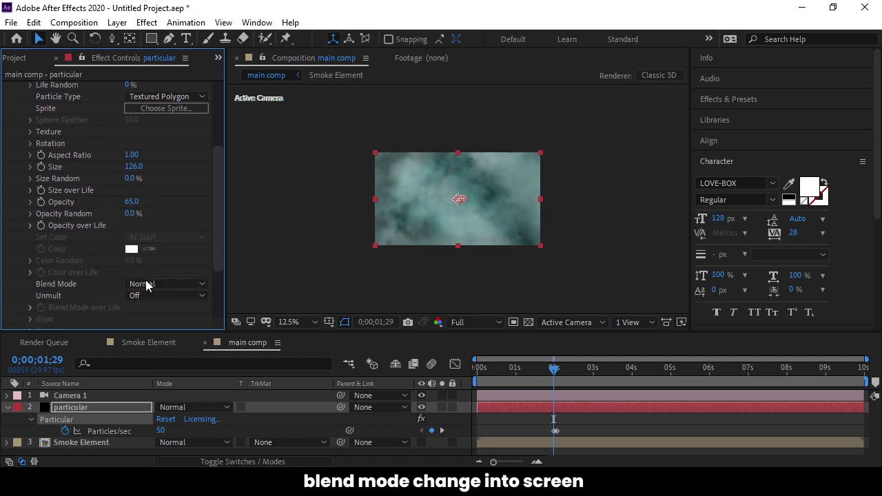
pyautogui.click(148, 284)
pyautogui.click(161, 330)
pyautogui.moveTo(558, 373)
pyautogui.mouseDown()
pyautogui.moveTo(620, 380)
pyautogui.moveTo(553, 373)
pyautogui.mouseUp()
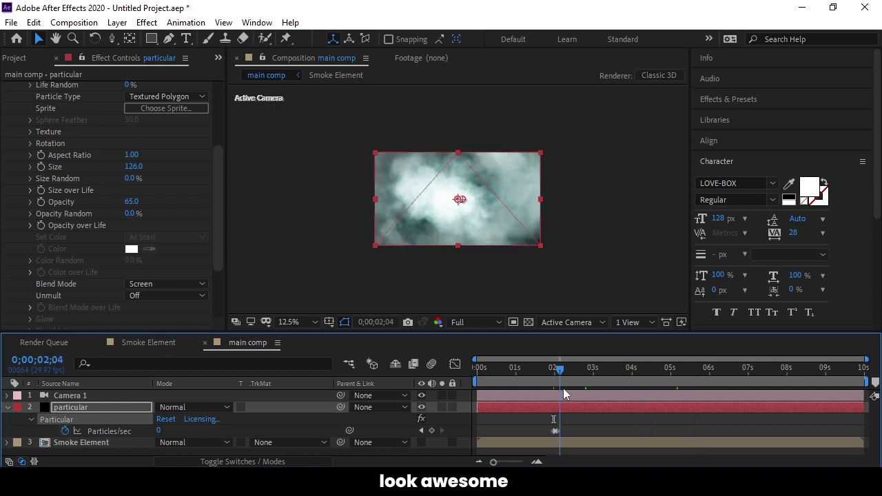
# Step: Add a Null 1 layer and parent Camera 1 to it
pyautogui.click(93, 395)
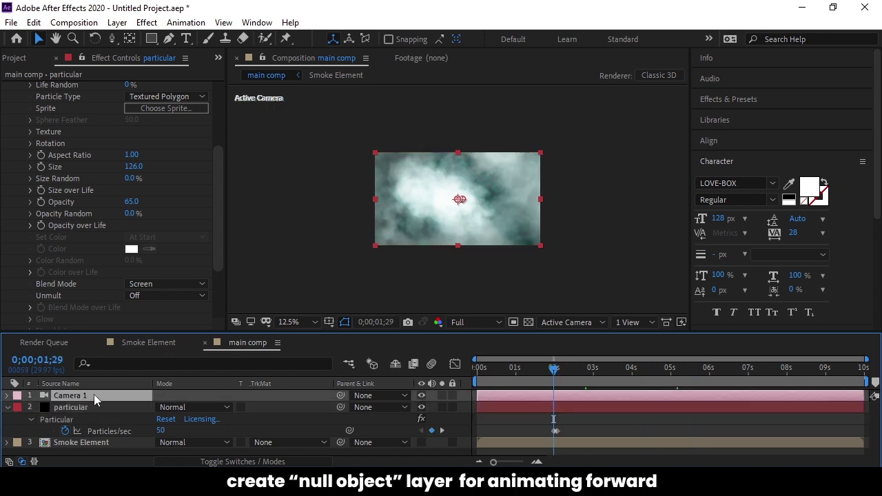
pyautogui.rightClick(12, 418)
pyautogui.moveTo(82, 271)
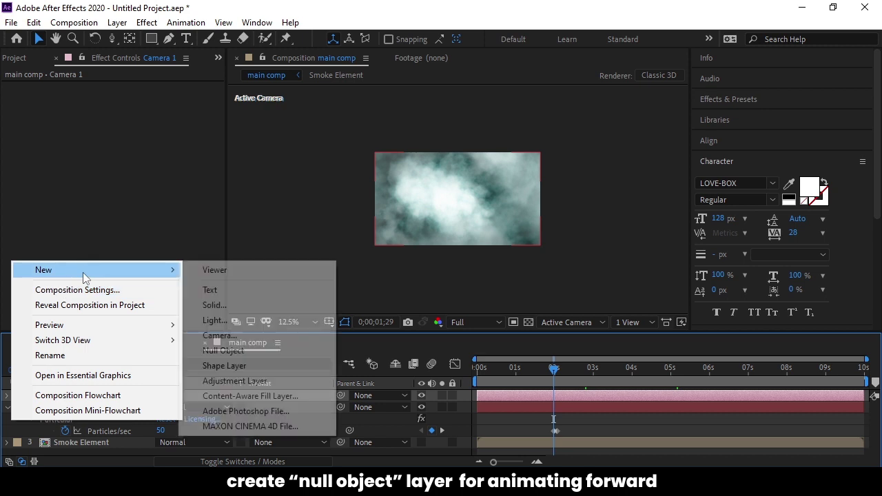
pyautogui.click(238, 294)
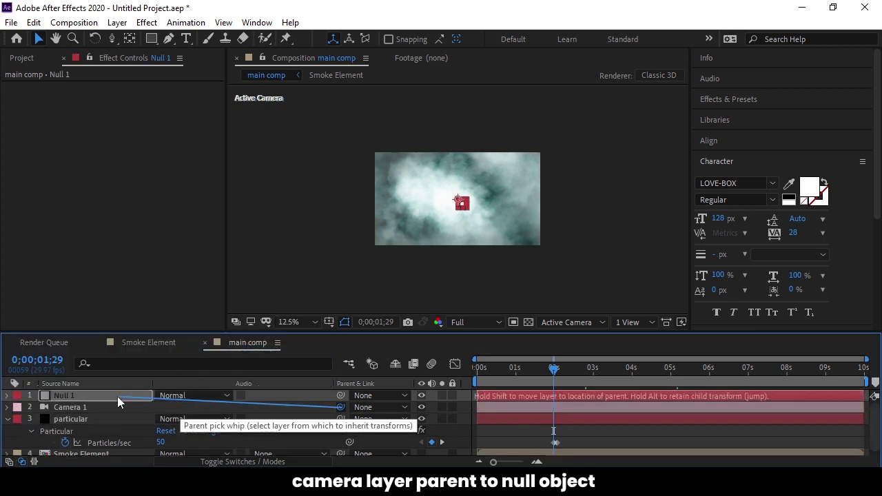
pyautogui.moveTo(341, 407); pyautogui.dragTo(116, 397)
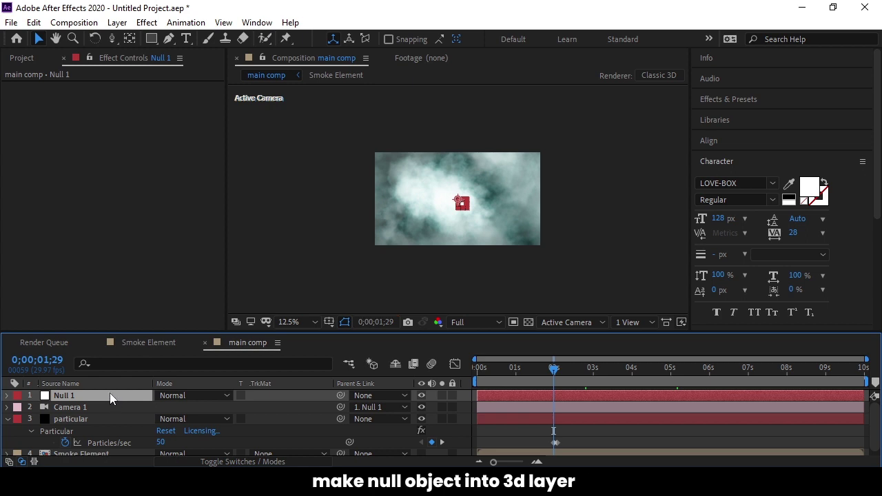
# Step: Make Null 1 3D and keyframe Position so Z reaches 960, 540, 1483 at the end
pyautogui.click(7, 396)
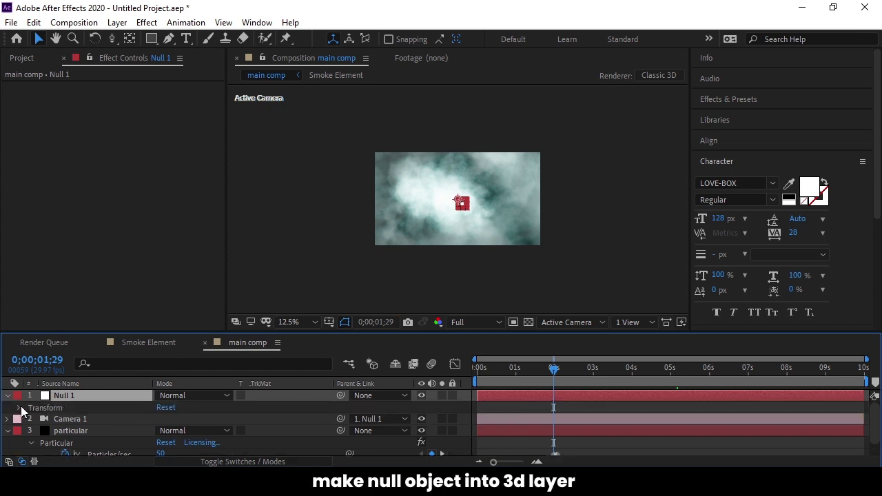
pyautogui.click(20, 408)
pyautogui.press('F4')
pyautogui.click(232, 395)
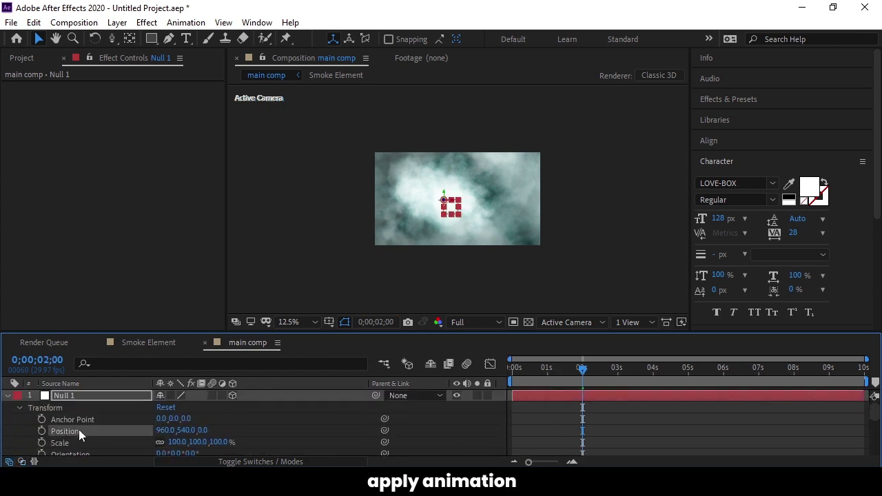
pyautogui.click(41, 430)
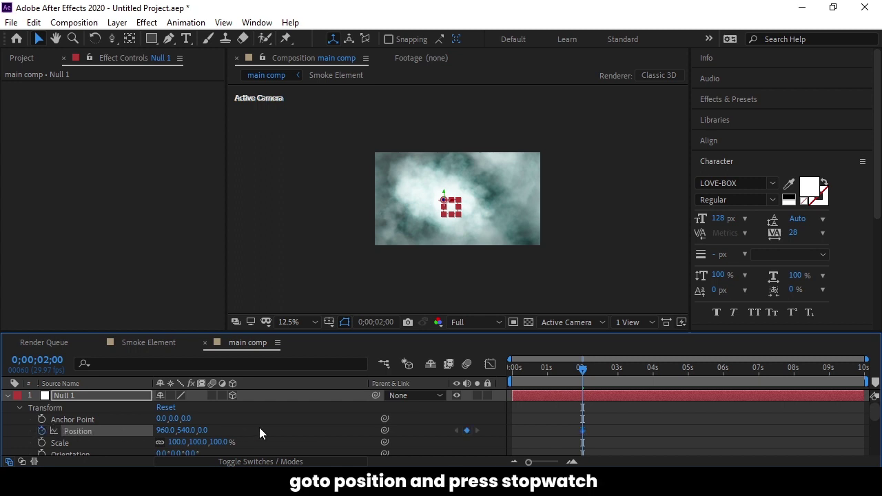
pyautogui.press('End')
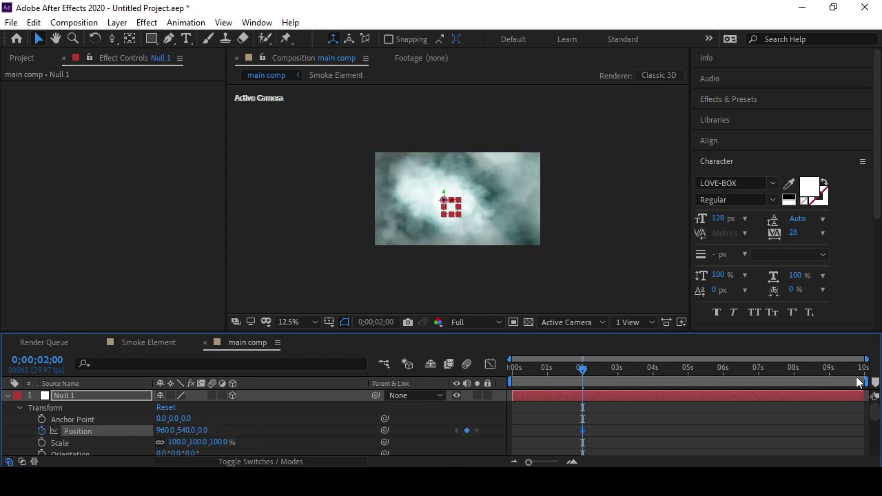
pyautogui.moveTo(201, 430); pyautogui.dragTo(315, 435)
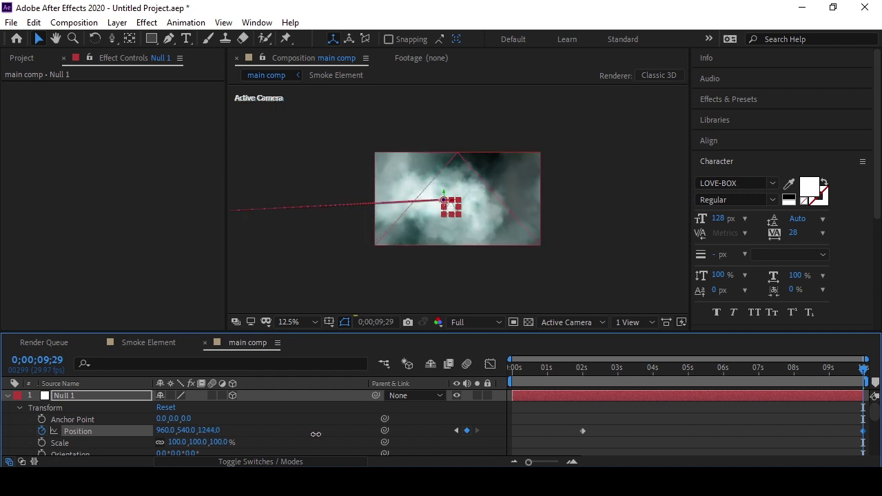
pyautogui.moveTo(316, 435)
pyautogui.mouseDown()
pyautogui.moveTo(342, 435)
pyautogui.moveTo(330, 435)
pyautogui.mouseUp()
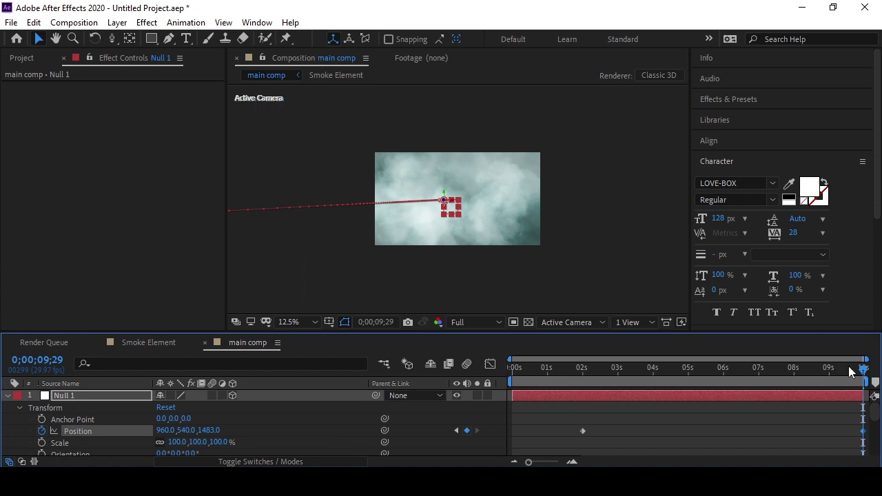
pyautogui.moveTo(860, 367); pyautogui.dragTo(748, 372)
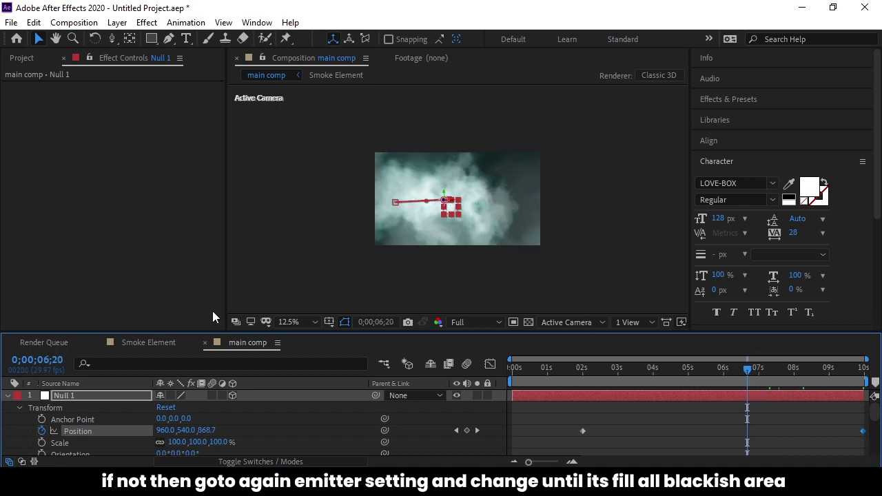
# Step: In the particular layer's Emitter settings, set Emitter Size Y to 204 and Position to 1068, 536
pyautogui.click(8, 397)
pyautogui.click(97, 419)
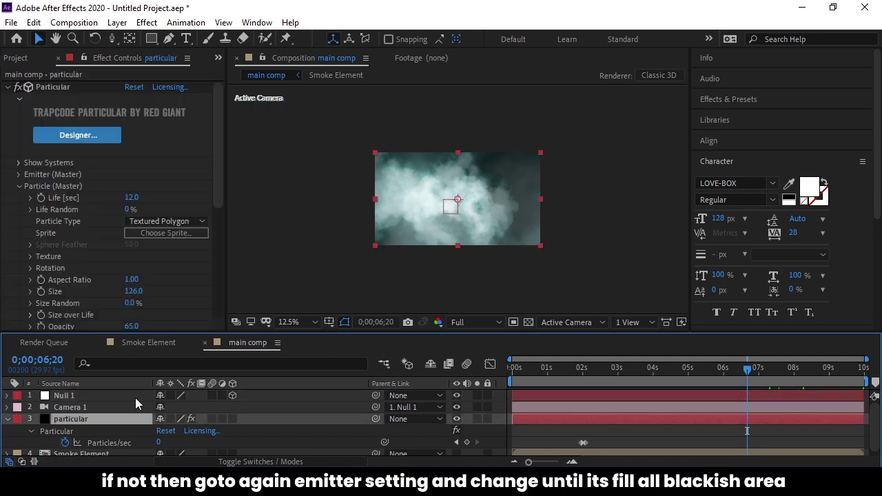
pyautogui.scroll(2, 488, 222)
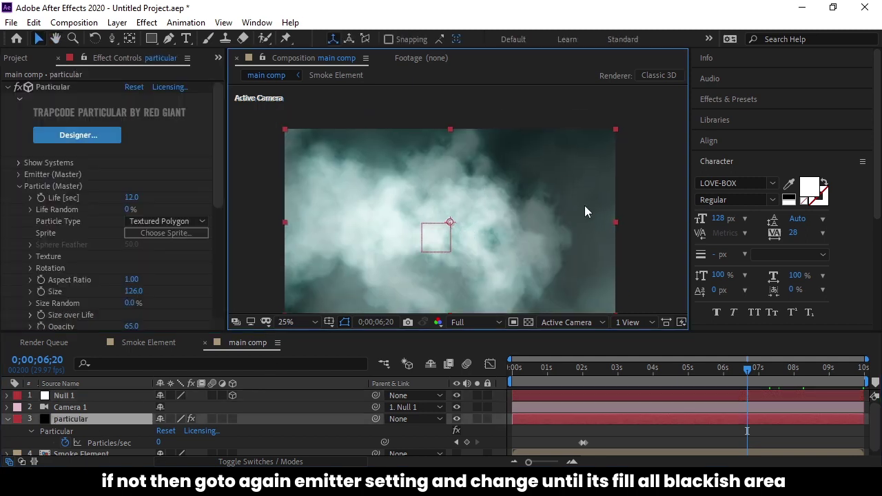
pyautogui.scroll(-4, 143, 263)
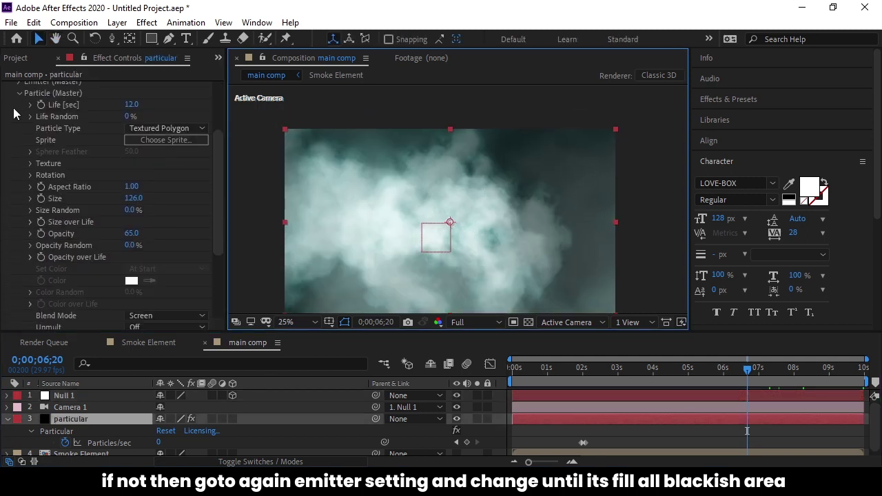
pyautogui.scroll(2, 20, 126)
pyautogui.click(19, 125)
pyautogui.click(19, 175)
pyautogui.scroll(-3, 160, 269)
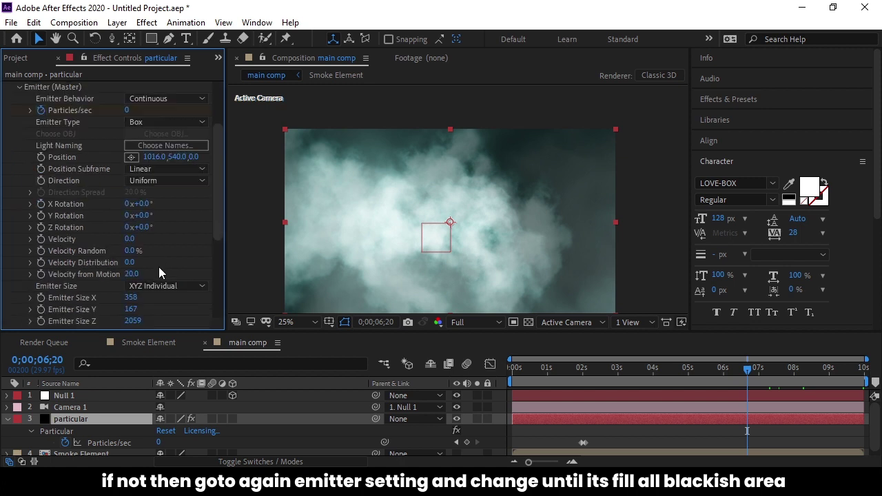
pyautogui.scroll(-1, 133, 273)
pyautogui.moveTo(131, 278); pyautogui.dragTo(158, 276)
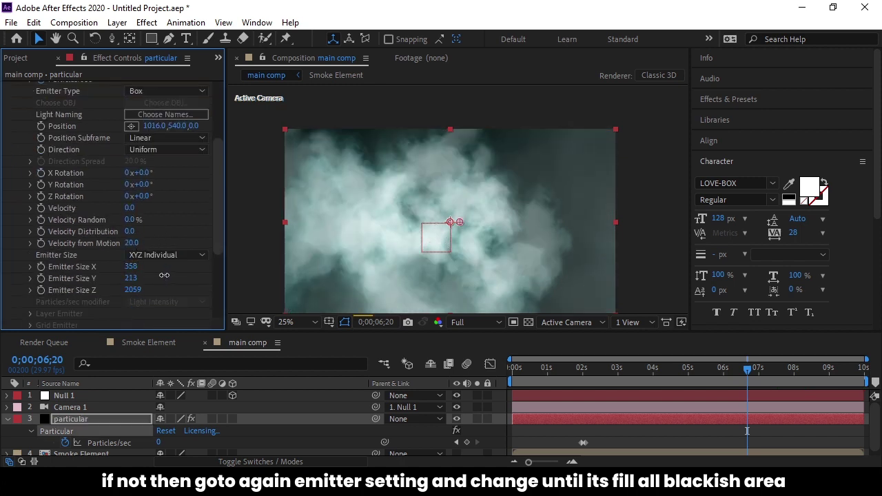
pyautogui.moveTo(460, 224); pyautogui.dragTo(468, 223)
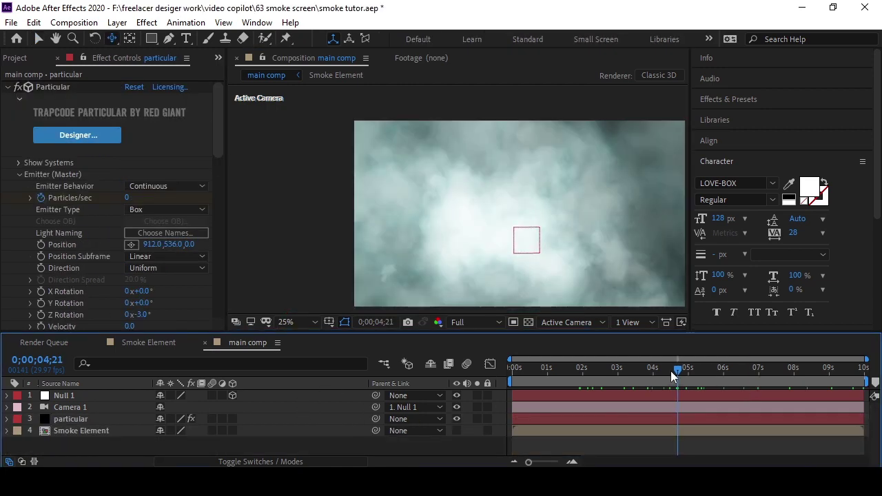
# Step: Set Particular's Rendering Acceleration to GPU and preview the smoke
pyautogui.moveTo(671, 371)
pyautogui.mouseDown()
pyautogui.moveTo(616, 370)
pyautogui.moveTo(665, 370)
pyautogui.moveTo(637, 372)
pyautogui.mouseUp()
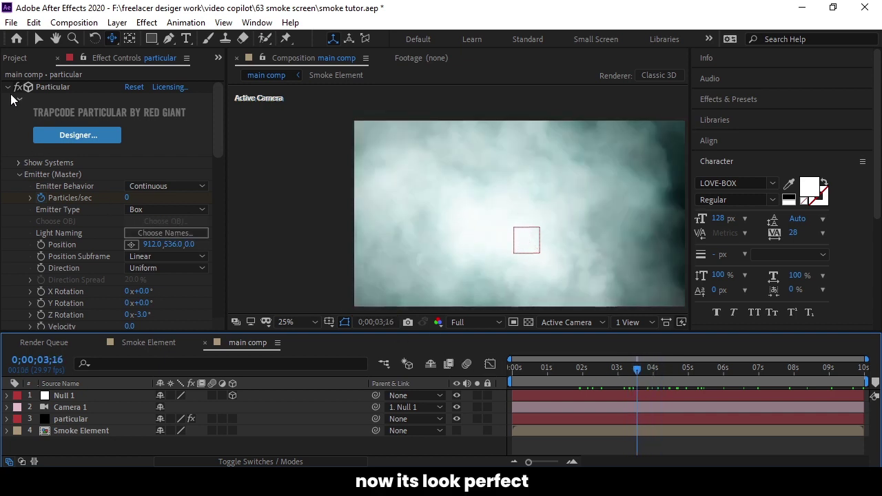
pyautogui.scroll(-2, 55, 202)
pyautogui.scroll(-10, 42, 271)
pyautogui.scroll(-8, 31, 313)
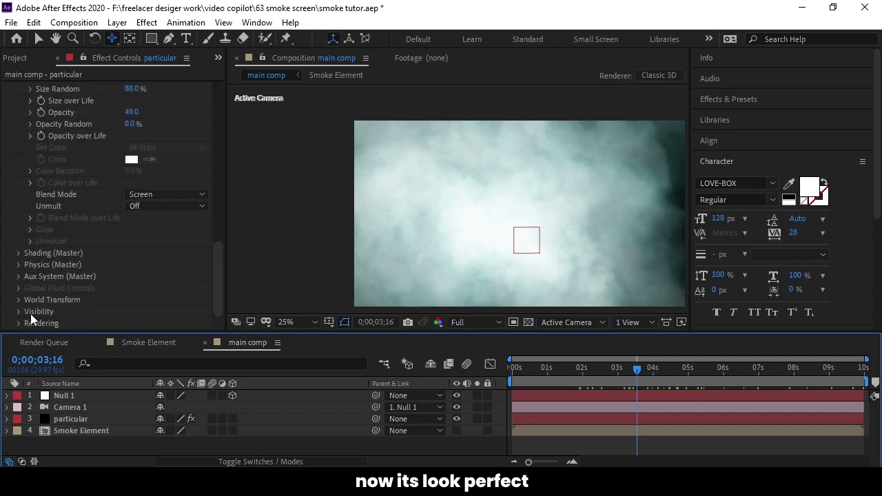
pyautogui.click(18, 323)
pyautogui.scroll(-3, 41, 303)
pyautogui.click(166, 264)
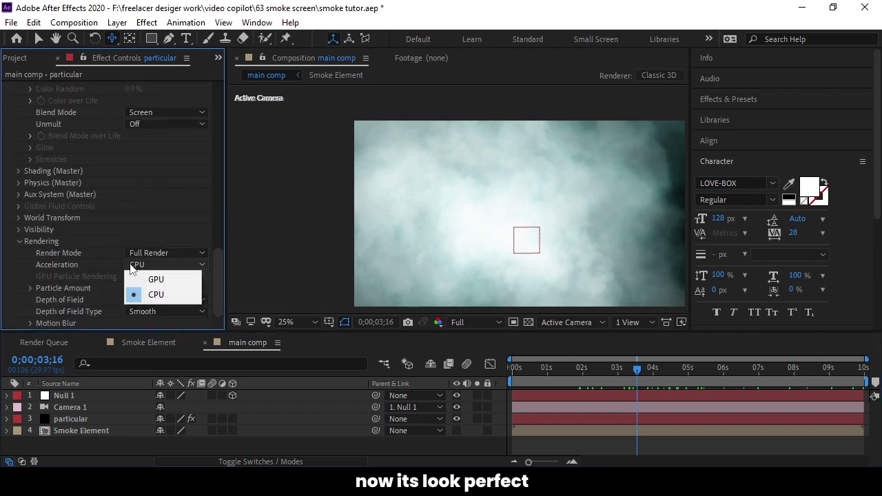
pyautogui.click(146, 282)
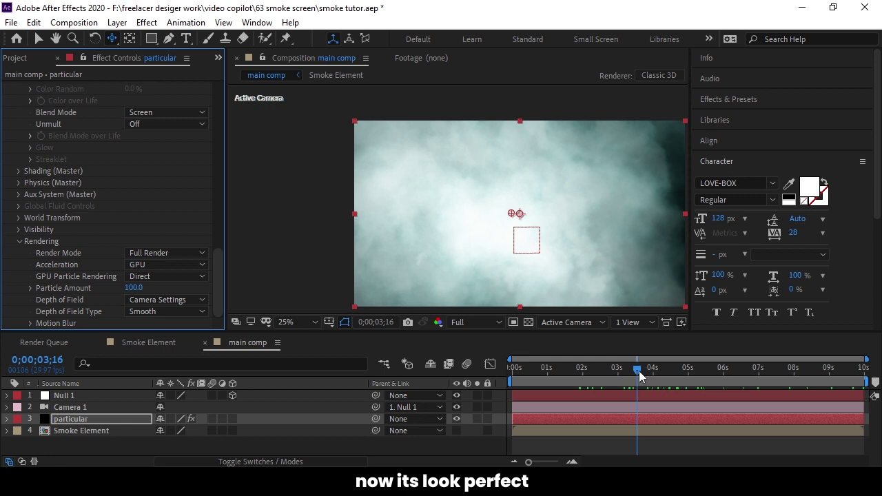
pyautogui.moveTo(639, 371)
pyautogui.mouseDown()
pyautogui.moveTo(745, 365)
pyautogui.moveTo(650, 371)
pyautogui.mouseUp()
# Step: Duplicate the particular layer and set the copy's Particle Type to Sphere
pyautogui.click(64, 435)
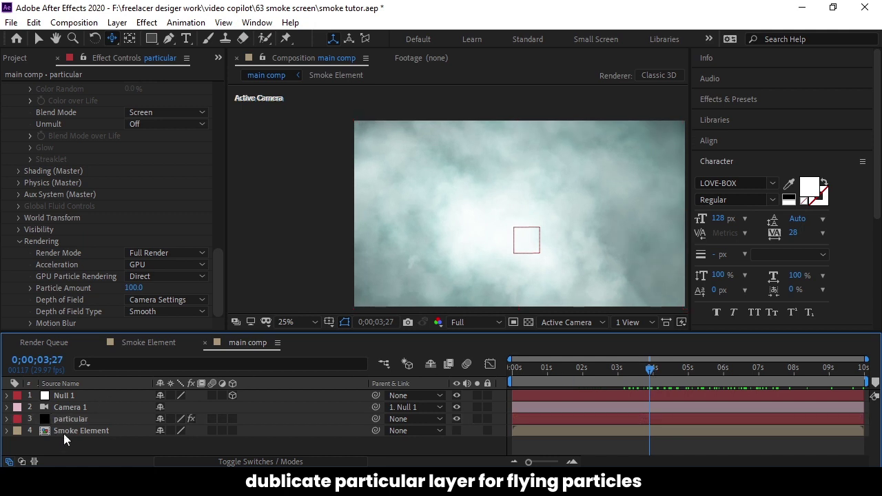
pyautogui.click(69, 419)
pyautogui.hotkey('ctrl', 'd')
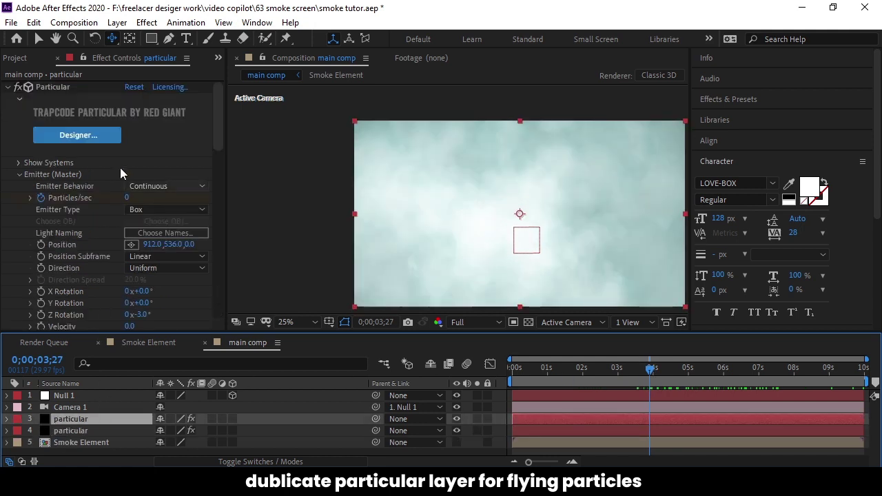
pyautogui.scroll(-4, 109, 209)
pyautogui.scroll(-2, 167, 222)
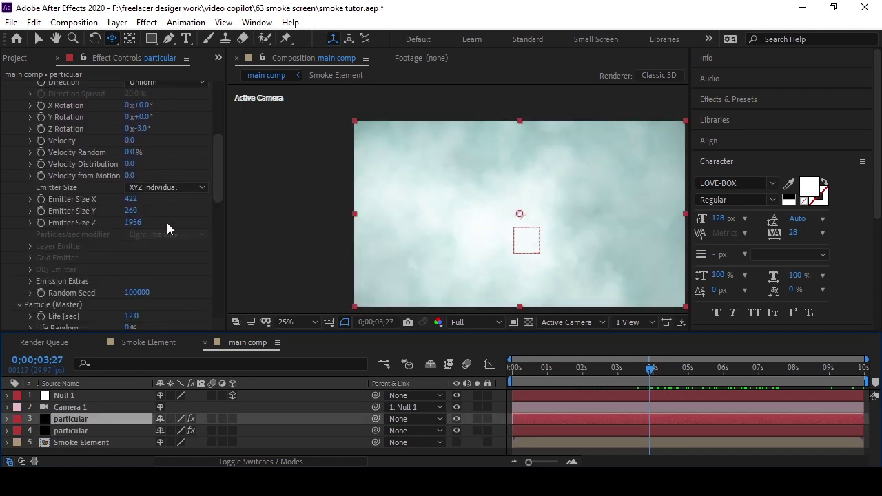
pyautogui.scroll(-3, 167, 223)
pyautogui.click(163, 217)
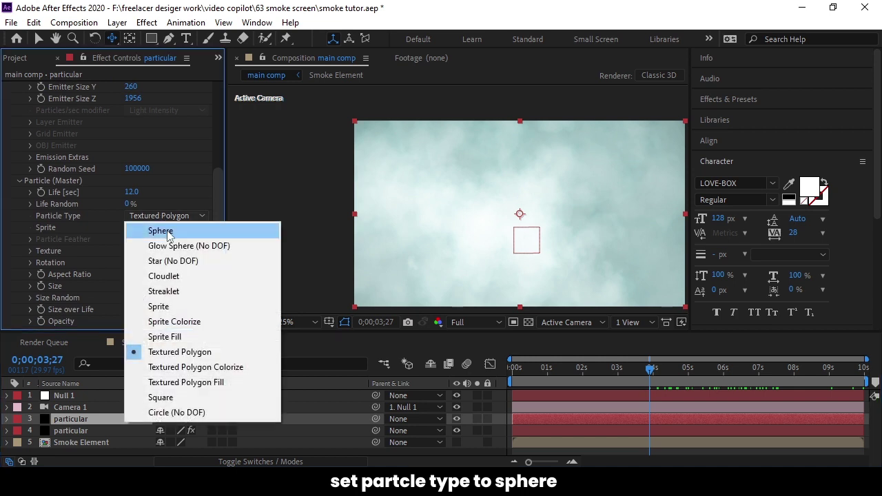
pyautogui.click(167, 231)
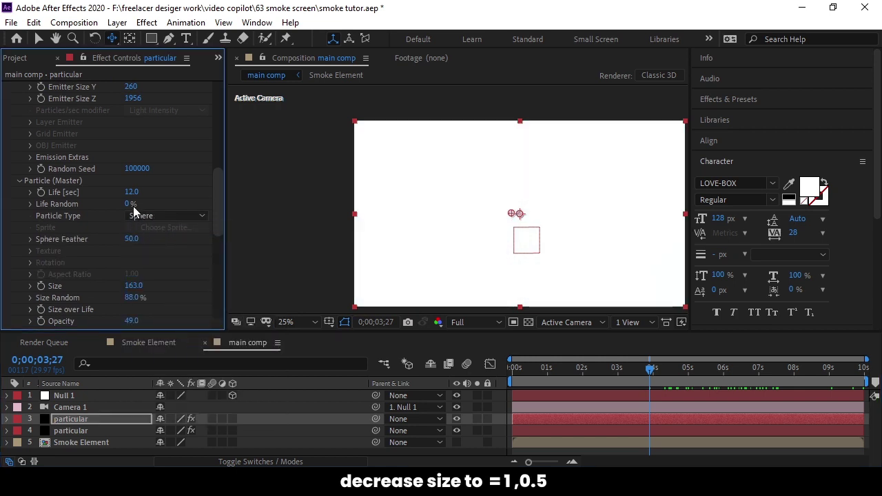
# Step: Set Particle Size to 0.5 and shrink Emitter Size X to 283
pyautogui.click(133, 287)
pyautogui.write('0.5')
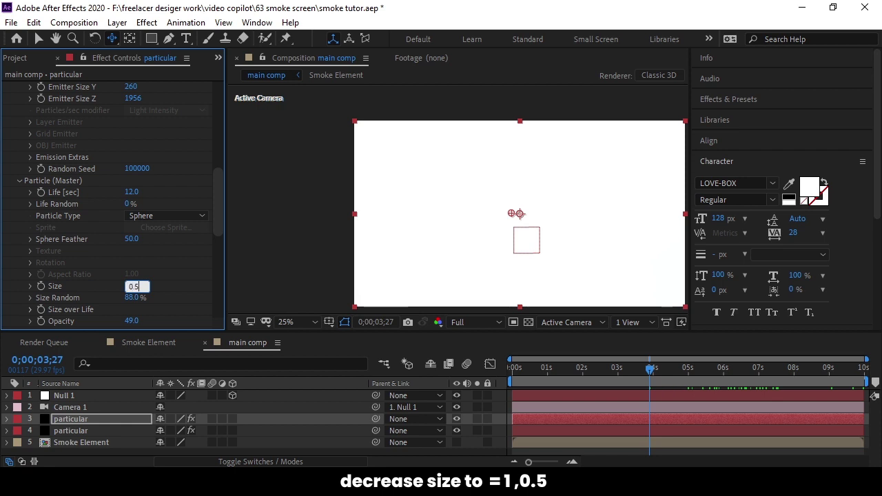
pyautogui.press('Return')
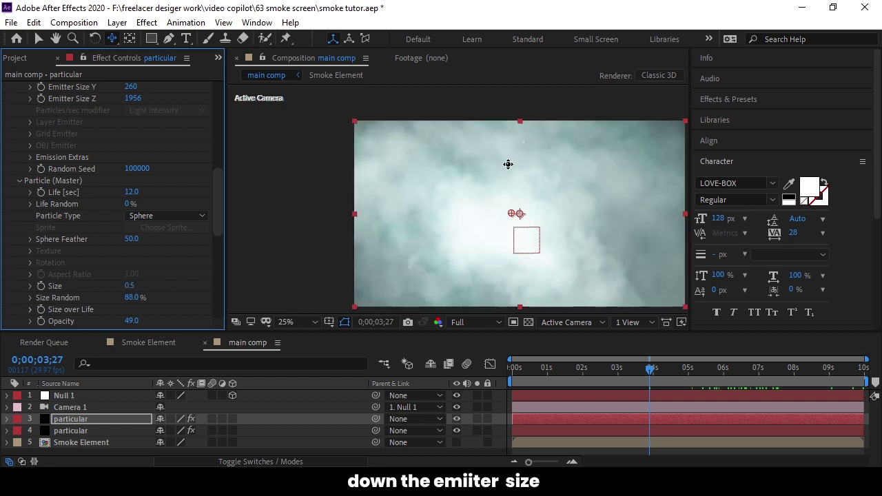
pyautogui.moveTo(651, 369); pyautogui.dragTo(661, 373)
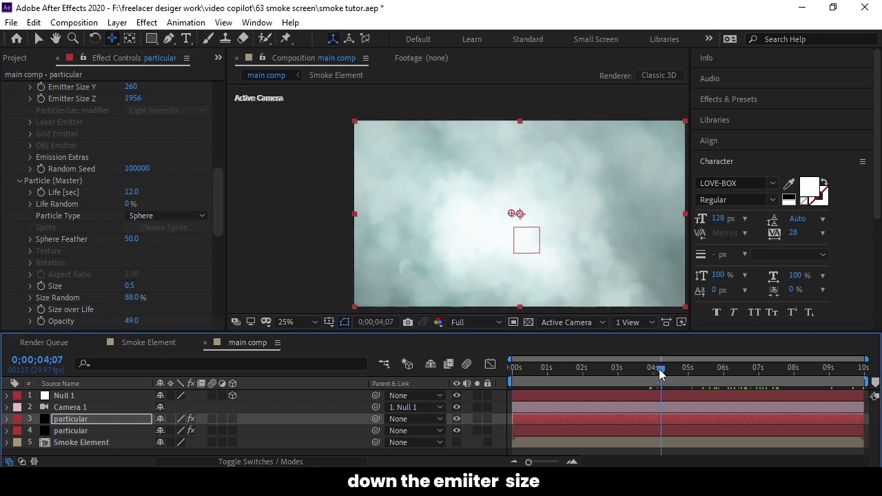
pyautogui.scroll(3, 149, 197)
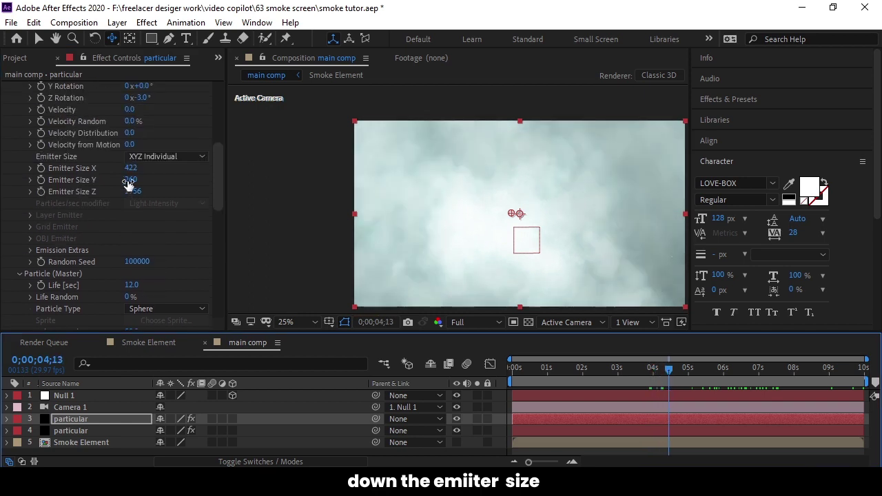
pyautogui.moveTo(126, 170); pyautogui.dragTo(53, 177)
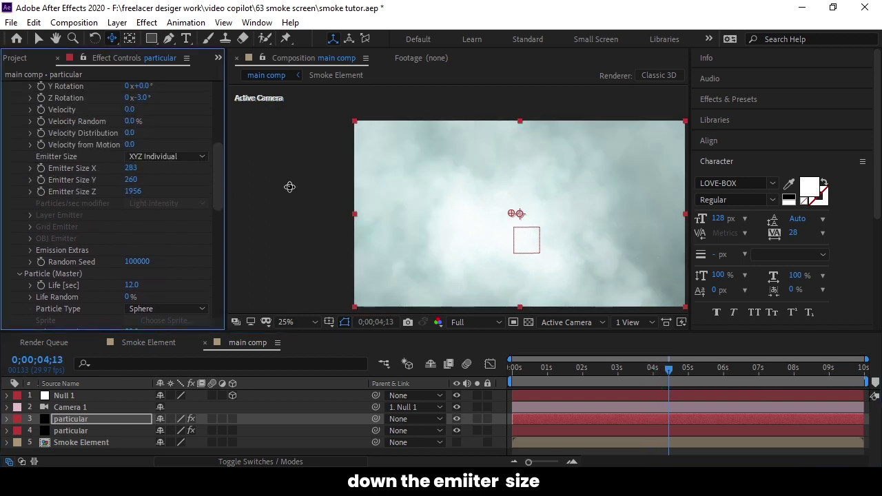
pyautogui.moveTo(516, 217); pyautogui.dragTo(520, 213)
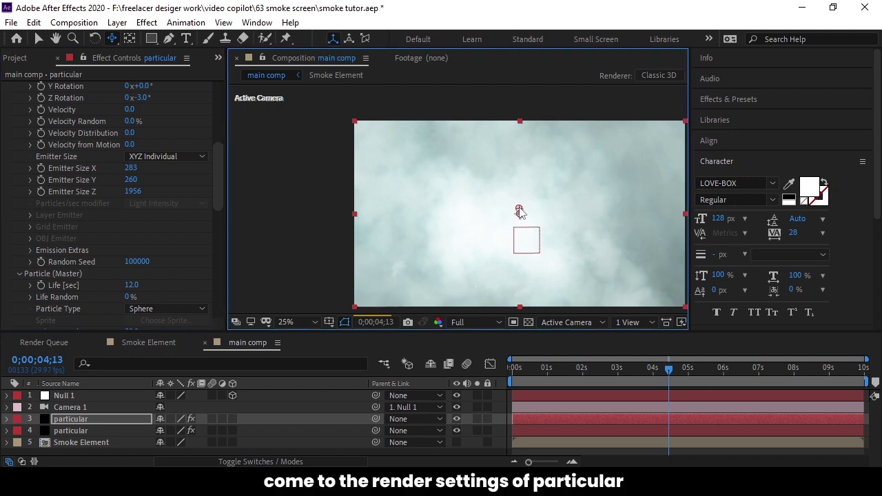
# Step: Turn Particular's Motion Blur on and raise Opacity Boost to 97
pyautogui.moveTo(697, 362); pyautogui.dragTo(633, 368)
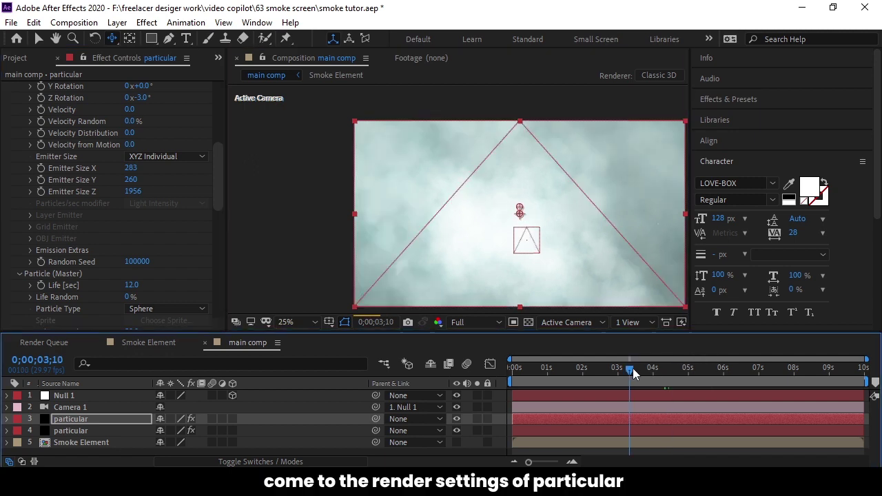
pyautogui.scroll(-3, 163, 205)
pyautogui.scroll(-5, 160, 210)
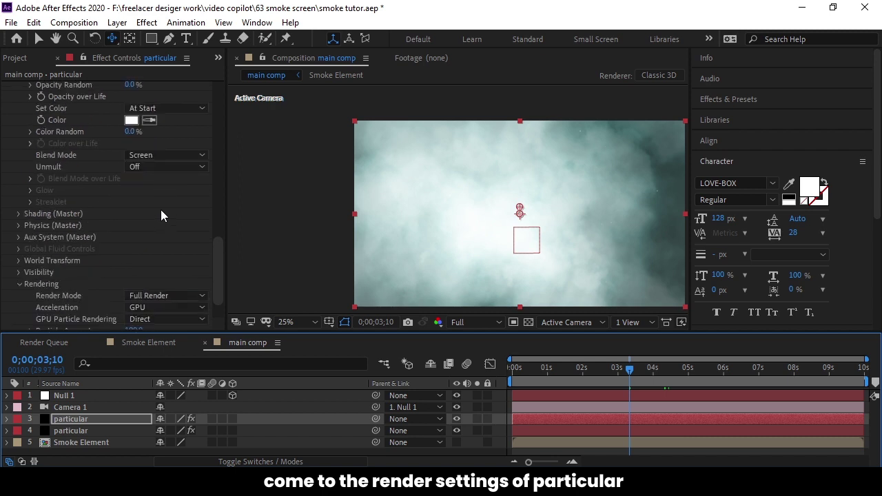
pyautogui.scroll(-1, 160, 209)
pyautogui.click(31, 323)
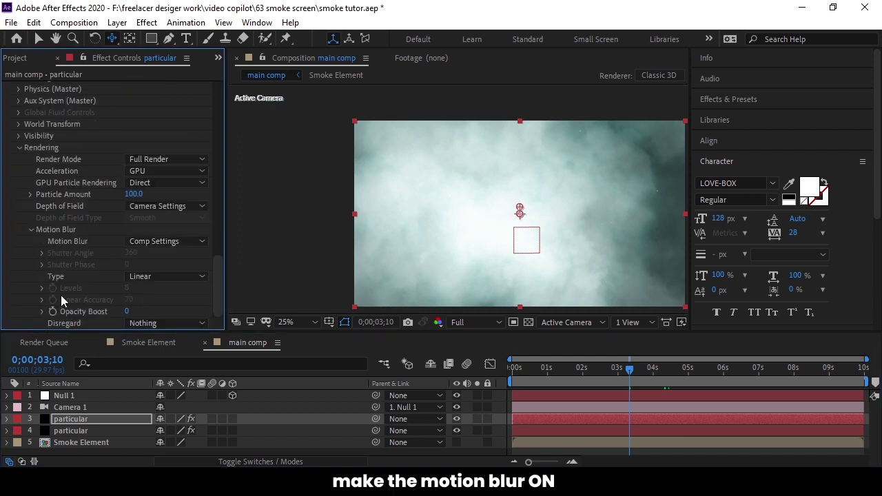
pyautogui.click(146, 242)
pyautogui.click(156, 287)
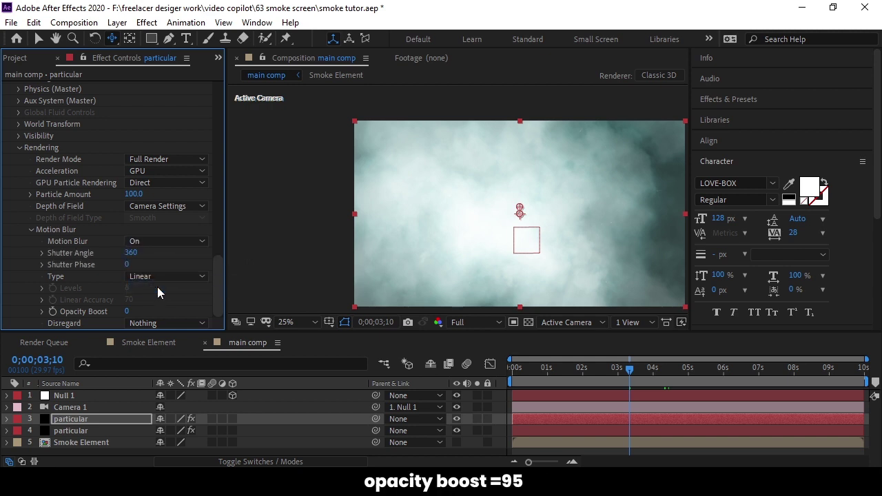
pyautogui.moveTo(127, 311); pyautogui.dragTo(185, 305)
# Step: Preview the motion-blurred particles streaking over time
pyautogui.scroll(1, 644, 195)
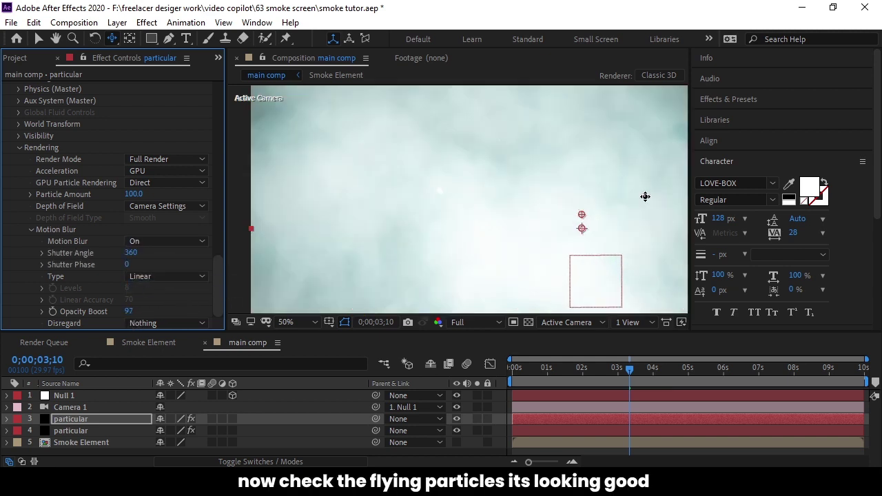
pyautogui.scroll(3, 586, 198)
pyautogui.moveTo(586, 198)
pyautogui.mouseDown()
pyautogui.moveTo(341, 258)
pyautogui.moveTo(582, 219)
pyautogui.mouseUp()
pyautogui.scroll(-2, 501, 184)
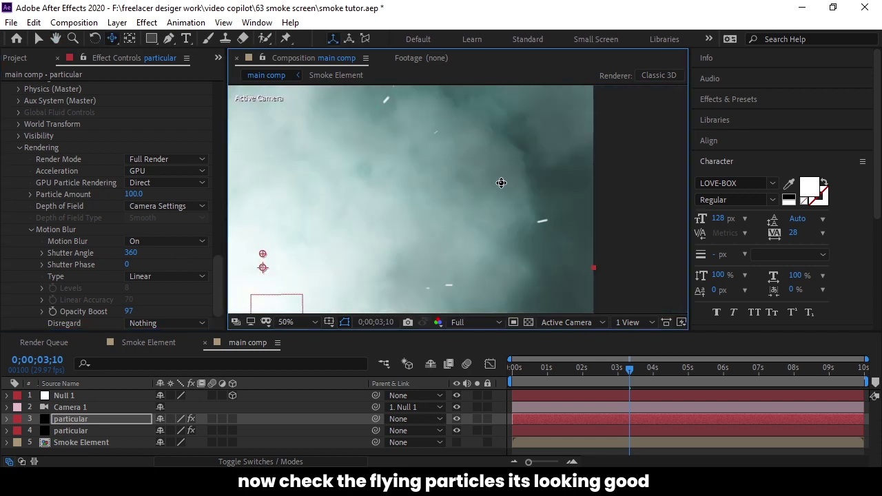
pyautogui.scroll(-1, 420, 193)
pyautogui.scroll(2, 493, 229)
pyautogui.scroll(-1, 493, 231)
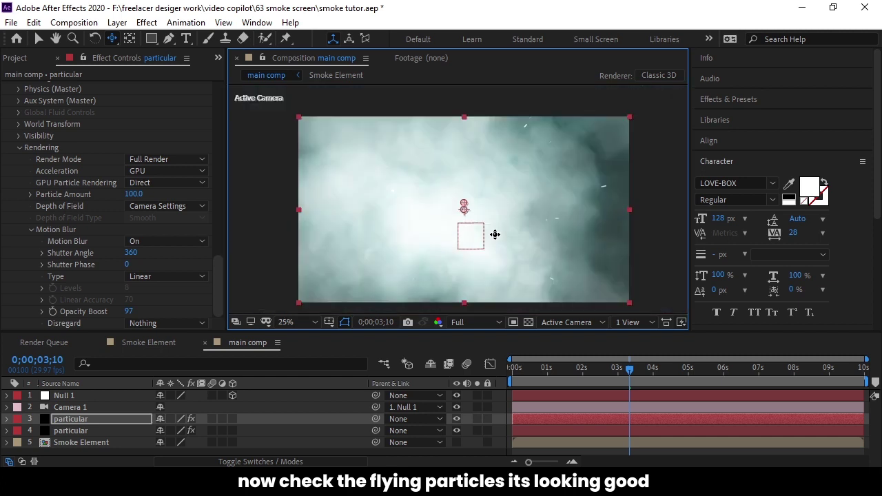
pyautogui.moveTo(629, 373)
pyautogui.mouseDown()
pyautogui.moveTo(744, 366)
pyautogui.moveTo(754, 356)
pyautogui.mouseUp()
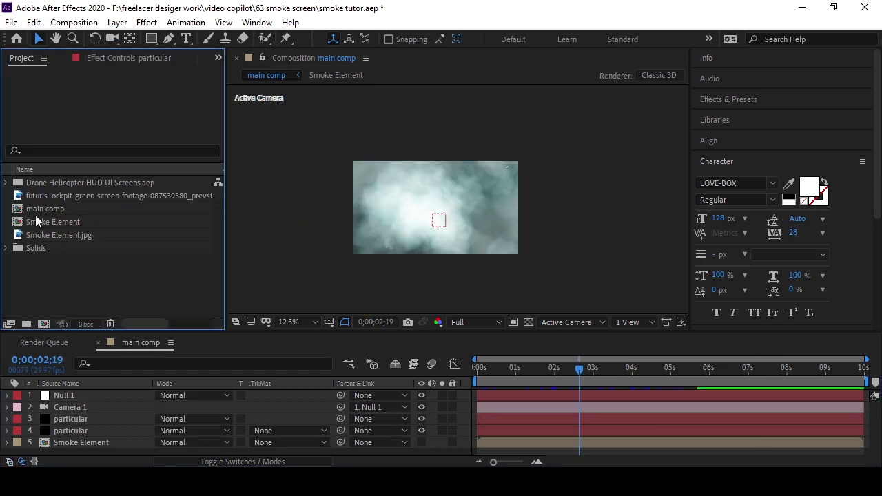
# Step: Add the cockpit green-screen footage to main comp and scale it to fit the frame
pyautogui.moveTo(48, 194); pyautogui.dragTo(132, 391)
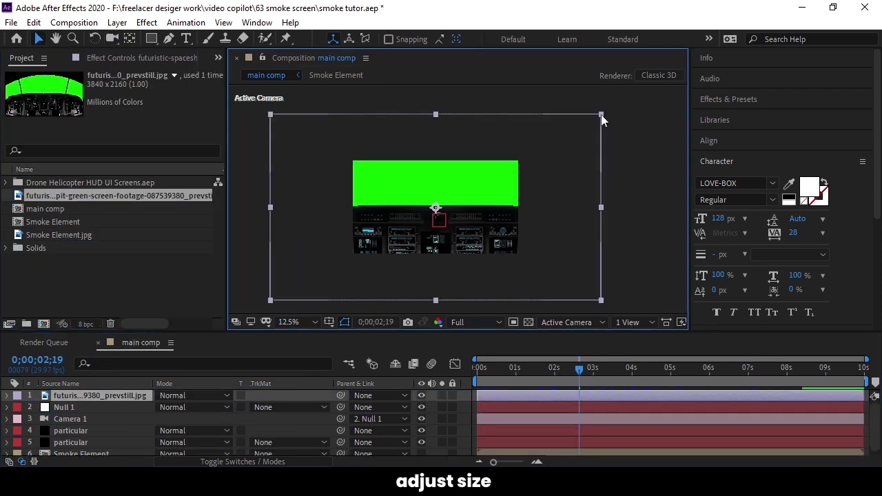
pyautogui.moveTo(602, 114)
pyautogui.mouseDown()
pyautogui.moveTo(548, 151)
pyautogui.moveTo(543, 219)
pyautogui.mouseUp()
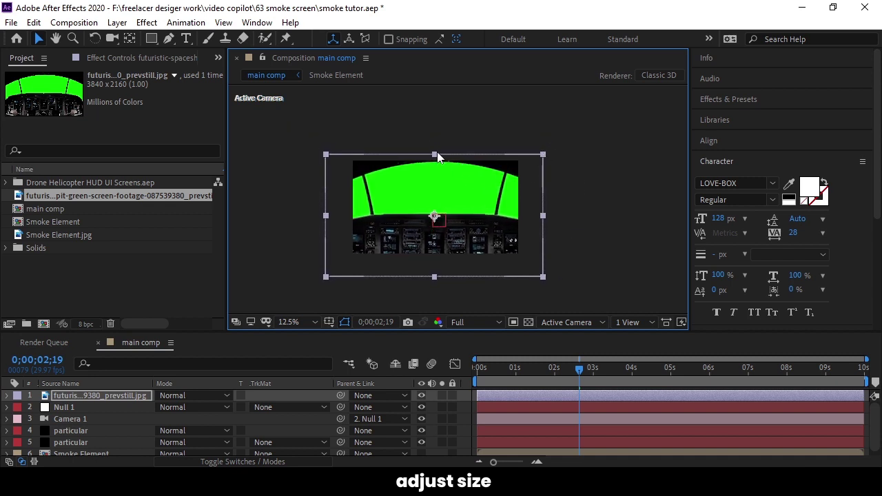
pyautogui.click(548, 213)
pyautogui.press('.')
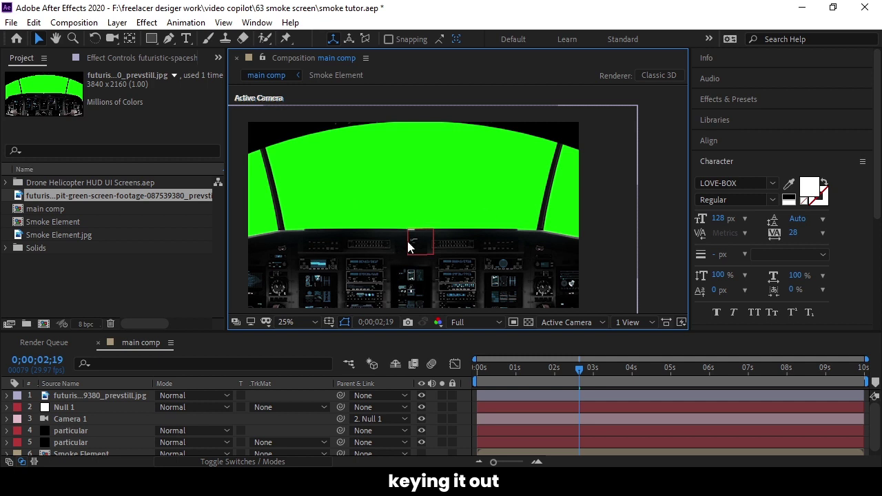
# Step: Apply Keylight (1.2) to the cockpit layer and key out the green screen
pyautogui.click(97, 396)
pyautogui.hotkey('ctrl', 'space')
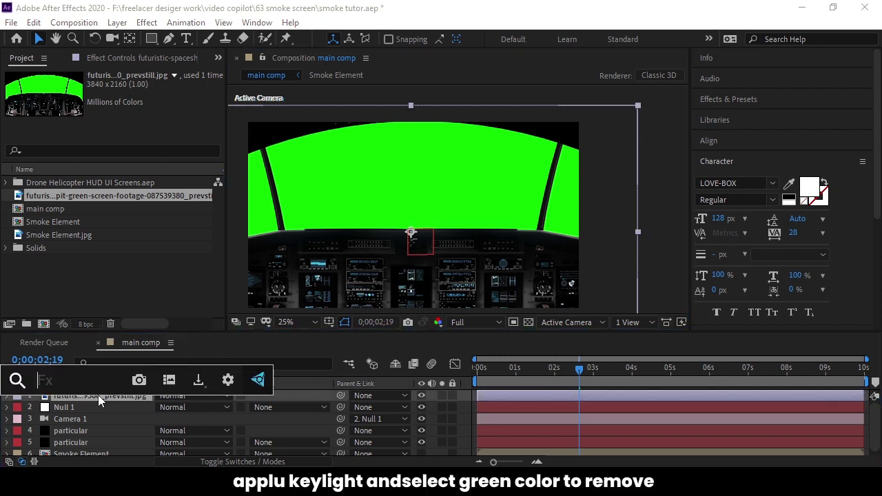
pyautogui.write('key')
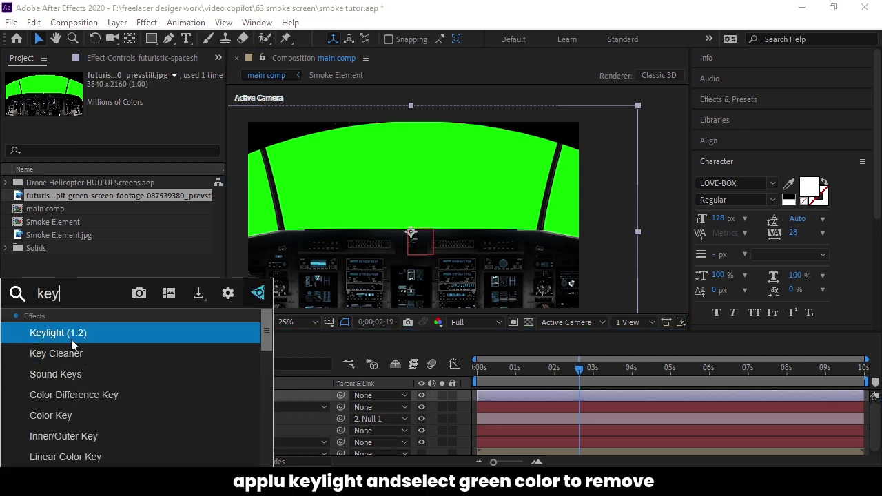
pyautogui.click(71, 341)
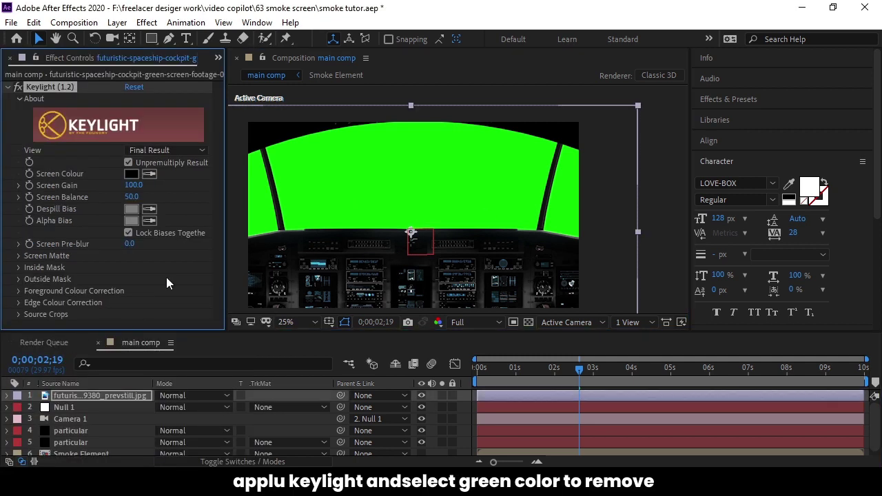
pyautogui.click(408, 181)
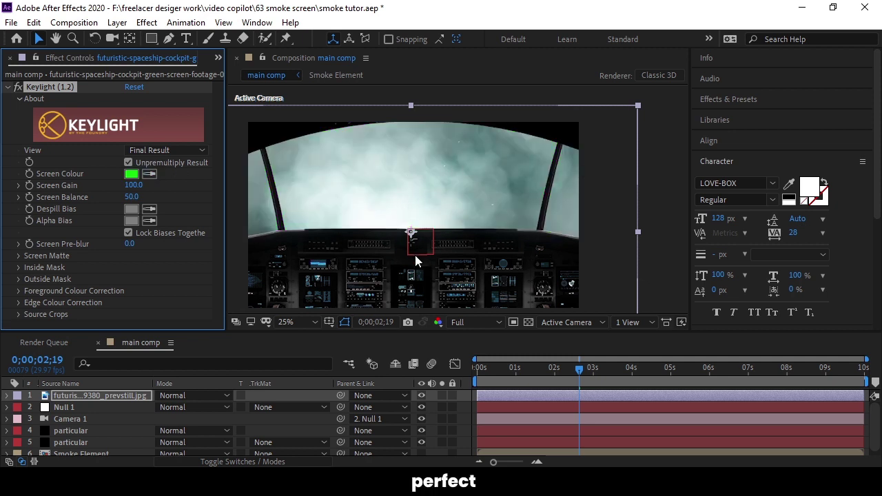
# Step: Nudge the keyed cockpit footage slightly down-left
pyautogui.moveTo(545, 264); pyautogui.dragTo(531, 268)
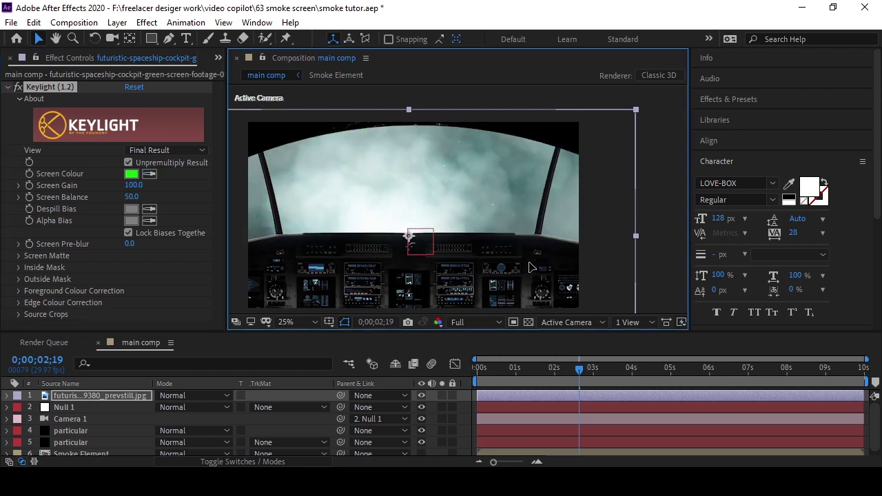
pyautogui.scroll(-1, 457, 191)
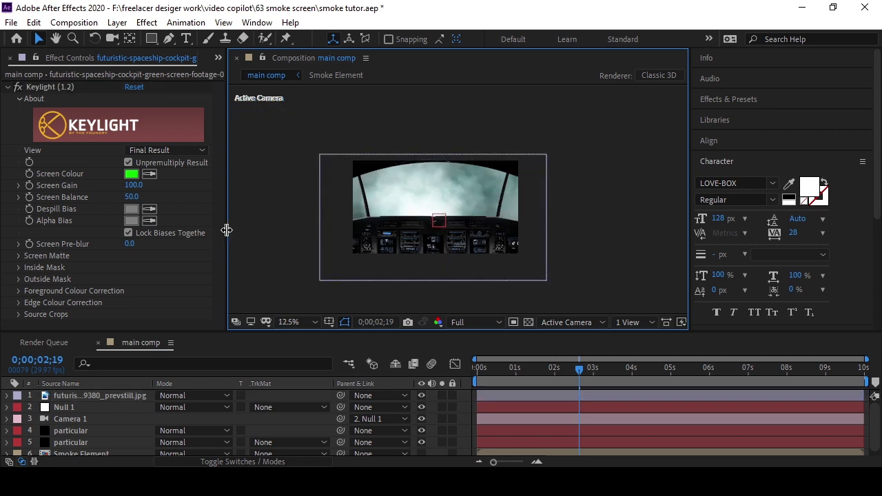
pyautogui.click(218, 58)
# Step: Bring DRONE HUD 001 from the Drone Helicopter HUD folder into main comp and shrink it
pyautogui.click(255, 76)
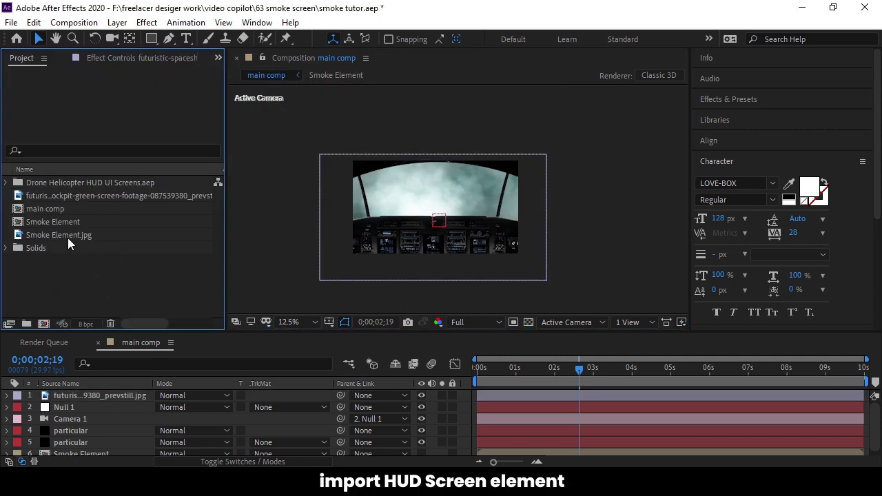
pyautogui.click(6, 183)
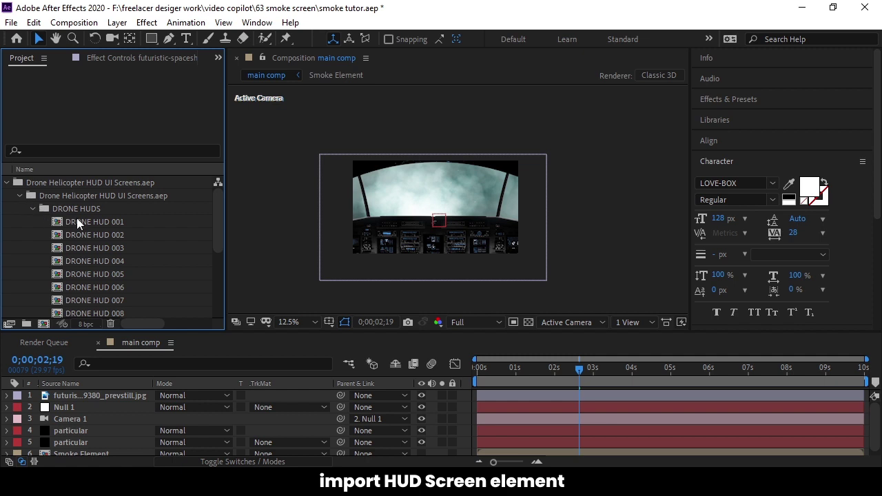
pyautogui.moveTo(76, 221); pyautogui.dragTo(95, 394)
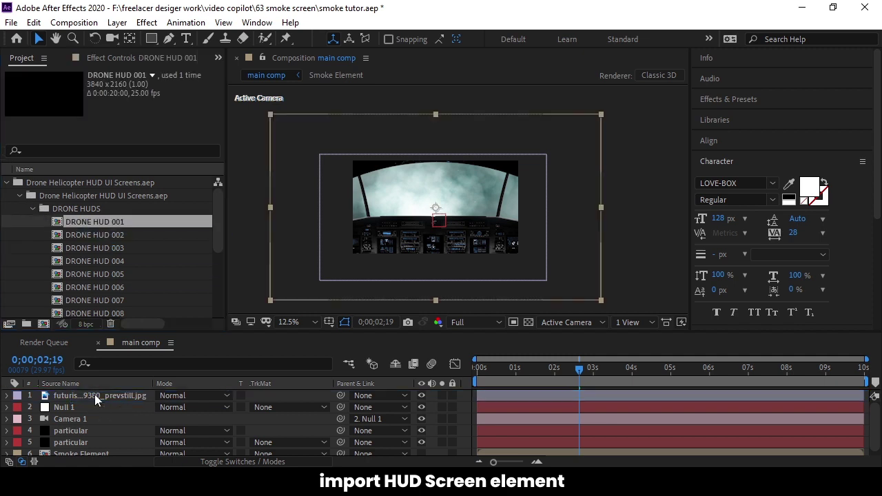
pyautogui.moveTo(600, 114)
pyautogui.mouseDown()
pyautogui.moveTo(549, 153)
pyautogui.moveTo(473, 180)
pyautogui.mouseUp()
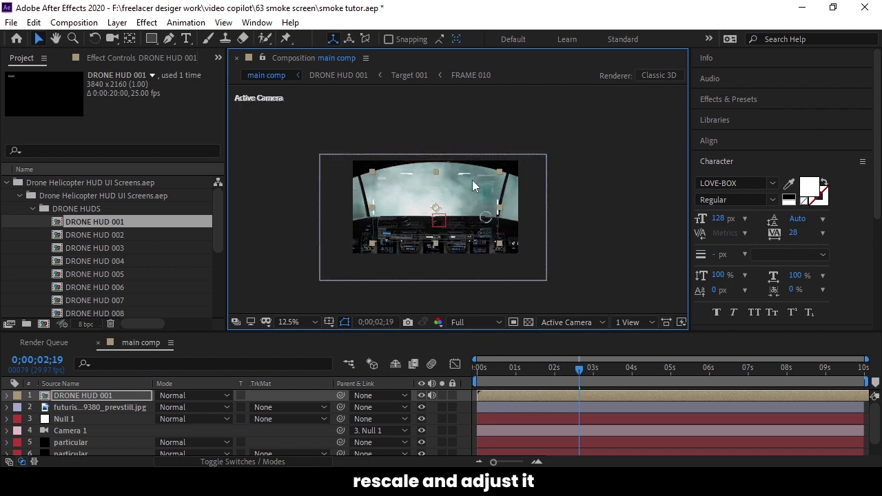
# Step: Scale, raise and widen the HUD so it spans the cockpit windshield
pyautogui.scroll(1, 473, 180)
pyautogui.moveTo(539, 142); pyautogui.dragTo(500, 166)
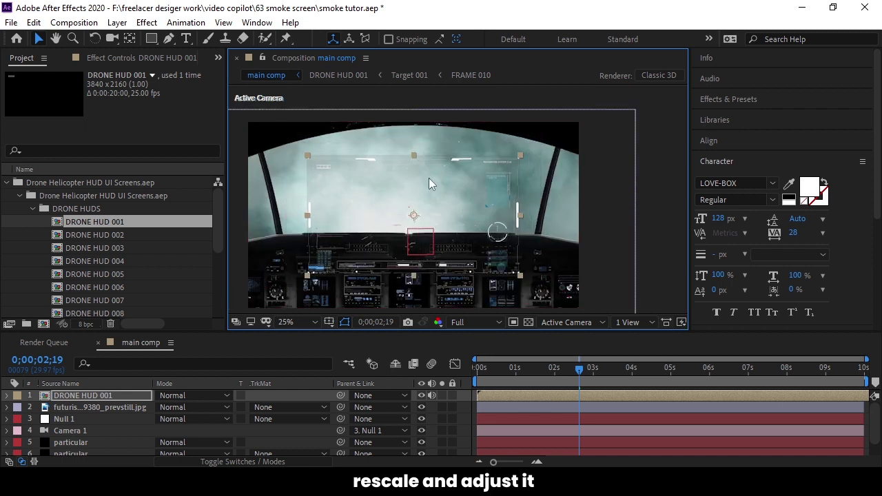
pyautogui.moveTo(429, 178); pyautogui.dragTo(429, 147)
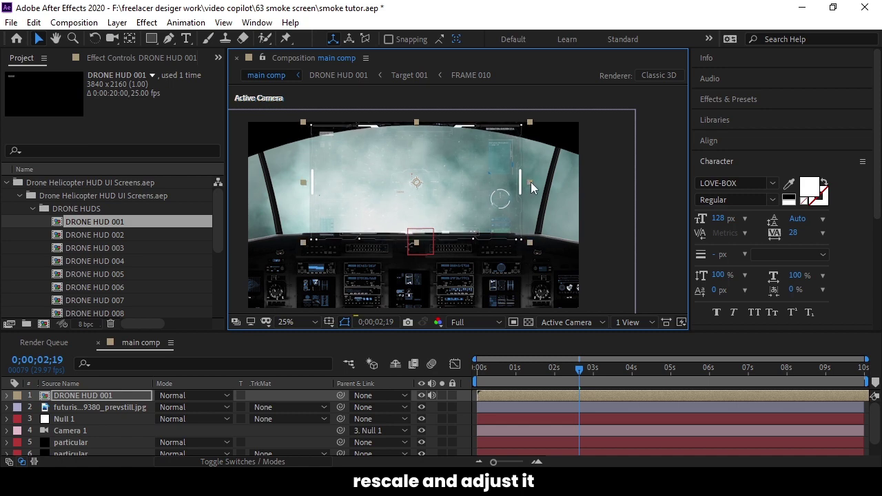
pyautogui.moveTo(522, 182); pyautogui.dragTo(542, 182)
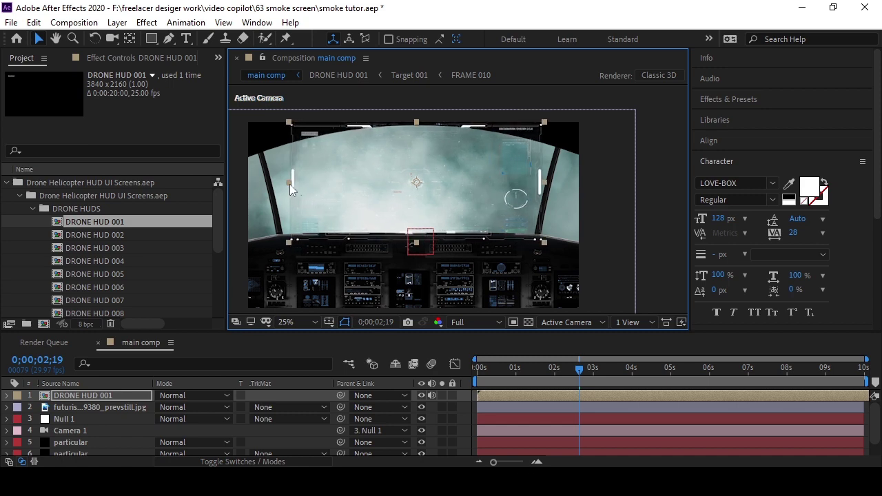
pyautogui.moveTo(293, 183); pyautogui.dragTo(287, 184)
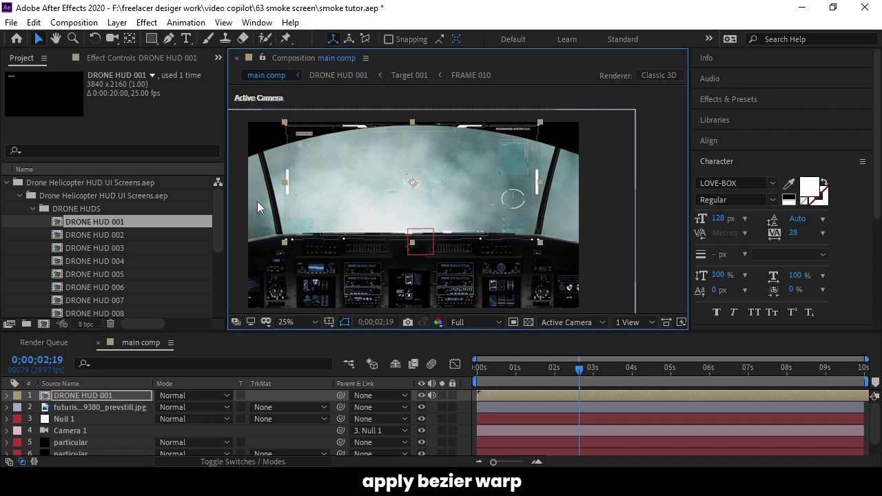
# Step: Apply Bezier Warp to the HUD and fit its right corners and edge to the windshield
pyautogui.hotkey('ctrl', 'space')
pyautogui.write('bw')
pyautogui.press('BackSpace')
pyautogui.write('e')
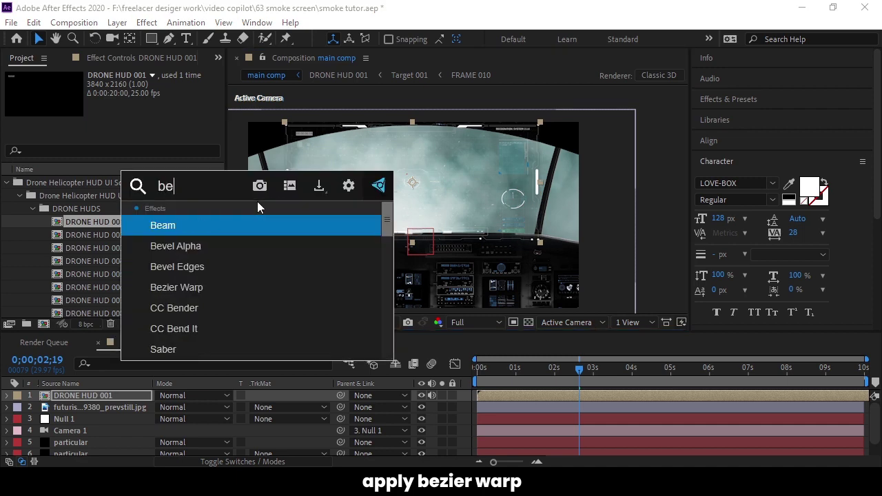
pyautogui.click(227, 288)
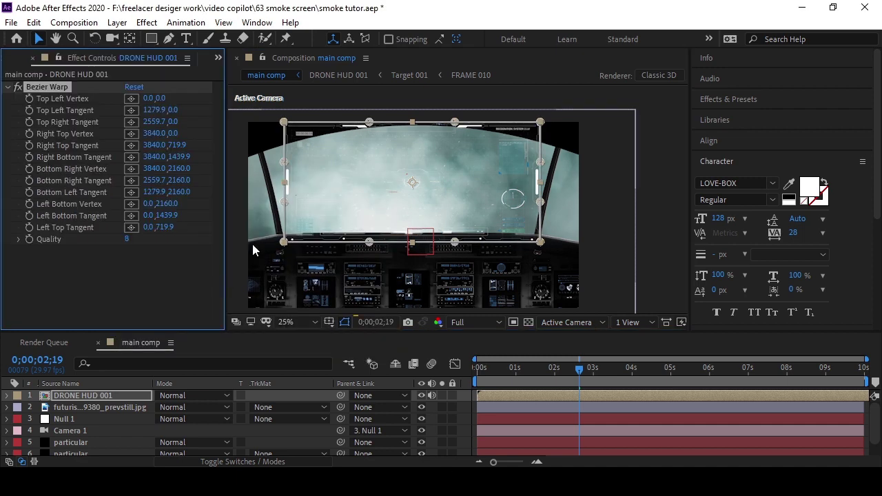
pyautogui.moveTo(540, 122); pyautogui.dragTo(556, 147)
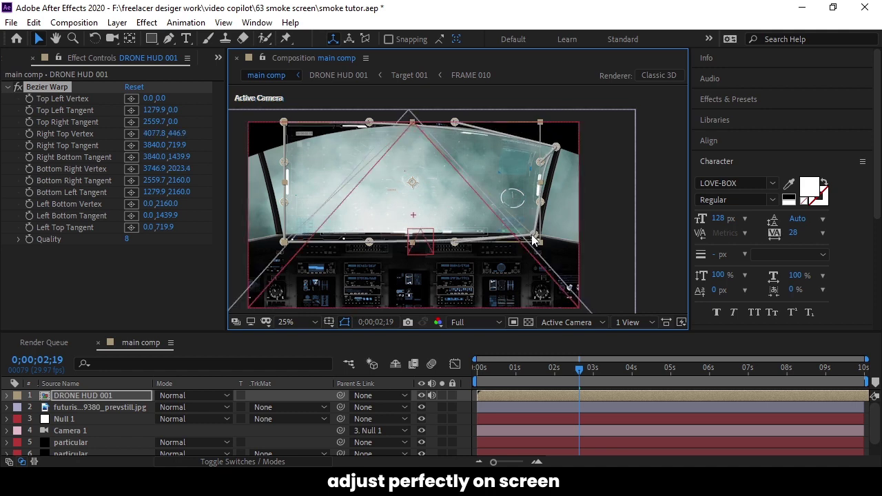
pyautogui.moveTo(541, 242); pyautogui.dragTo(535, 233)
pyautogui.moveTo(540, 161); pyautogui.dragTo(545, 169)
# Step: Fit the HUD's left corners and curve its top and bottom edges along the windshield frame
pyautogui.moveTo(283, 123); pyautogui.dragTo(261, 150)
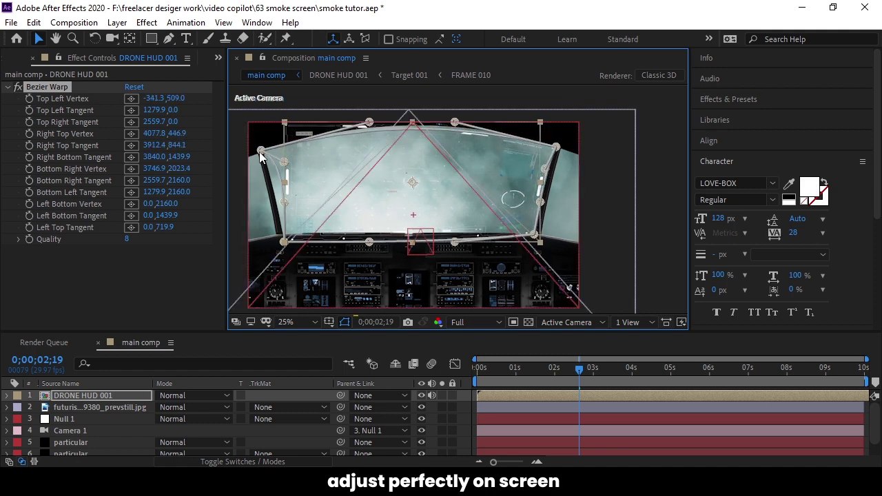
pyautogui.moveTo(284, 242); pyautogui.dragTo(284, 234)
pyautogui.moveTo(370, 243); pyautogui.dragTo(373, 230)
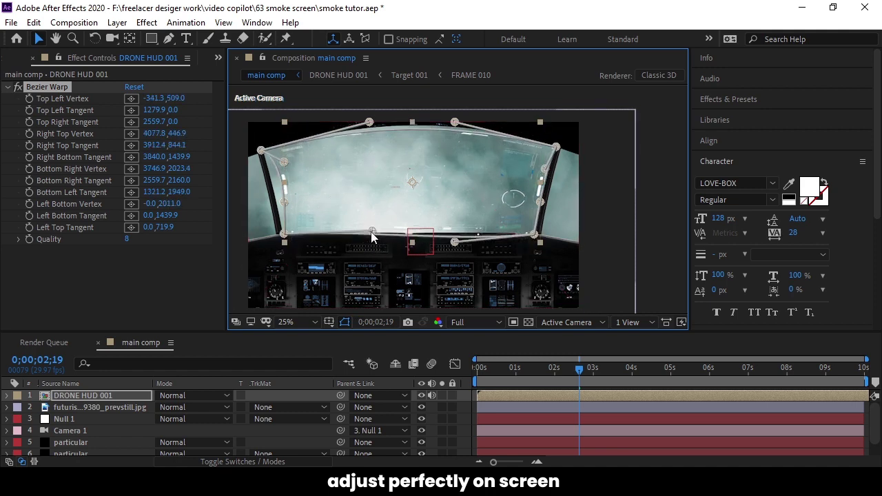
pyautogui.moveTo(454, 242); pyautogui.dragTo(454, 233)
pyautogui.moveTo(370, 122); pyautogui.dragTo(370, 118)
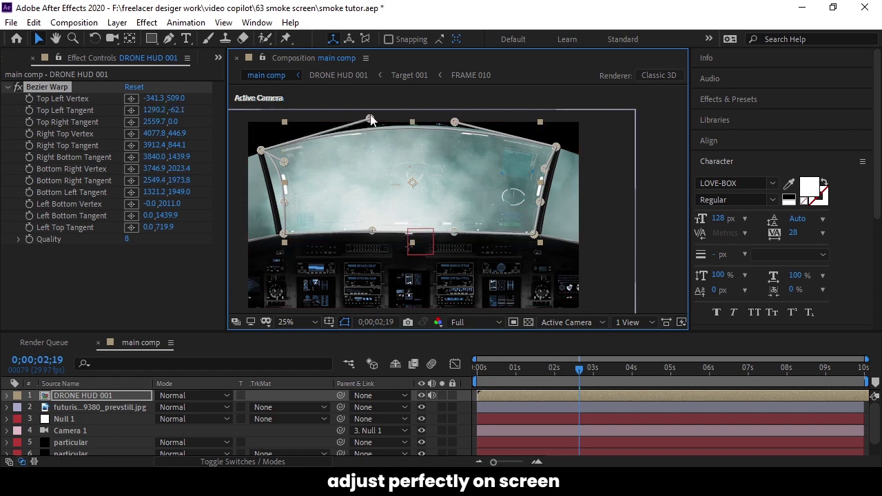
pyautogui.moveTo(459, 124); pyautogui.dragTo(460, 121)
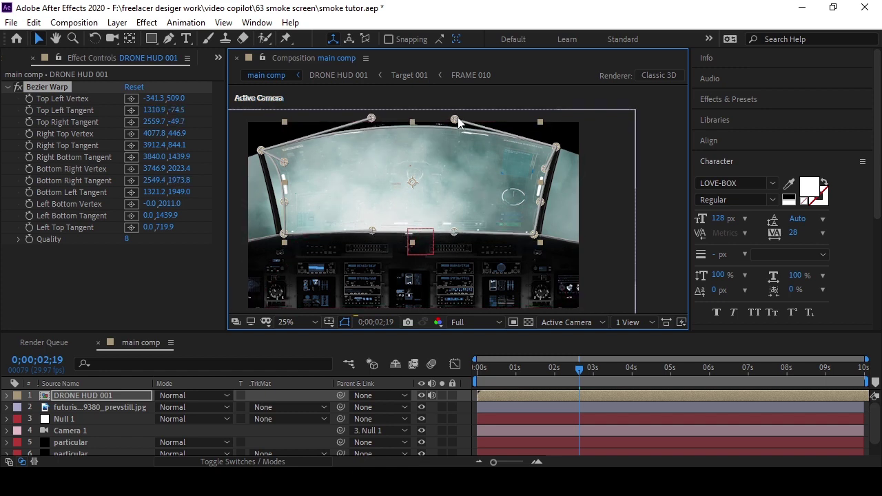
pyautogui.click(654, 167)
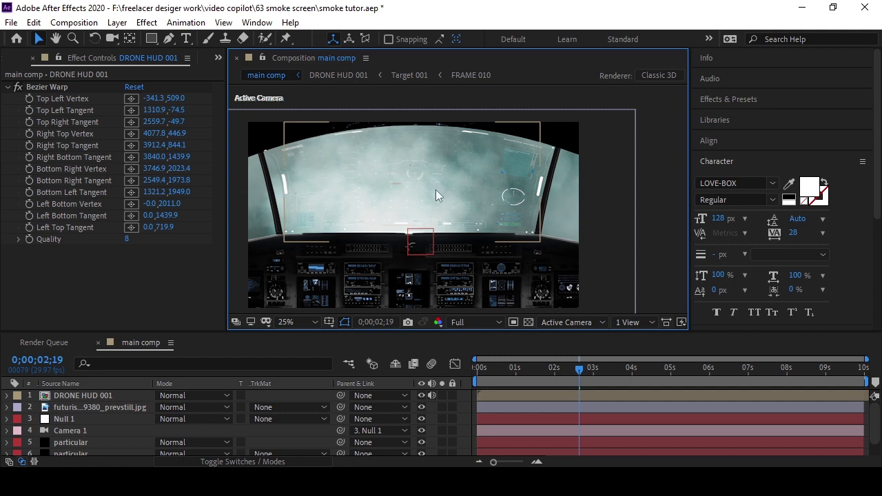
pyautogui.scroll(2, 400, 187)
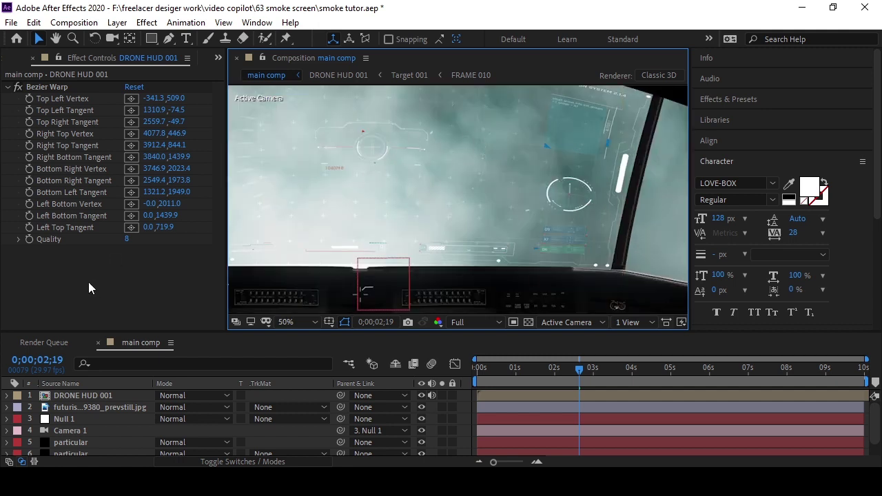
# Step: Apply Tint to DRONE HUD 001 with Map White To set to cyan 00DEFF
pyautogui.click(95, 395)
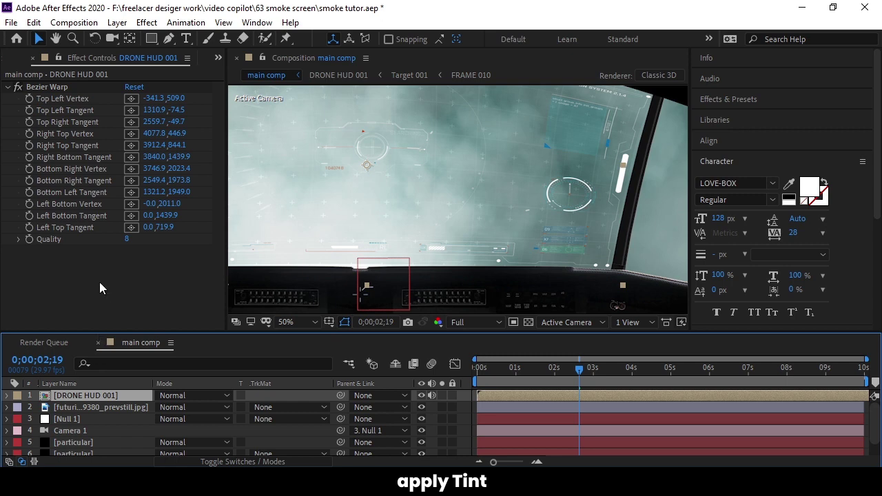
pyautogui.hotkey('ctrl', 'space')
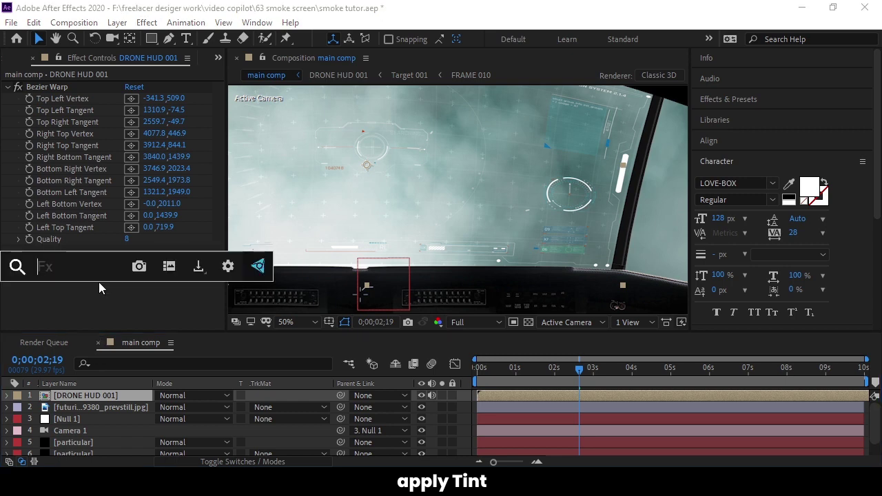
pyautogui.write('tin')
pyautogui.click(65, 302)
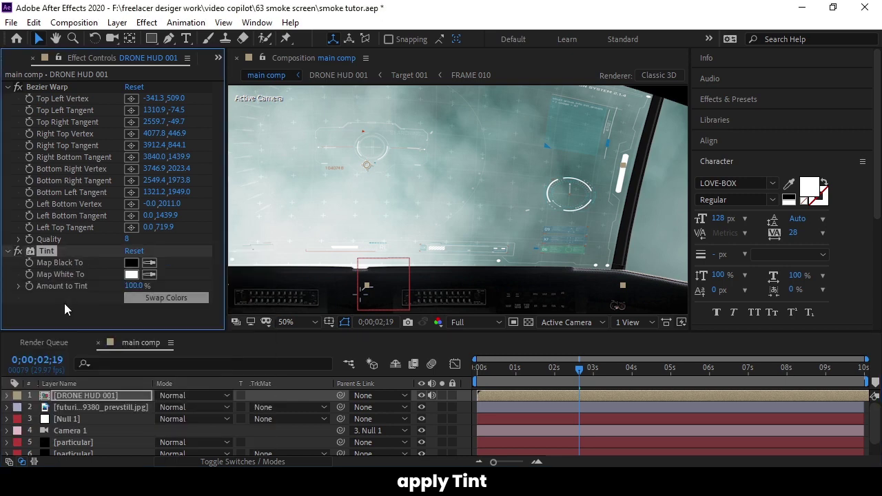
pyautogui.click(131, 274)
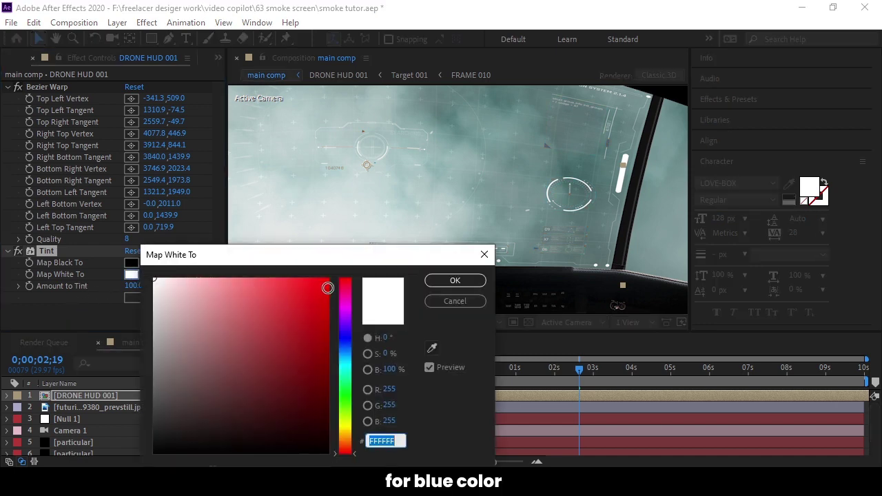
pyautogui.moveTo(327, 288); pyautogui.dragTo(327, 278)
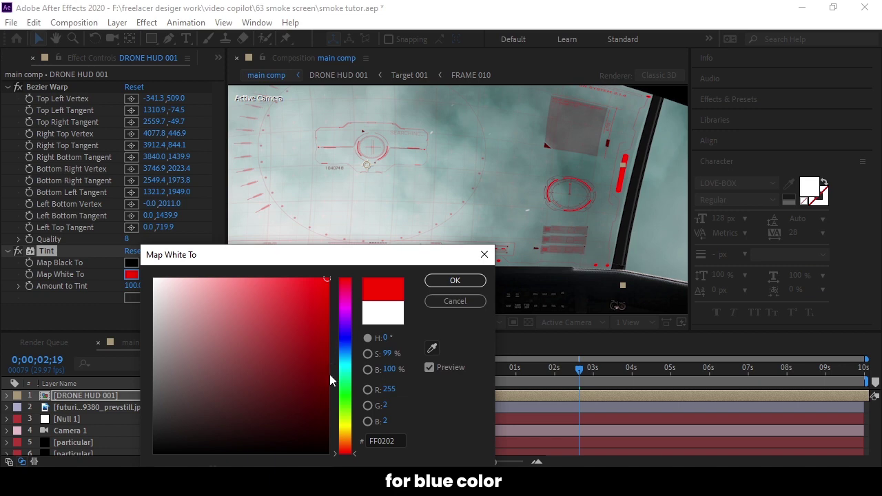
pyautogui.click(345, 362)
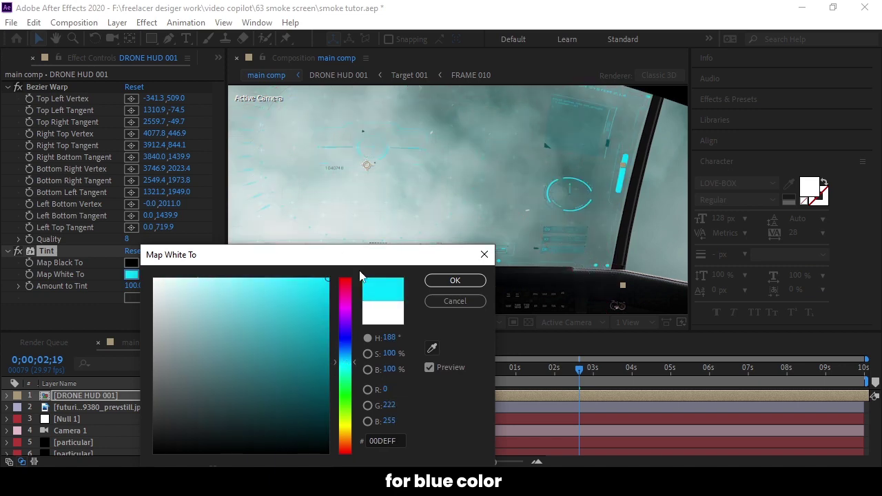
pyautogui.click(455, 280)
pyautogui.scroll(-2, 440, 199)
pyautogui.scroll(2, 441, 199)
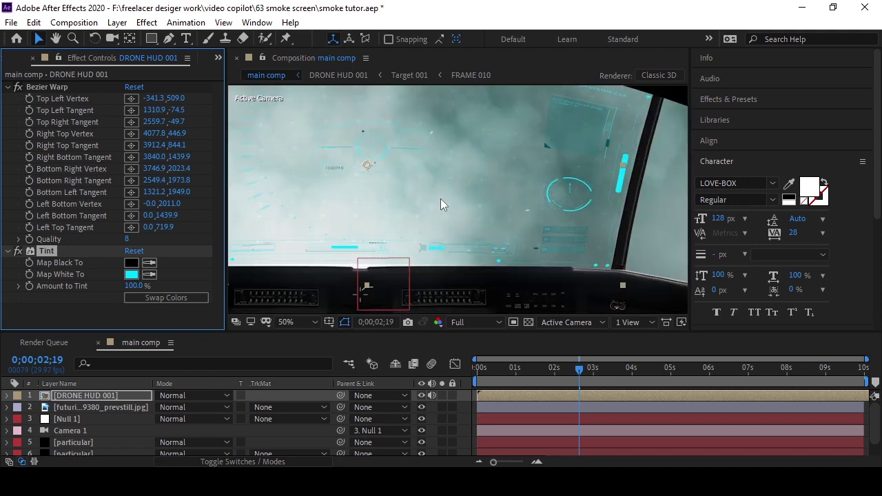
pyautogui.scroll(-2, 524, 207)
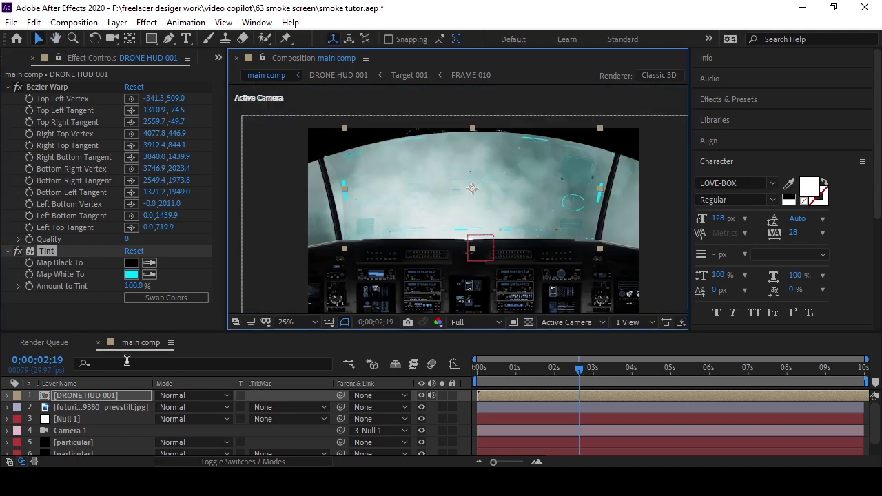
# Step: Add Glow to the HUD with Threshold 45.5%, Radius 10 and Intensity 1.9
pyautogui.click(74, 308)
pyautogui.hotkey('ctrl', 'space')
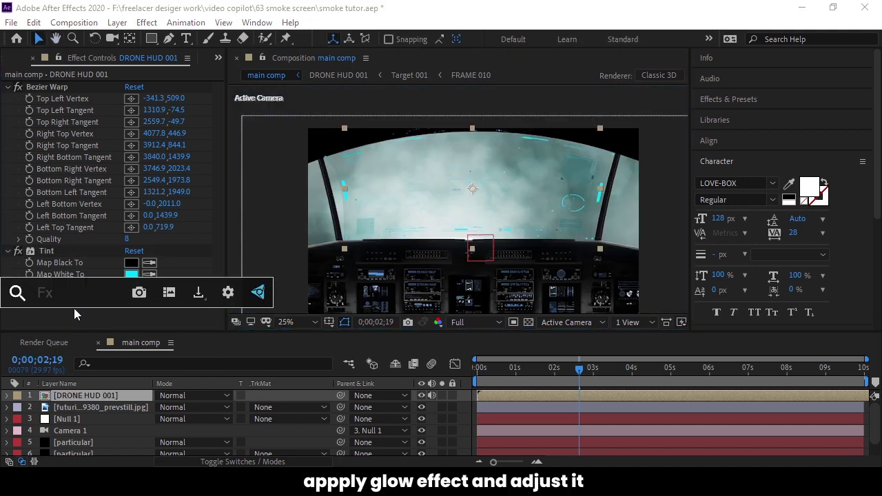
pyautogui.write('g')
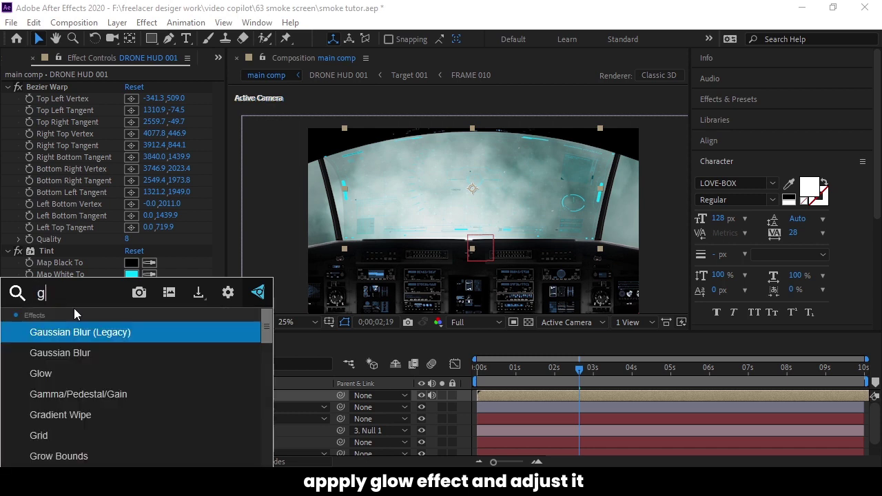
pyautogui.write('lo')
pyautogui.click(70, 326)
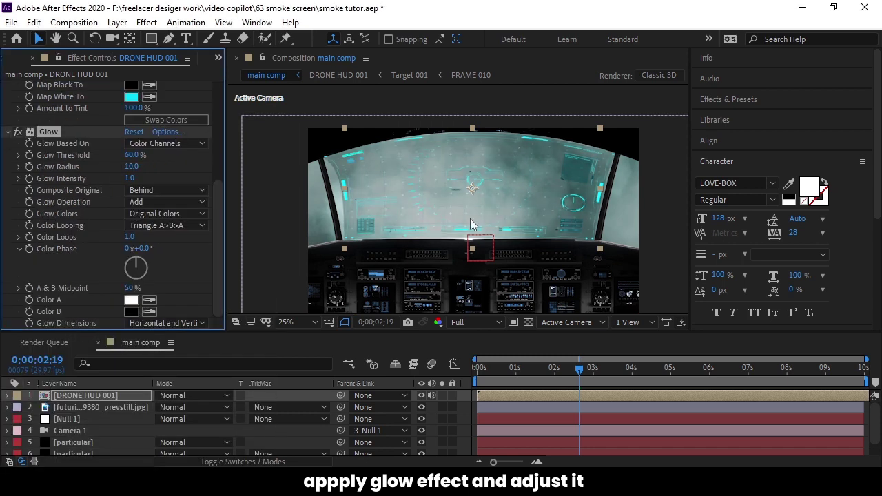
pyautogui.scroll(2, 497, 216)
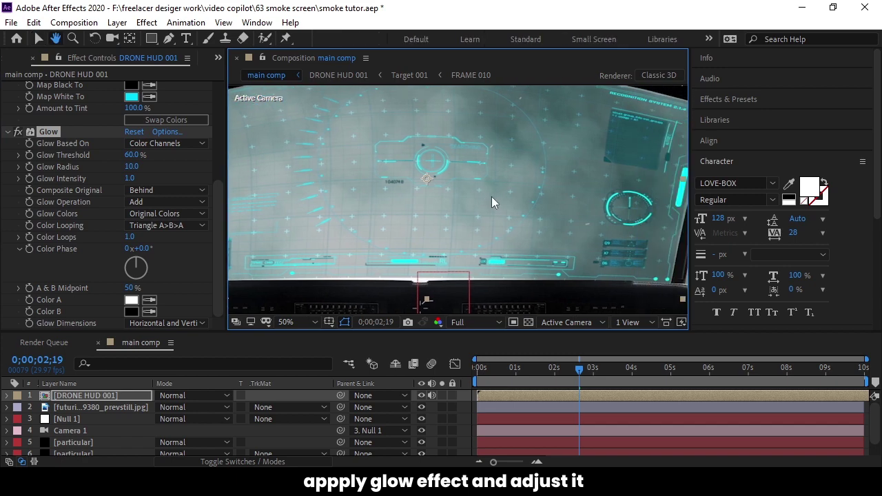
pyautogui.scroll(-2, 477, 193)
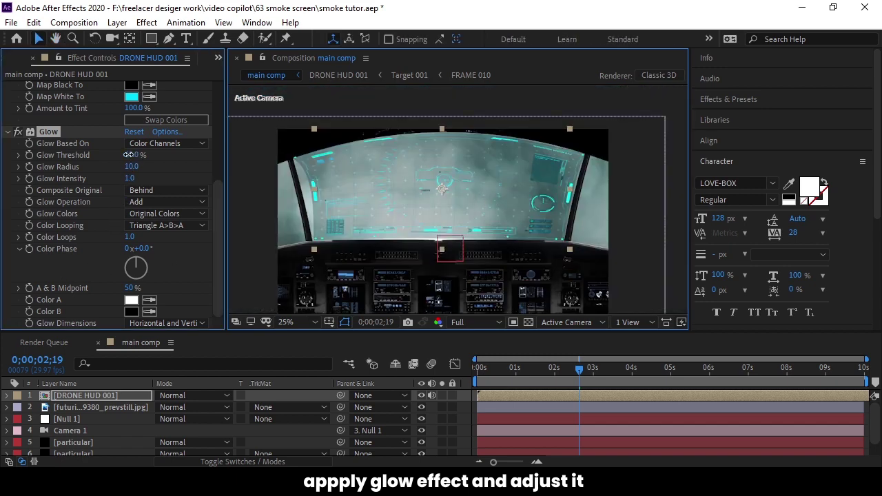
pyautogui.moveTo(131, 156)
pyautogui.mouseDown()
pyautogui.moveTo(101, 160)
pyautogui.moveTo(218, 154)
pyautogui.mouseUp()
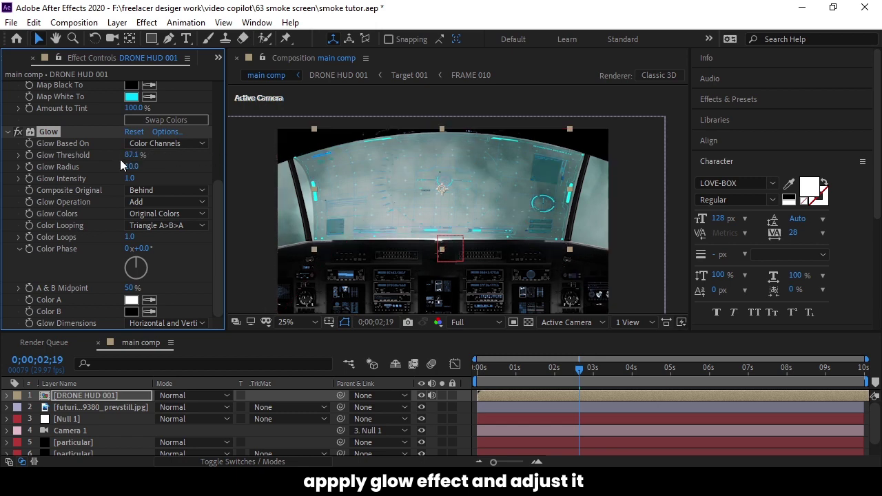
pyautogui.moveTo(130, 154)
pyautogui.mouseDown()
pyautogui.moveTo(83, 160)
pyautogui.moveTo(133, 170)
pyautogui.moveTo(179, 164)
pyautogui.mouseUp()
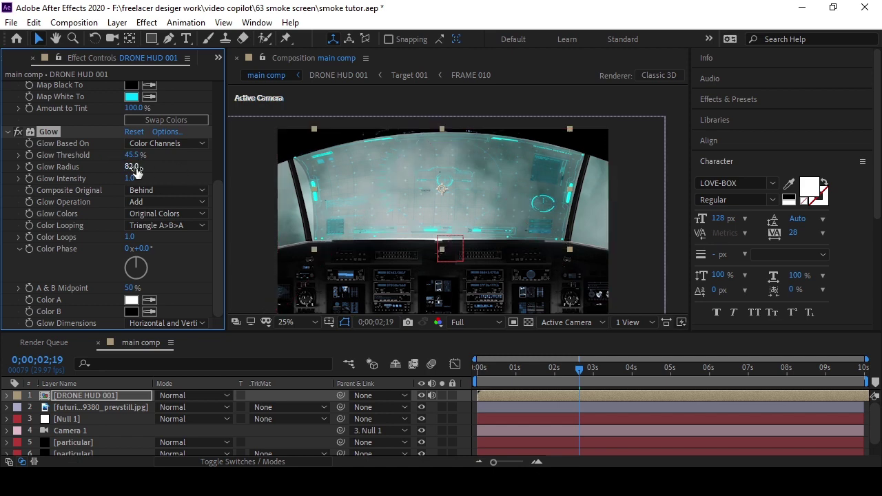
pyautogui.write('10')
pyautogui.press('Return')
pyautogui.moveTo(130, 178); pyautogui.dragTo(188, 177)
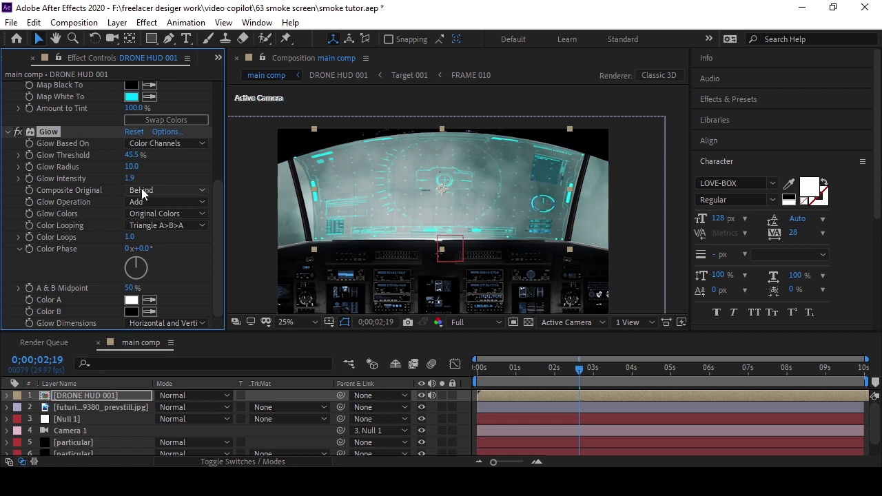
# Step: Set the DRONE HUD 001 layer's blend mode to Add so the cyan HUD glows brighter
pyautogui.click(177, 393)
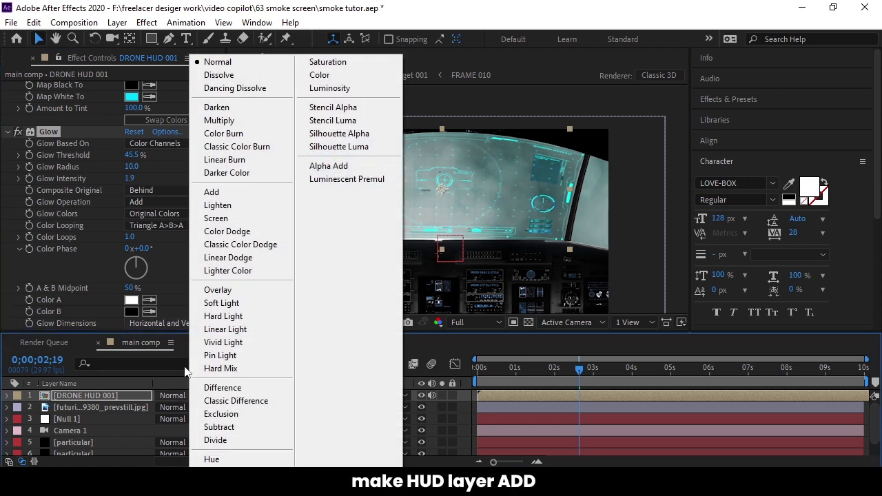
pyautogui.click(218, 193)
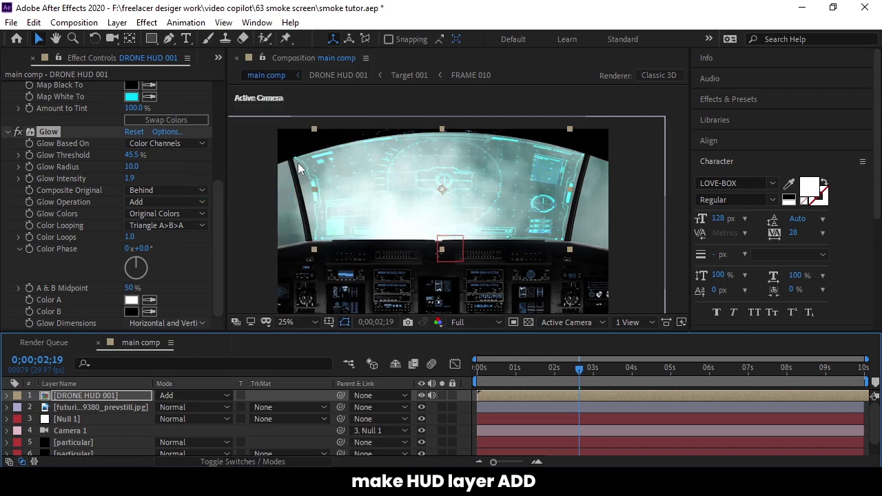
pyautogui.scroll(2, 90, 163)
pyautogui.scroll(4, 87, 163)
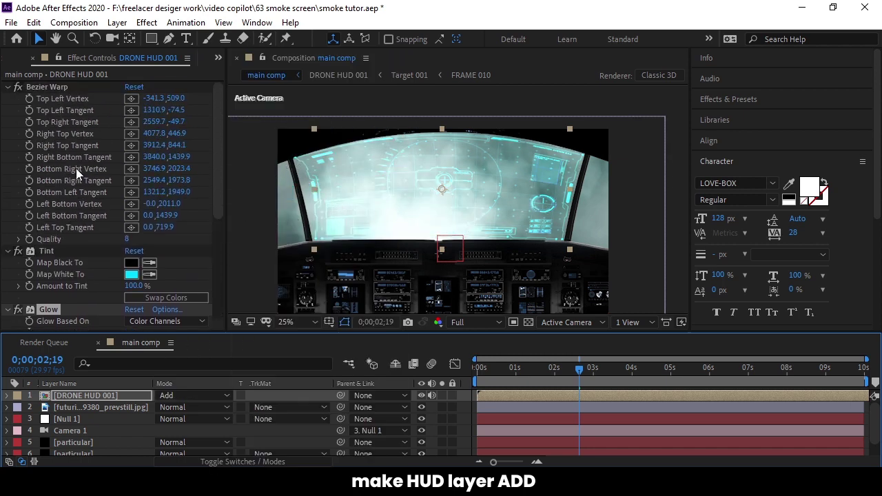
# Step: Select Bezier Warp and bend the HUD's left-edge vertices and tangents onto the windshield frame
pyautogui.click(56, 88)
pyautogui.moveTo(315, 171); pyautogui.dragTo(300, 181)
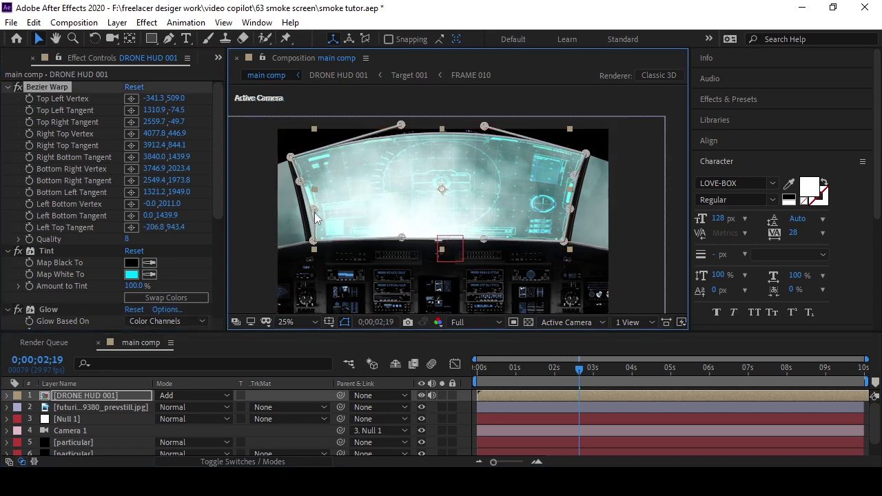
pyautogui.moveTo(314, 212); pyautogui.dragTo(309, 218)
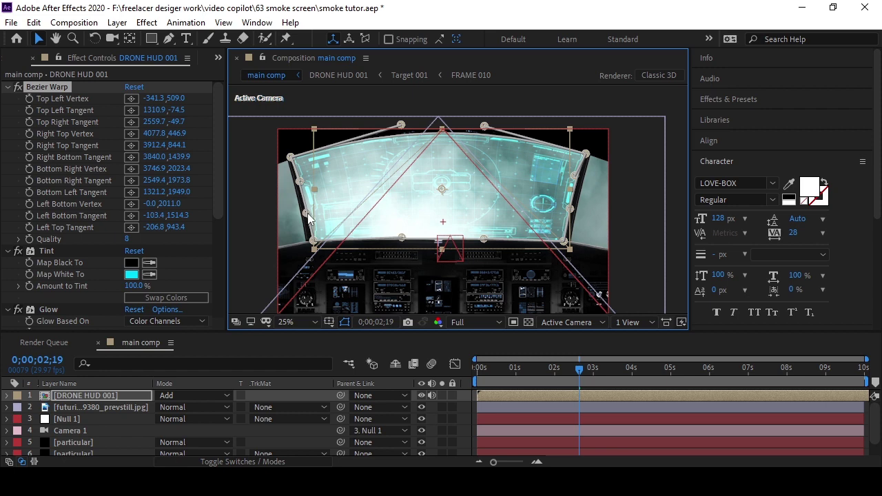
pyautogui.scroll(2, 308, 217)
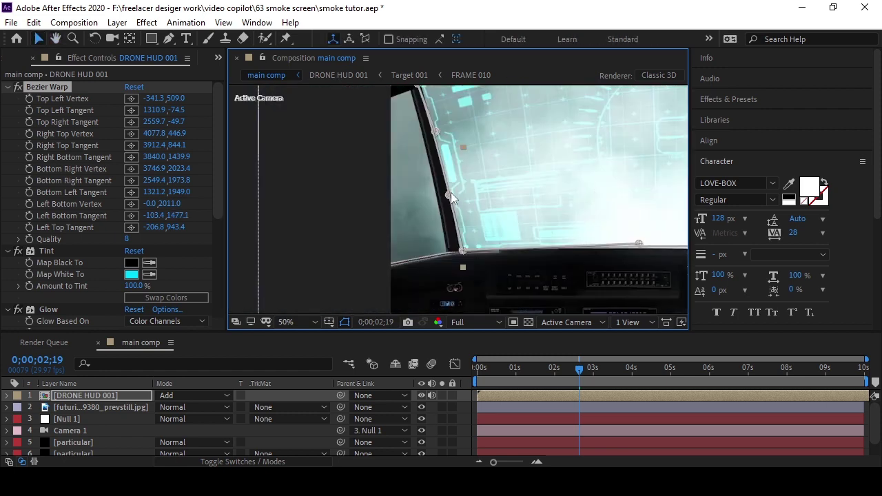
pyautogui.moveTo(463, 252); pyautogui.dragTo(461, 249)
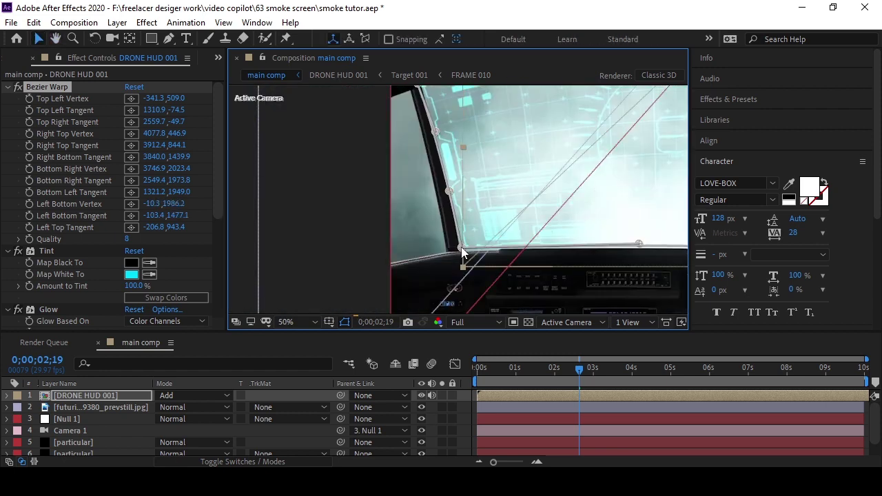
pyautogui.scroll(-3, 576, 251)
pyautogui.scroll(3, 264, 248)
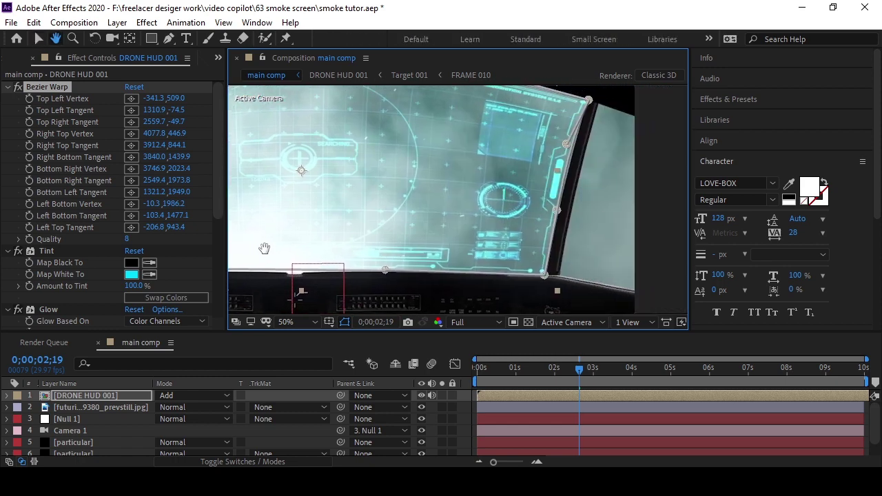
pyautogui.moveTo(264, 248); pyautogui.dragTo(260, 244)
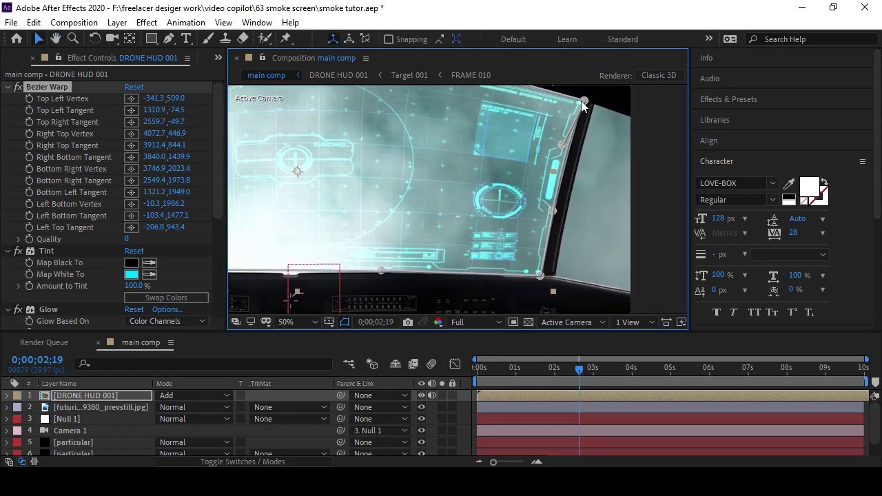
# Step: Nudge the top-right warp corner and top-left tangent to fit the curved top edge, then preview
pyautogui.moveTo(583, 103); pyautogui.dragTo(581, 104)
pyautogui.moveTo(438, 140)
pyautogui.mouseDown()
pyautogui.moveTo(604, 139)
pyautogui.moveTo(589, 140)
pyautogui.mouseUp()
pyautogui.moveTo(423, 130); pyautogui.dragTo(428, 130)
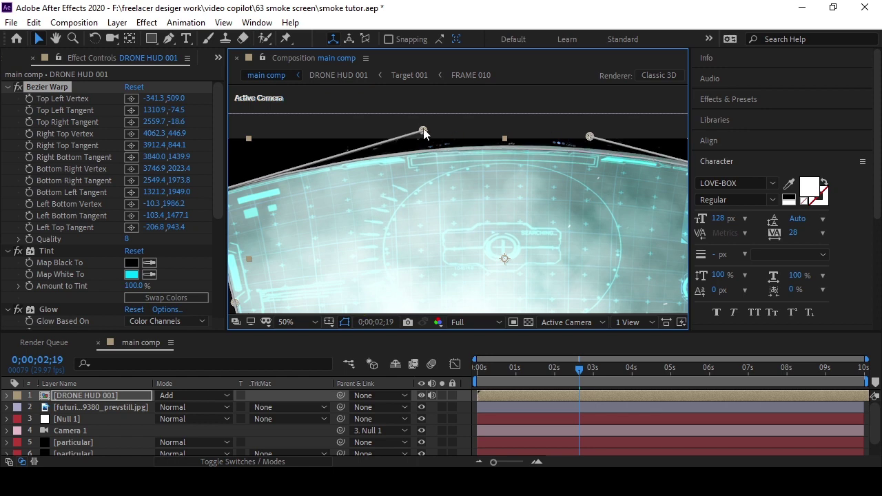
pyautogui.scroll(-2, 517, 178)
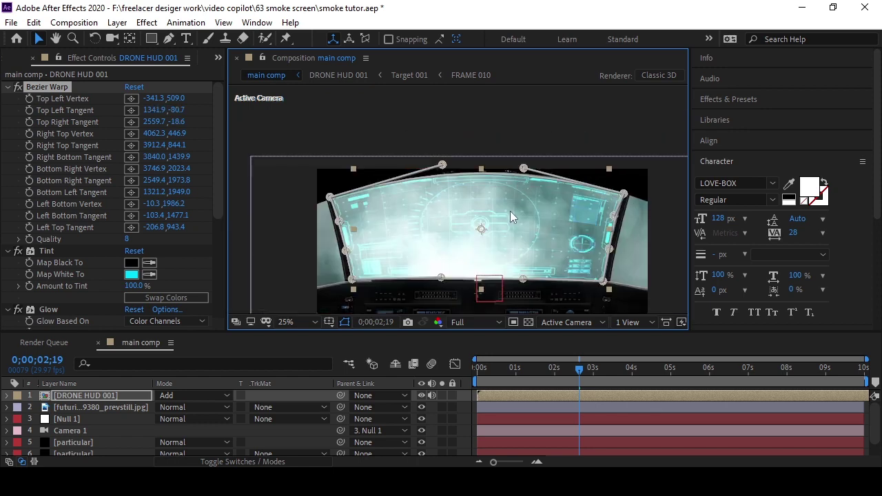
pyautogui.click(487, 116)
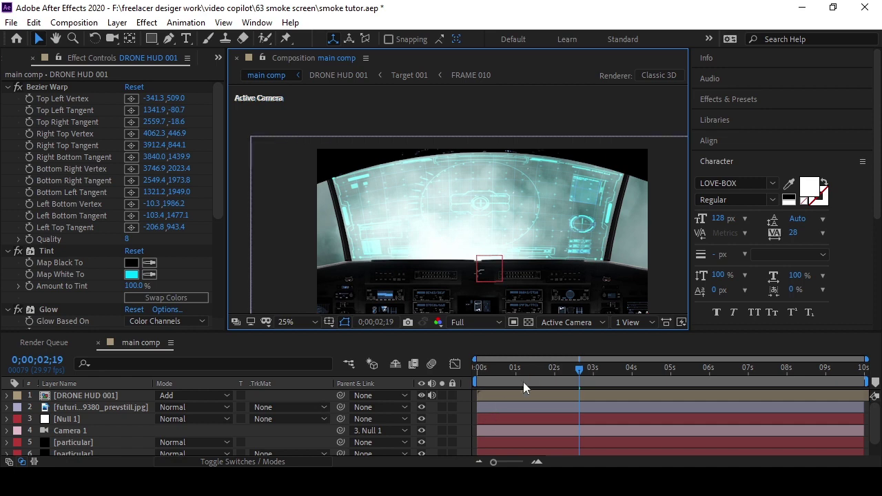
pyautogui.click(556, 367)
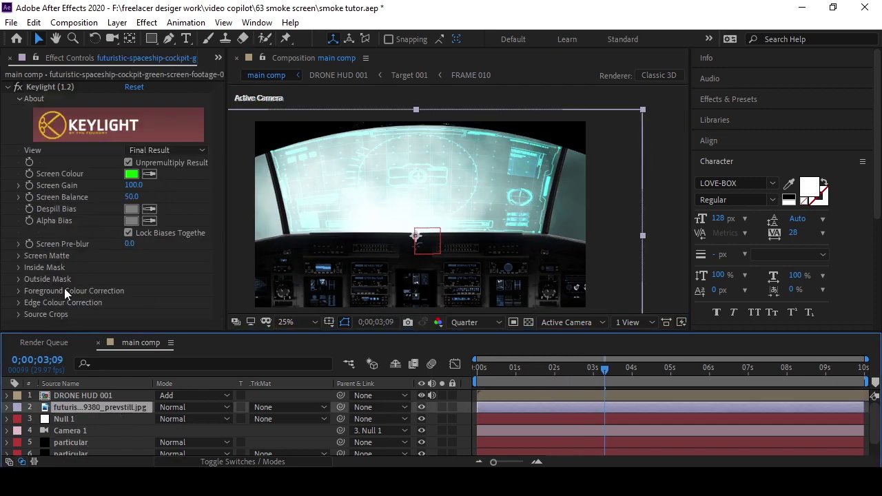
pyautogui.click(11, 90)
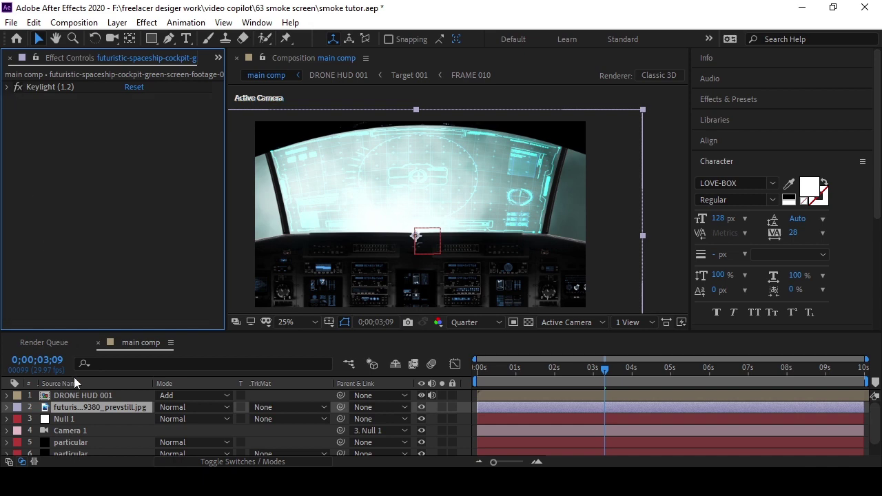
# Step: Add Null 386 at the top of the stack with a wiggle(2,5) expression on its Position
pyautogui.rightClick(36, 410)
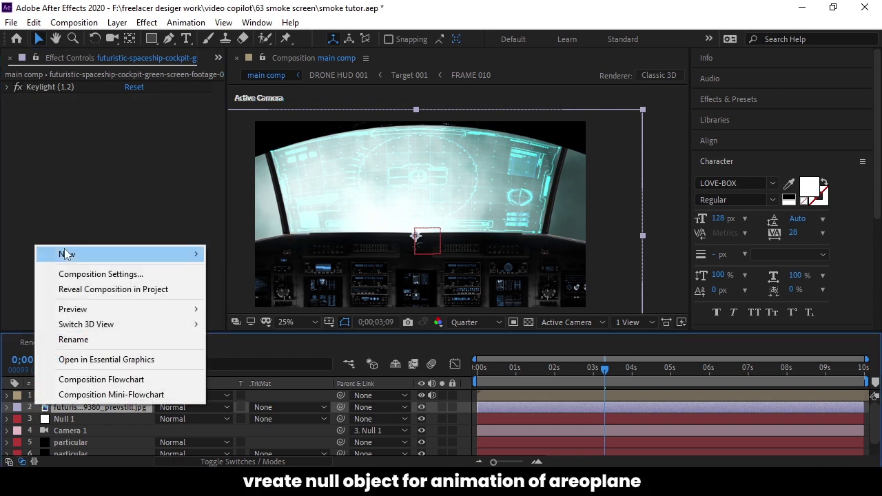
pyautogui.moveTo(177, 254)
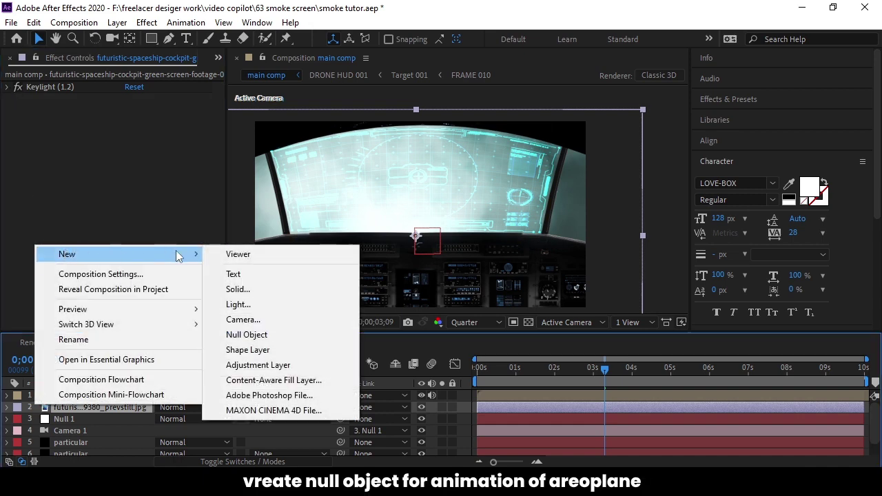
pyautogui.click(247, 334)
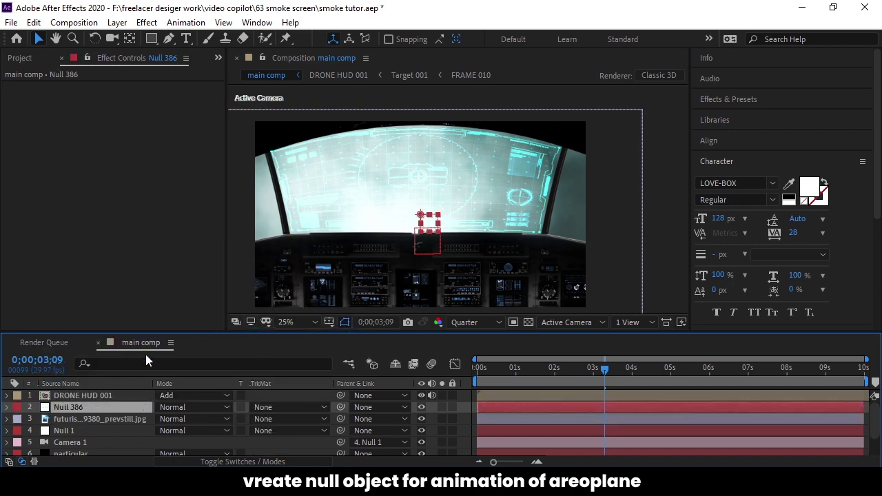
pyautogui.moveTo(93, 409); pyautogui.dragTo(96, 394)
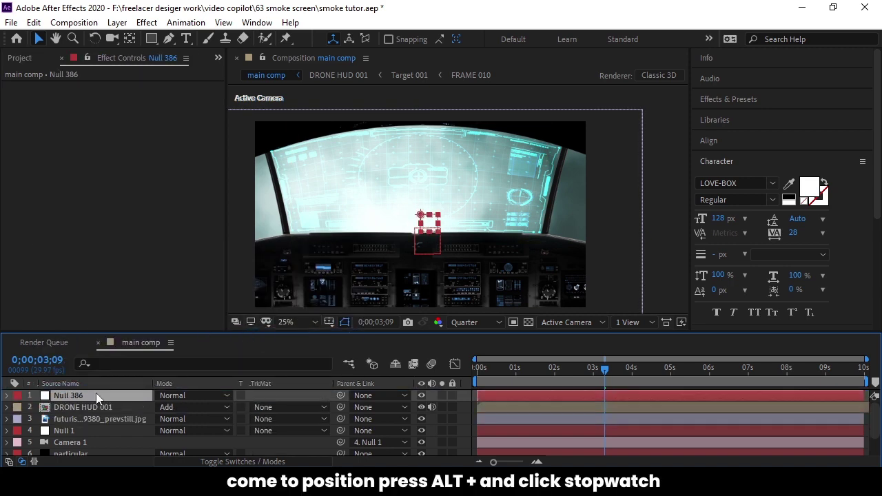
pyautogui.press('p')
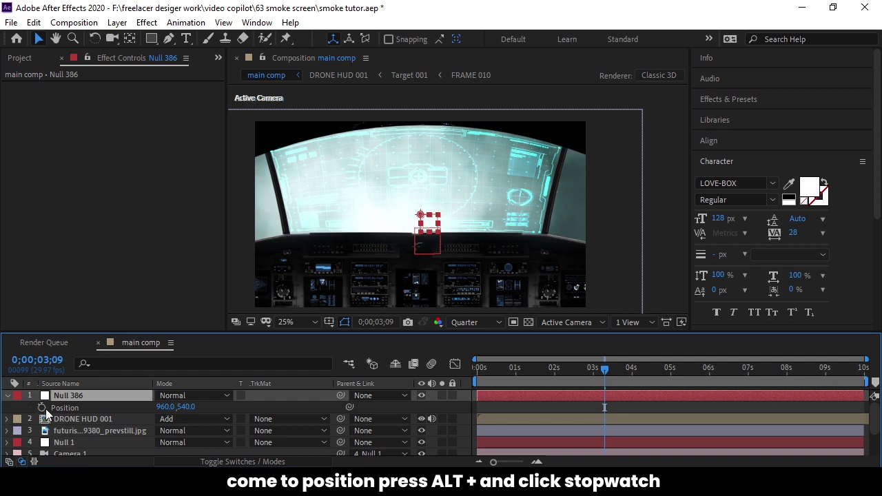
pyautogui.keyDown('alt'); pyautogui.click(42, 408); pyautogui.keyUp('alt')
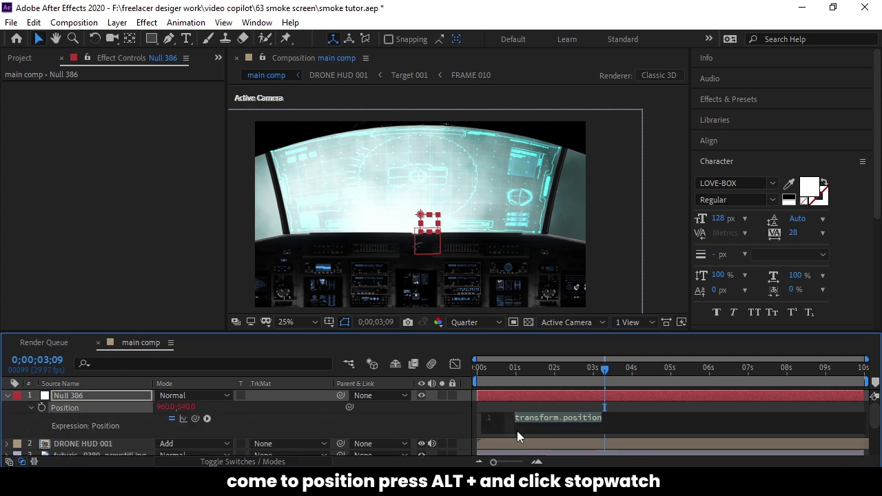
pyautogui.write('wiggle')
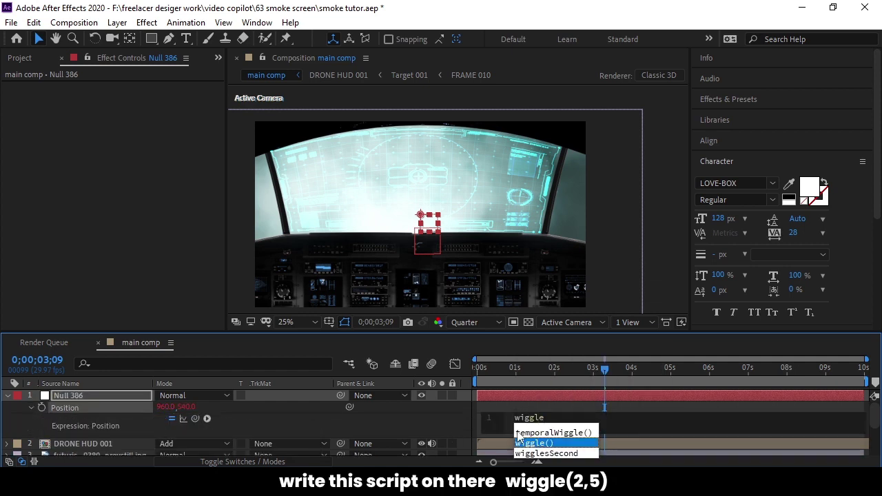
pyautogui.click(521, 441)
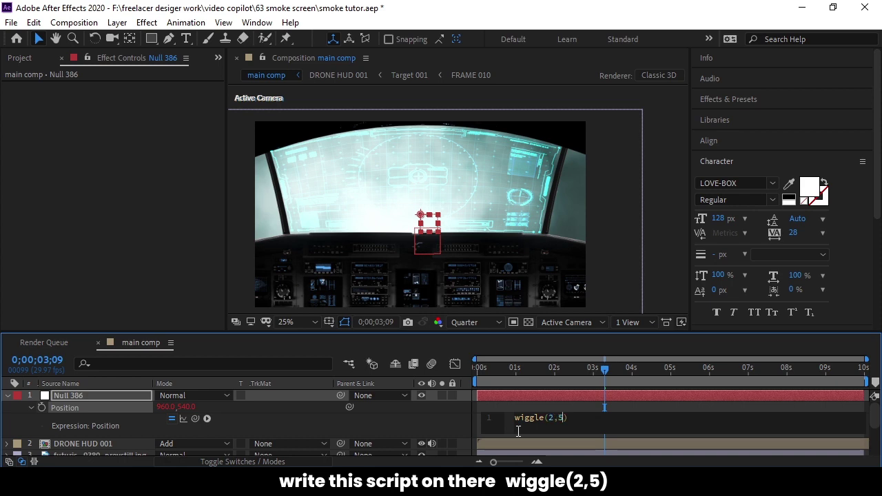
pyautogui.click(586, 411)
pyautogui.moveTo(503, 381); pyautogui.dragTo(495, 372)
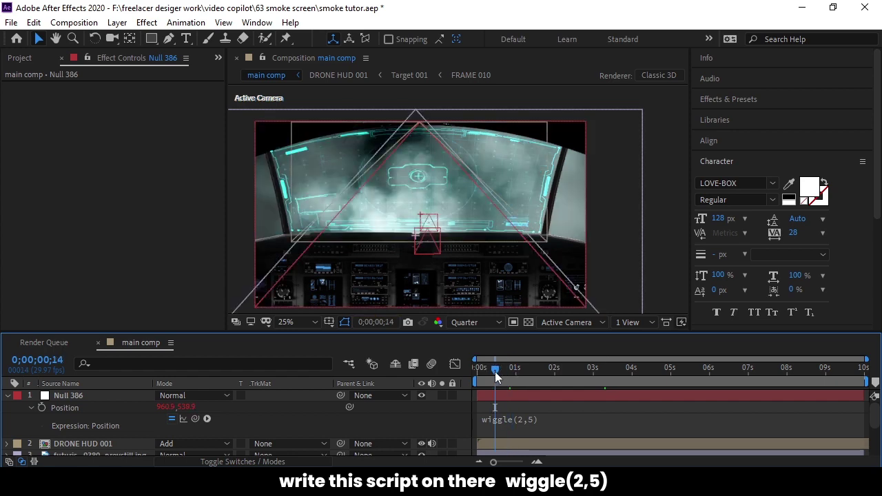
# Step: Set the Parent & Link of DRONE HUD 001 and the cockpit .jpg layer to 1. Null 386
pyautogui.click(85, 394)
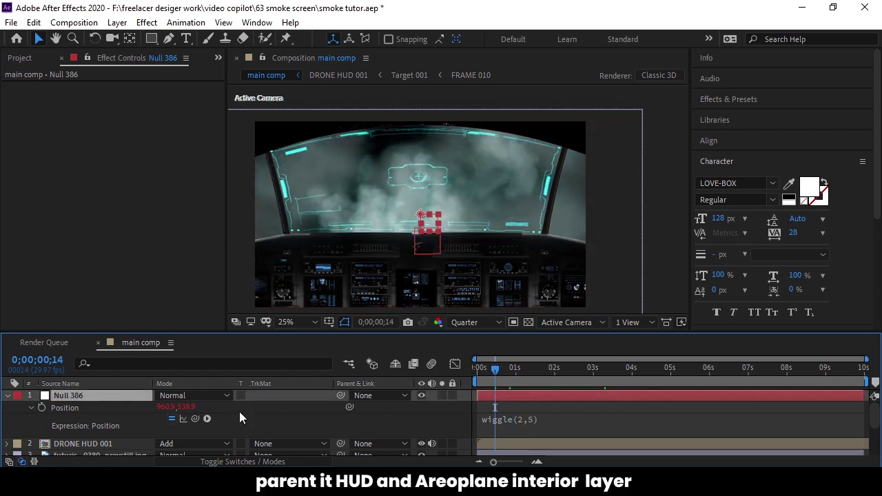
pyautogui.click(387, 444)
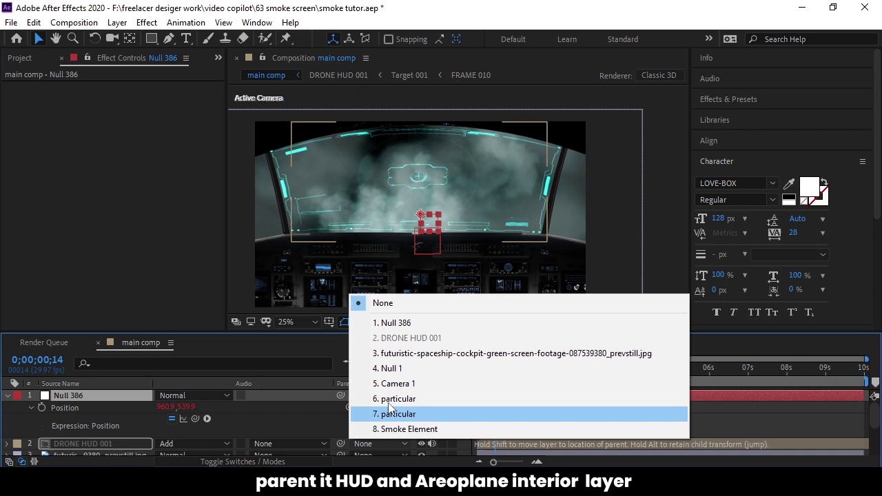
pyautogui.click(395, 324)
pyautogui.scroll(-2, 246, 415)
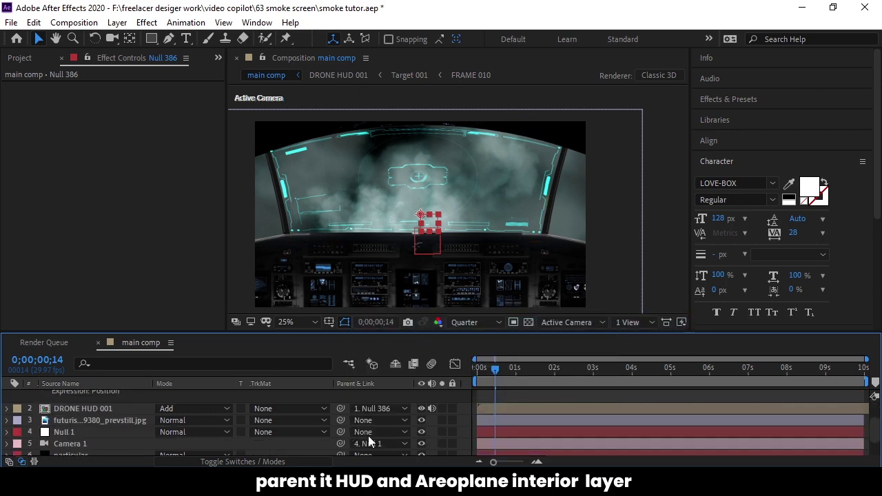
pyautogui.click(55, 409)
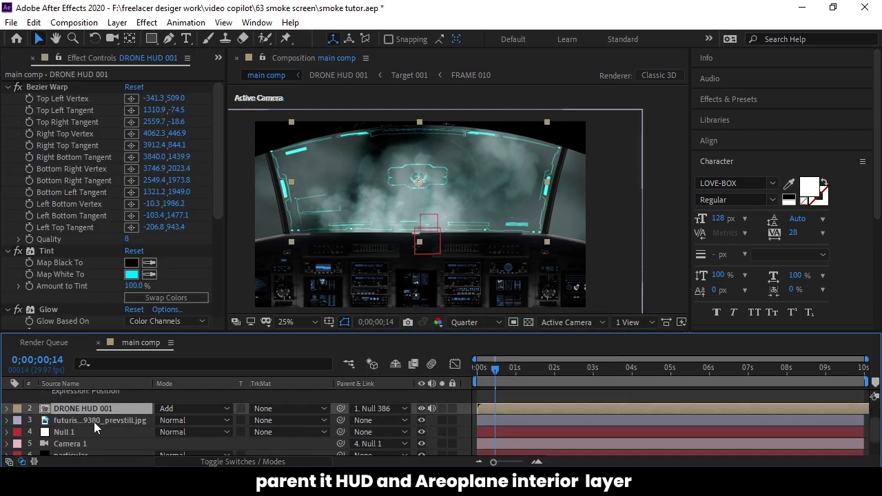
pyautogui.click(92, 420)
pyautogui.click(374, 421)
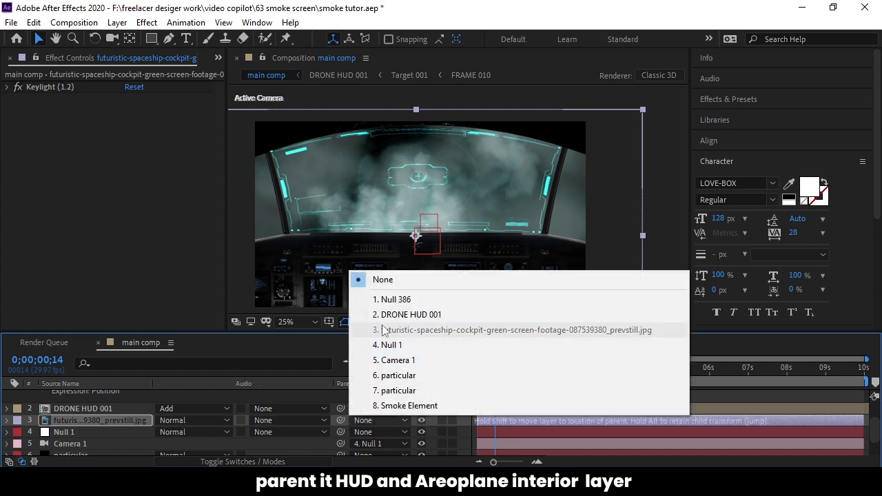
pyautogui.click(386, 302)
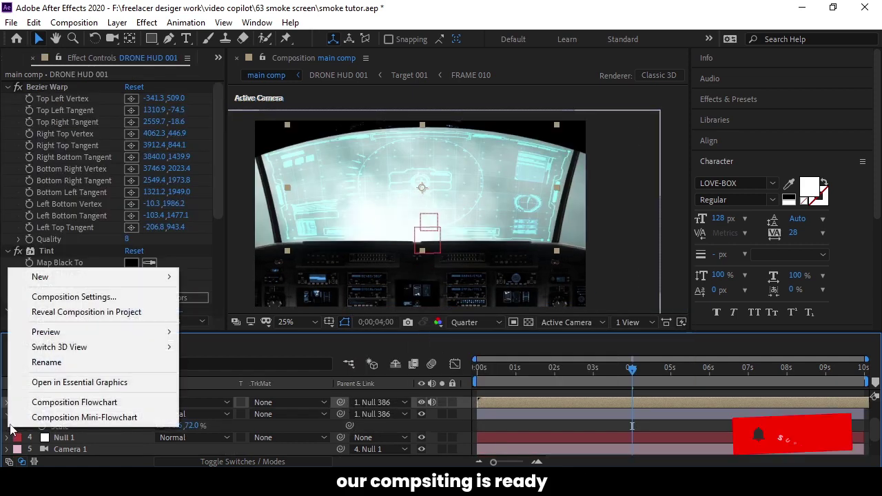
# Step: Create a new adjustment layer and apply the Curves effect to it
pyautogui.moveTo(138, 276)
pyautogui.click(207, 387)
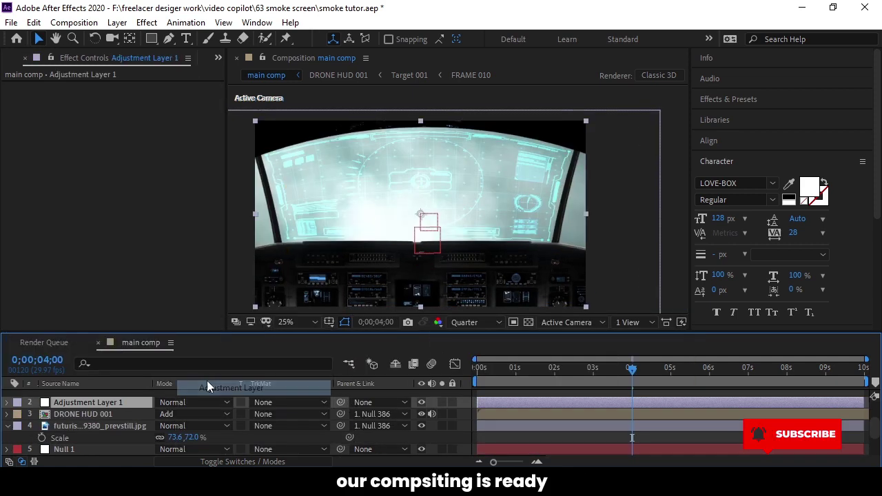
pyautogui.hotkey('ctrl', 'space')
pyautogui.write('cur')
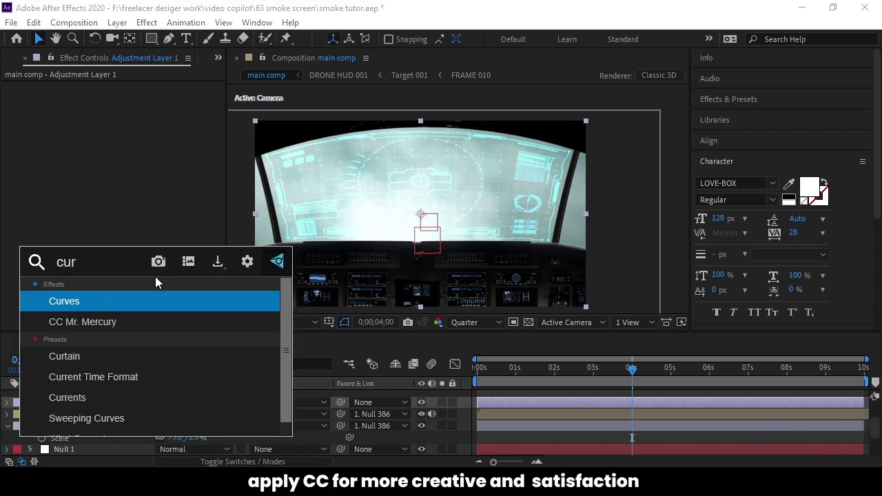
pyautogui.press('Return')
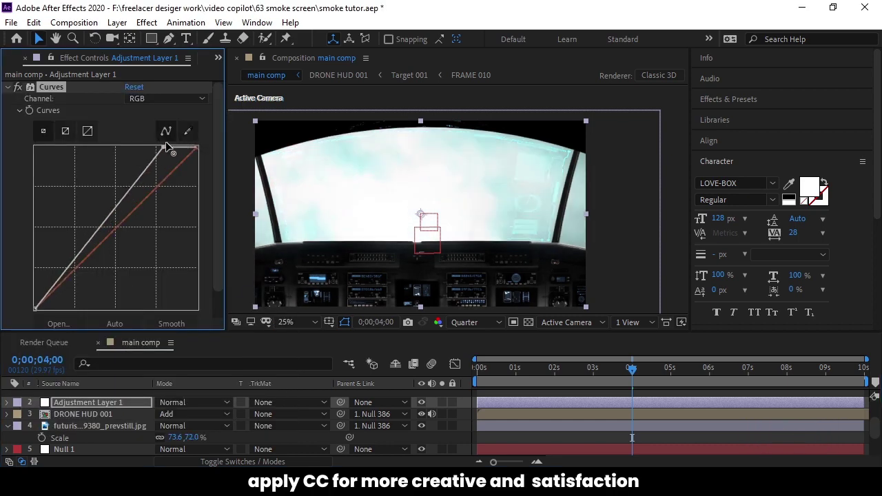
# Step: Drag the RGB curve points into a mild S-curve, toggling Curves off and on to compare
pyautogui.moveTo(193, 146); pyautogui.dragTo(196, 148)
pyautogui.moveTo(141, 198); pyautogui.dragTo(141, 193)
pyautogui.moveTo(82, 253); pyautogui.dragTo(92, 259)
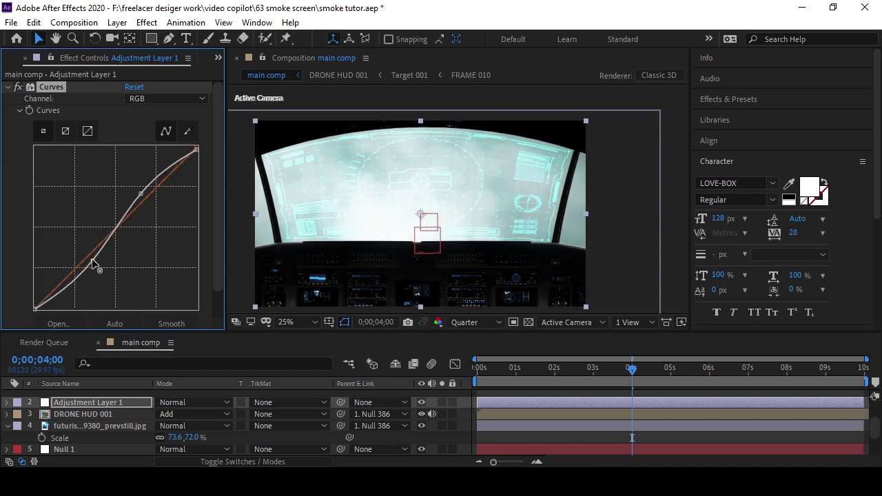
pyautogui.moveTo(141, 193); pyautogui.dragTo(142, 185)
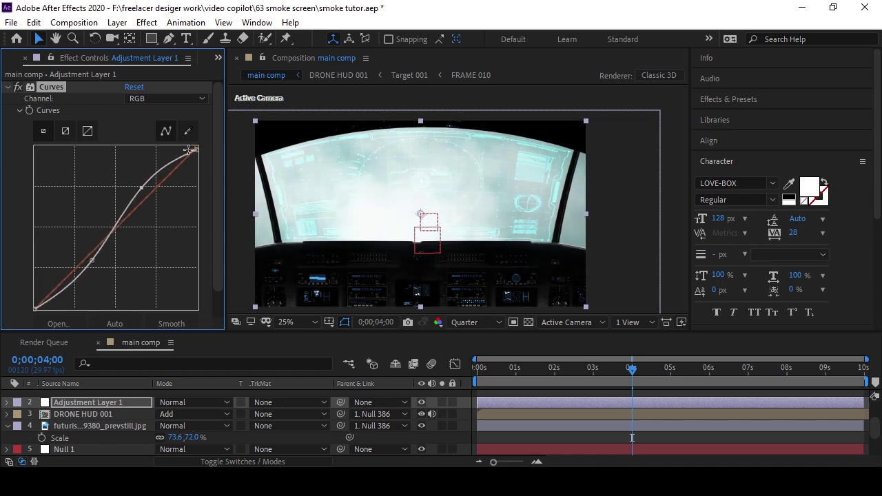
pyautogui.moveTo(197, 149); pyautogui.dragTo(197, 144)
pyautogui.moveTo(142, 185)
pyautogui.mouseDown()
pyautogui.moveTo(153, 195)
pyautogui.moveTo(165, 196)
pyautogui.moveTo(162, 189)
pyautogui.mouseUp()
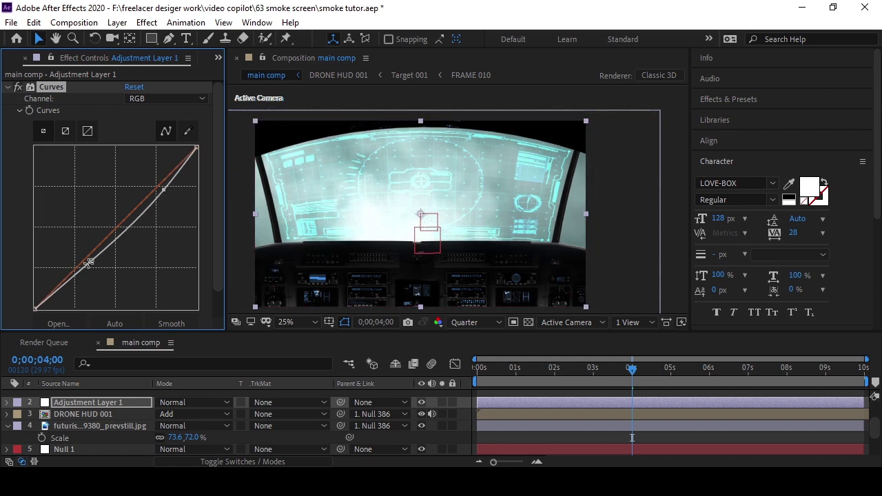
pyautogui.moveTo(92, 261)
pyautogui.mouseDown()
pyautogui.moveTo(83, 255)
pyautogui.moveTo(95, 261)
pyautogui.mouseUp()
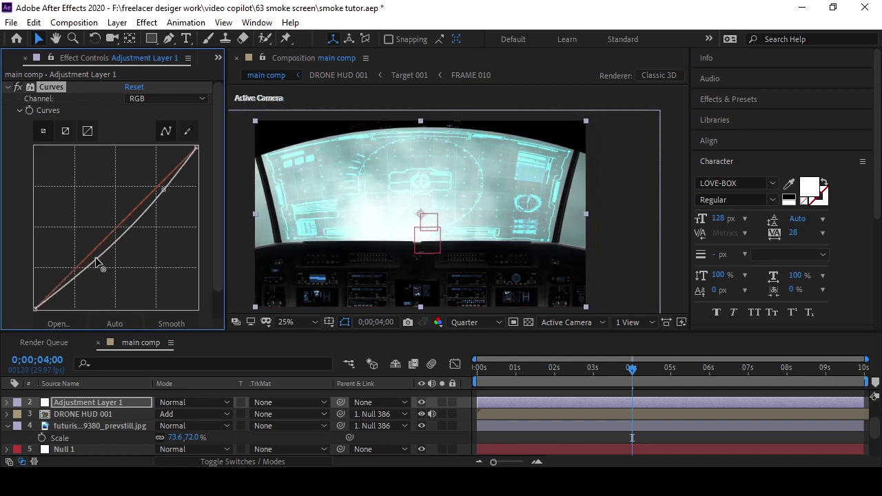
pyautogui.click(19, 87)
pyautogui.click(19, 87)
pyautogui.scroll(2, 33, 404)
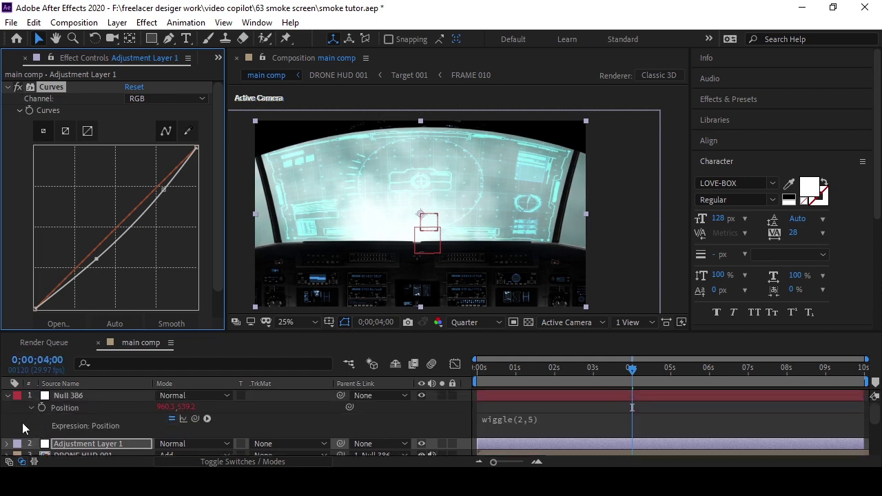
# Step: Move Adjustment Layer 1 above Null 386 and create a second adjustment layer
pyautogui.moveTo(58, 445); pyautogui.dragTo(46, 392)
pyautogui.rightClick(12, 424)
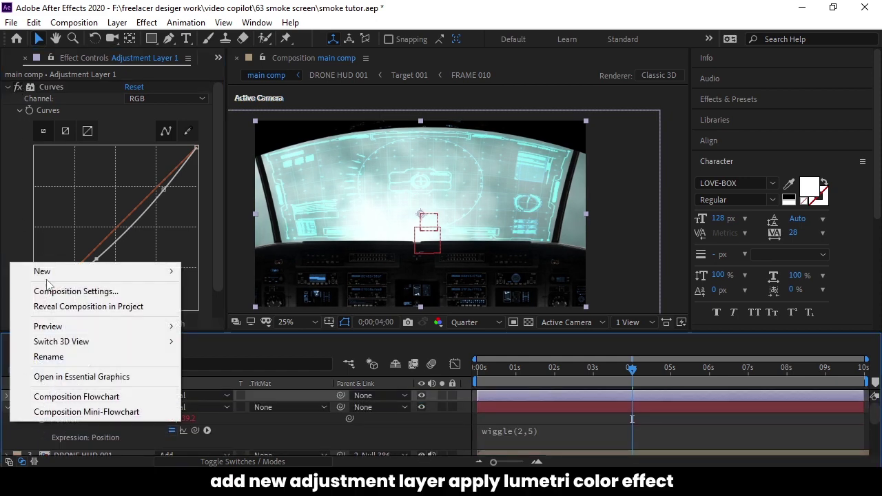
pyautogui.moveTo(103, 272)
pyautogui.click(206, 382)
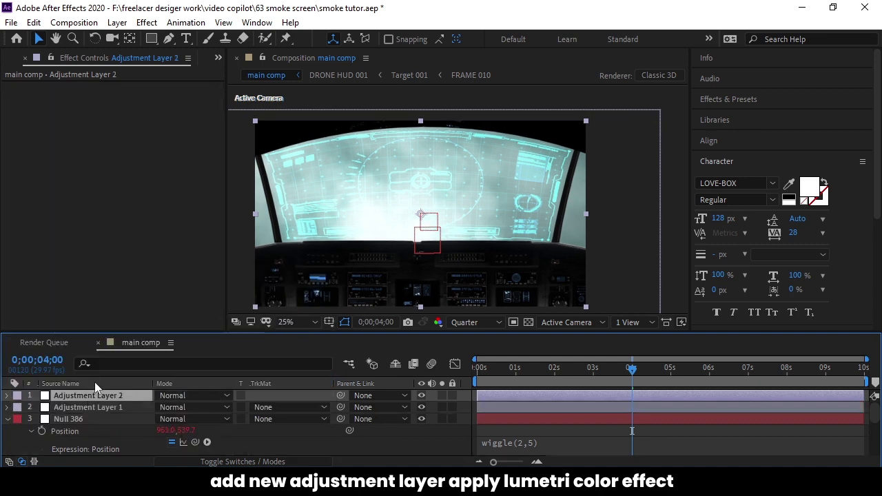
# Step: Apply Lumetri Color to Adjustment Layer 2, set its mode to Soft Light, and expand Basic Correction
pyautogui.hotkey('ctrl', 'space')
pyautogui.write('lun')
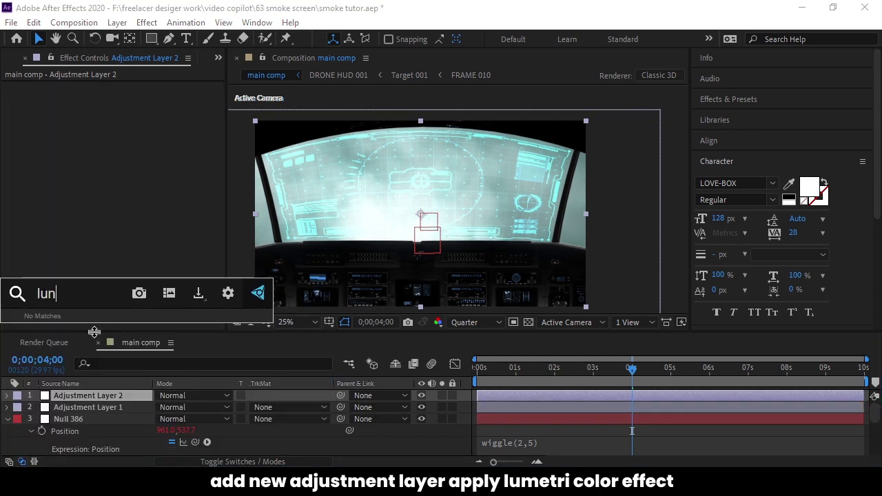
pyautogui.press('BackSpace')
pyautogui.write('m')
pyautogui.click(72, 351)
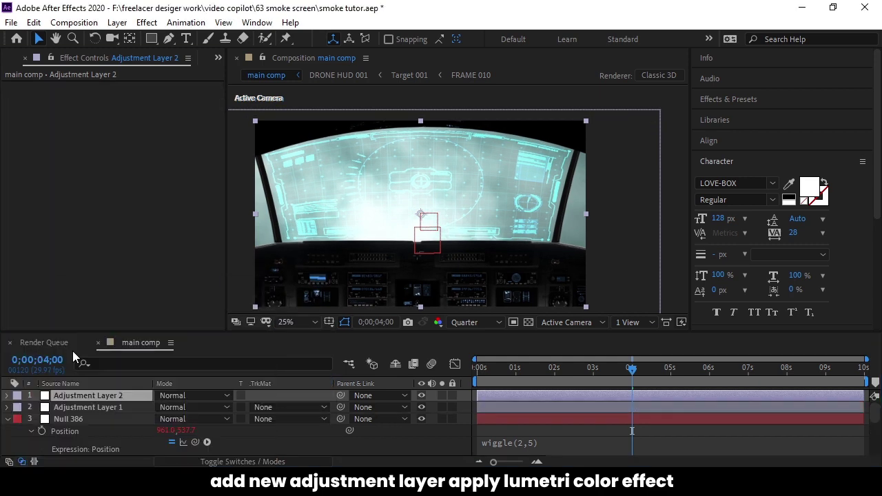
pyautogui.click(180, 395)
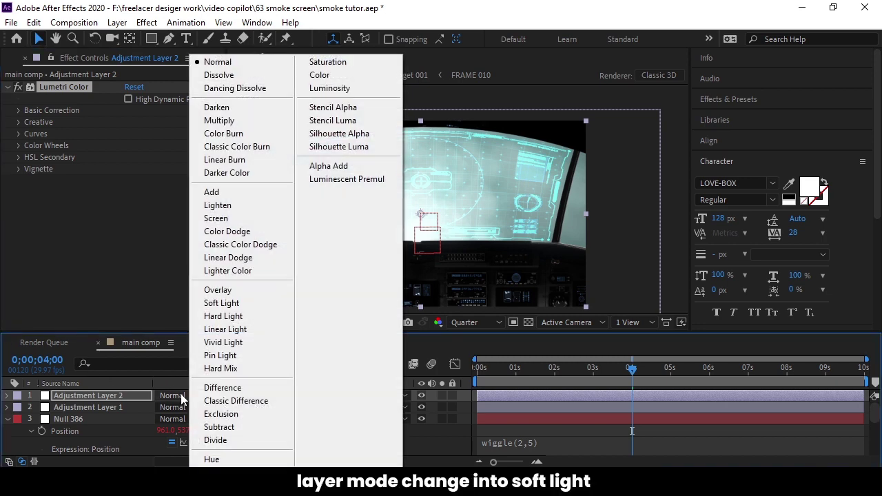
pyautogui.click(222, 303)
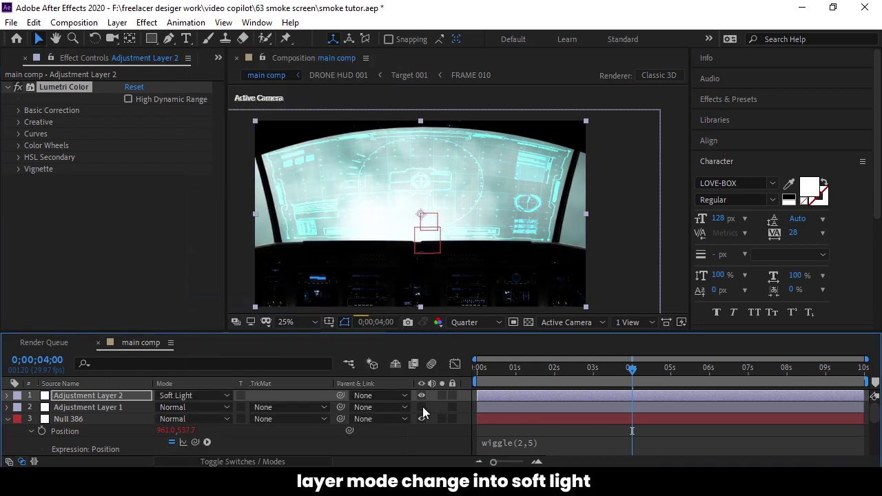
pyautogui.click(19, 111)
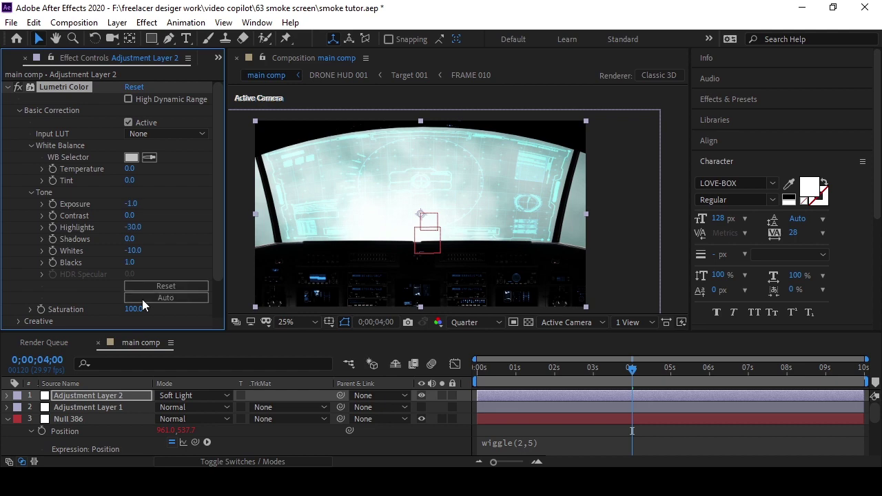
pyautogui.moveTo(633, 376); pyautogui.dragTo(664, 377)
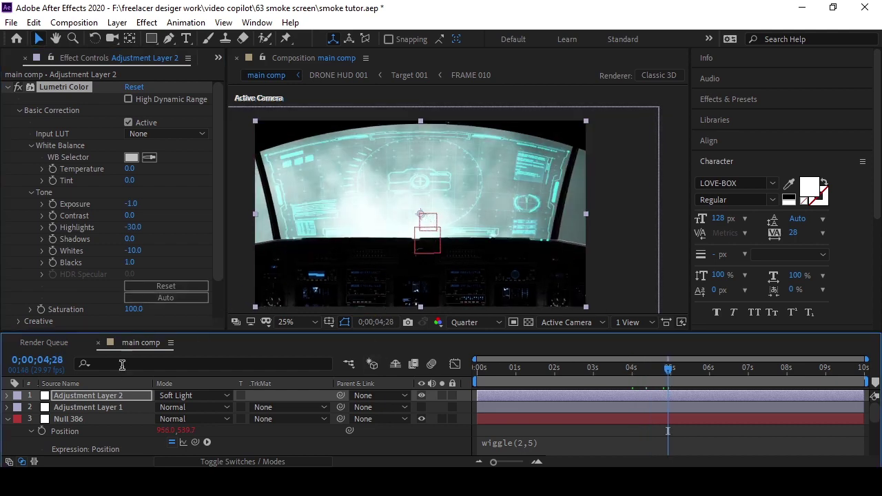
# Step: Lower DRONE HUD 001's opacity from 50% to 29%, toggling its visibility to compare
pyautogui.scroll(-3, 129, 420)
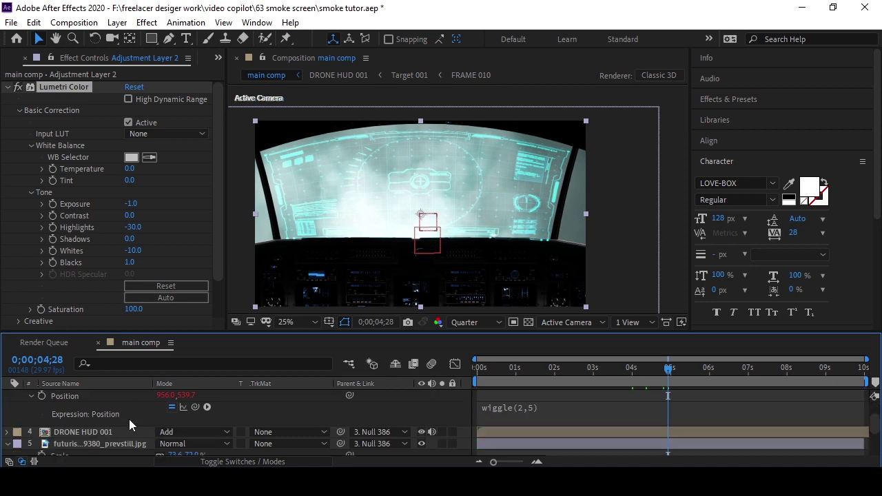
pyautogui.click(119, 430)
pyautogui.press('t')
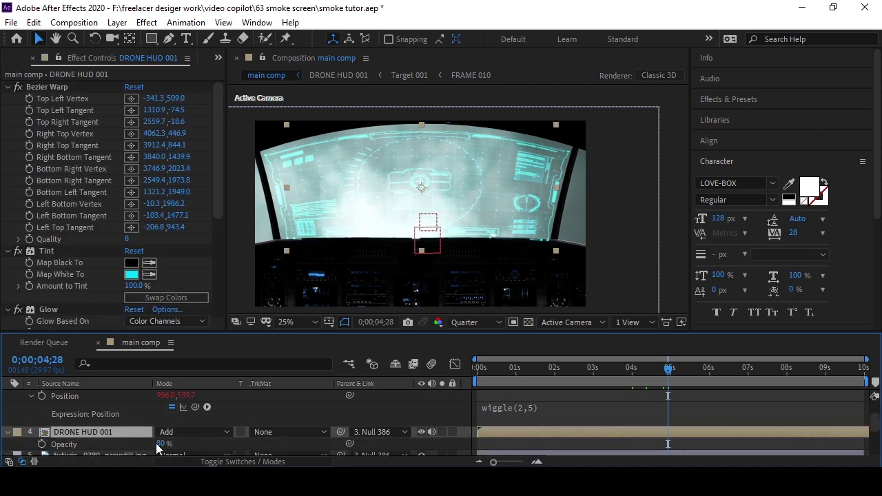
pyautogui.moveTo(166, 445); pyautogui.dragTo(149, 445)
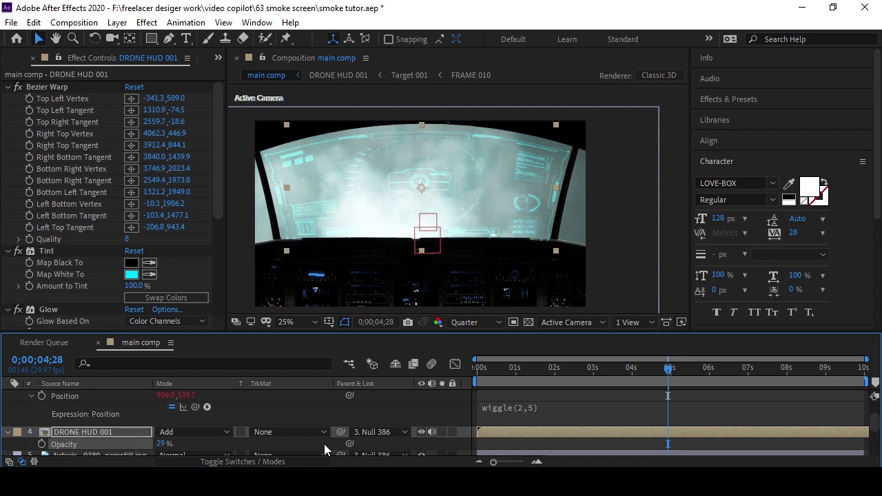
pyautogui.click(422, 431)
pyautogui.click(422, 431)
# Step: Scrub the timeline from about 2 seconds to 0;00;05;06 to preview the smoky shot
pyautogui.click(668, 226)
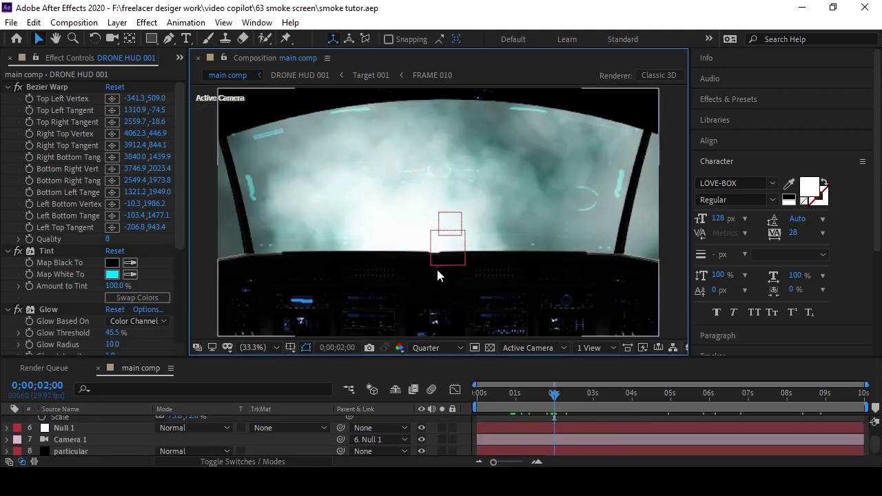
pyautogui.moveTo(555, 395)
pyautogui.mouseDown()
pyautogui.moveTo(586, 389)
pyautogui.moveTo(555, 396)
pyautogui.mouseUp()
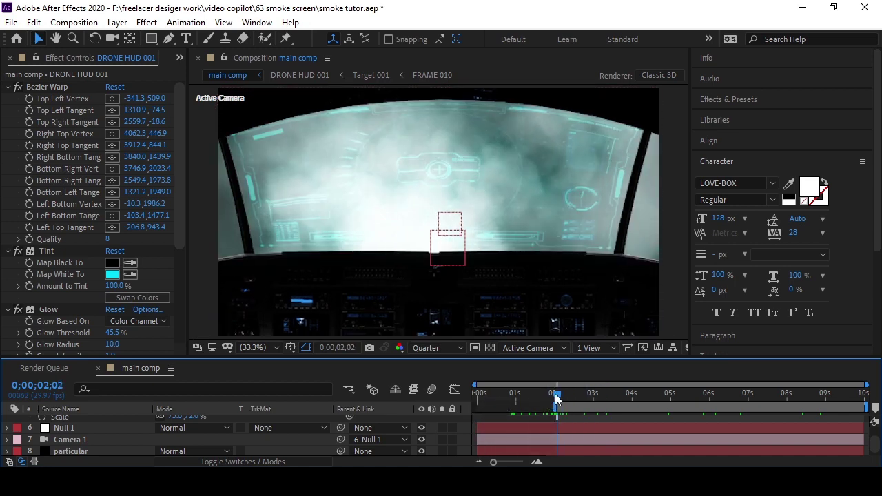
pyautogui.moveTo(609, 400); pyautogui.dragTo(677, 402)
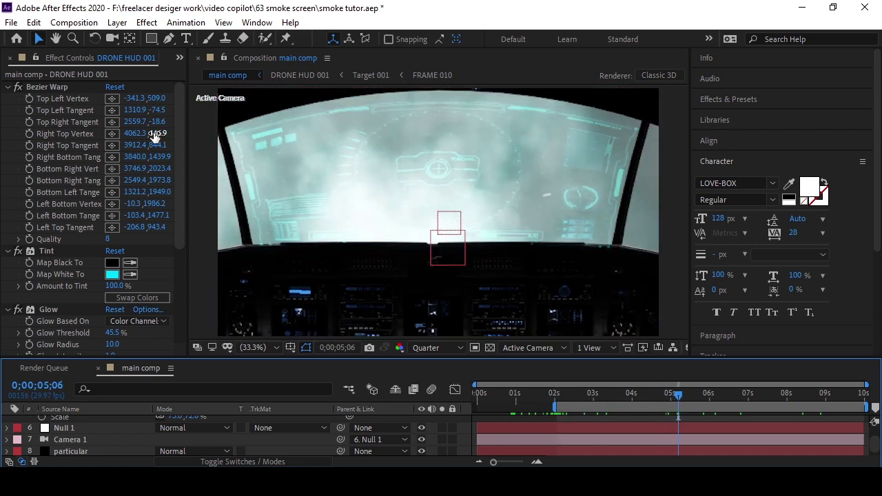
# Step: Save the project smoke tutor.aep via File > Save
pyautogui.click(12, 24)
pyautogui.moveTo(22, 77)
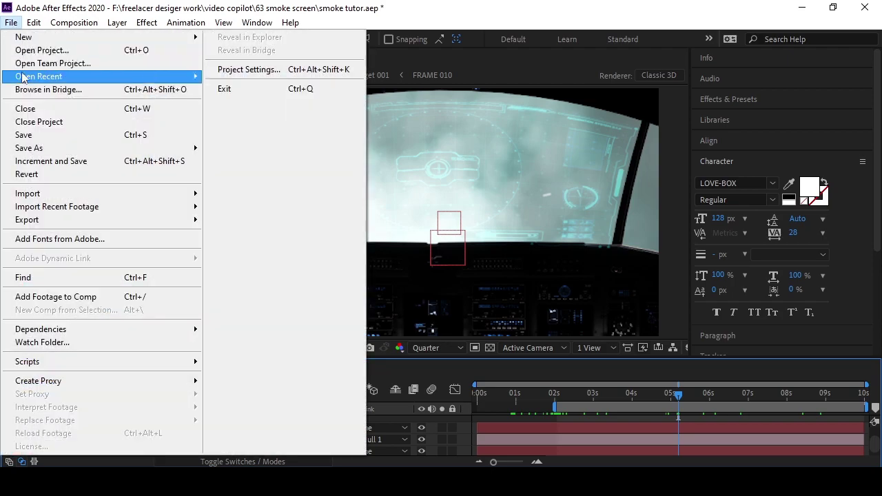
pyautogui.click(24, 136)
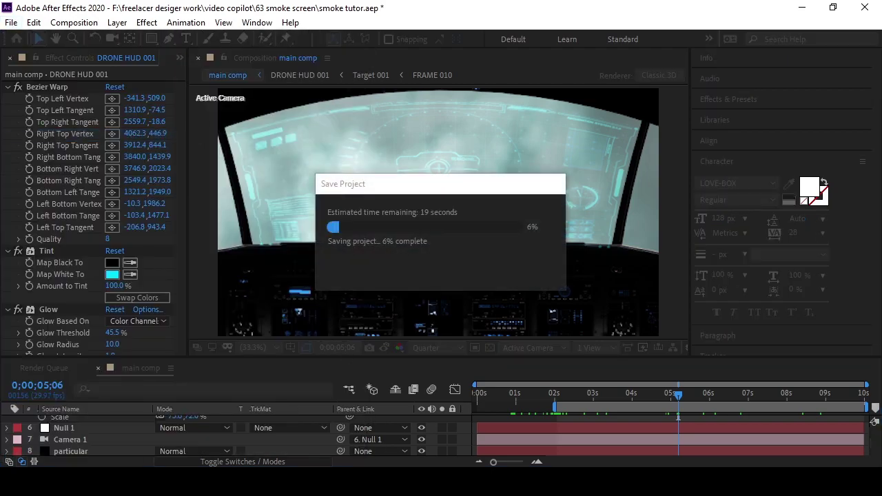